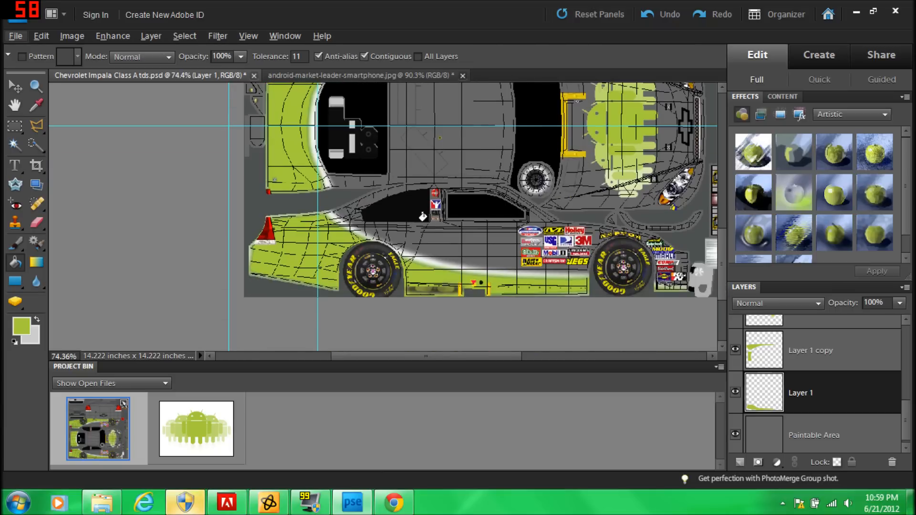
# Open the android_logo-wallpaper-2560x2048 image from the 00_iracing sponcers folder.
pyautogui.scroll(3, 329, 248)
pyautogui.scroll(-2, 454, 163)
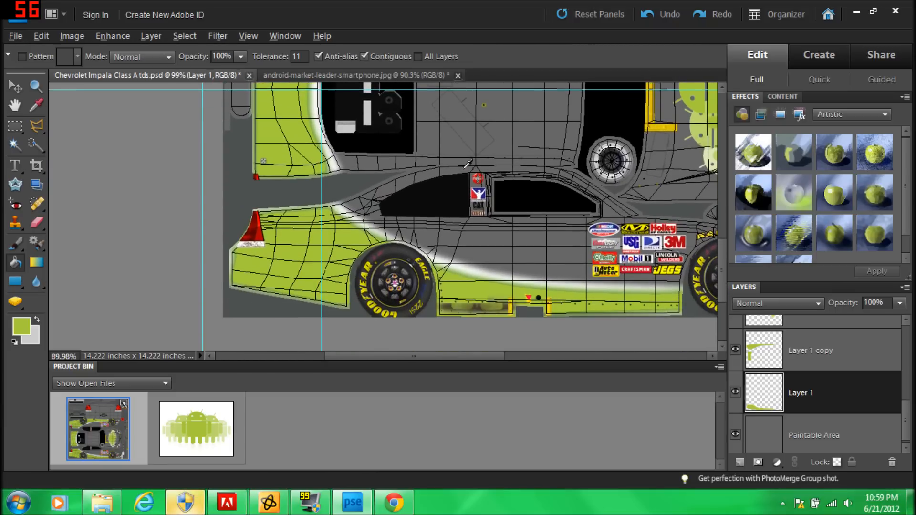
pyautogui.scroll(-3, 458, 165)
pyautogui.scroll(-1, 482, 162)
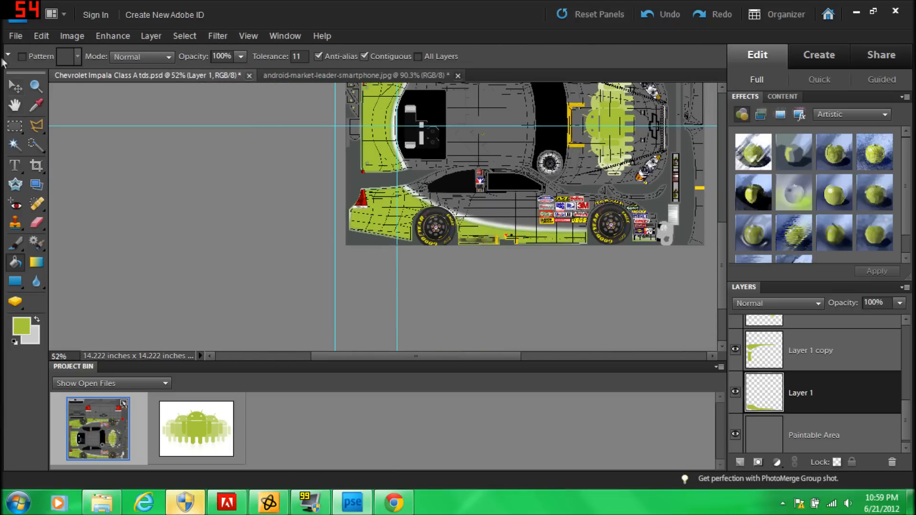
pyautogui.click(18, 36)
pyautogui.click(34, 61)
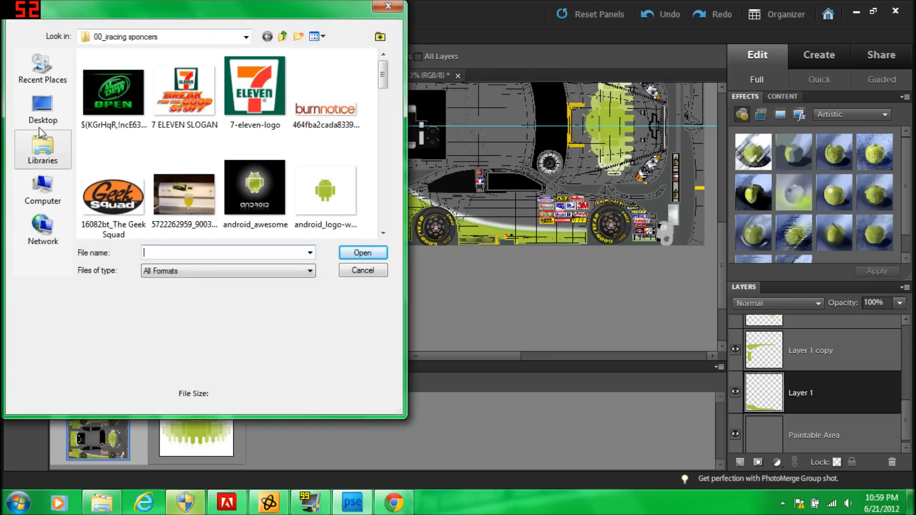
pyautogui.click(306, 191)
pyautogui.doubleClick(306, 190)
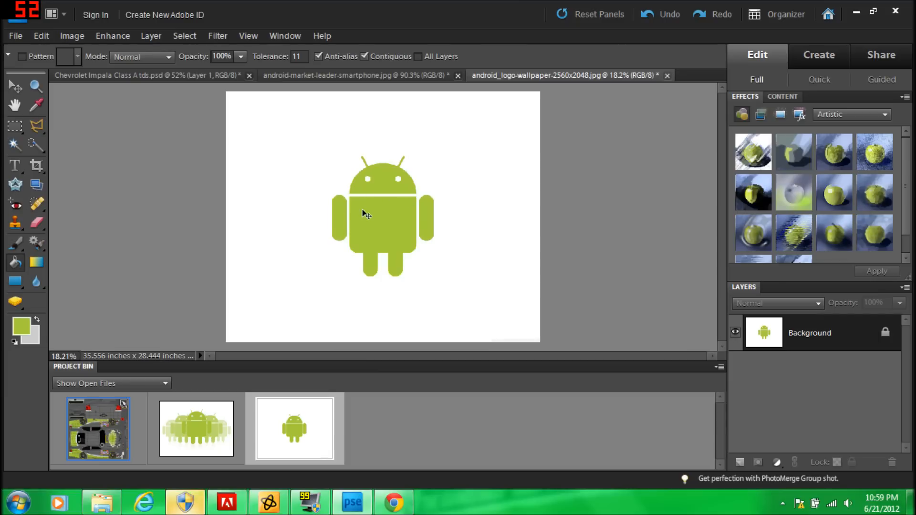
# Open the android_awesome image from the 00_iracing sponcers folder.
pyautogui.click(18, 36)
pyautogui.click(24, 64)
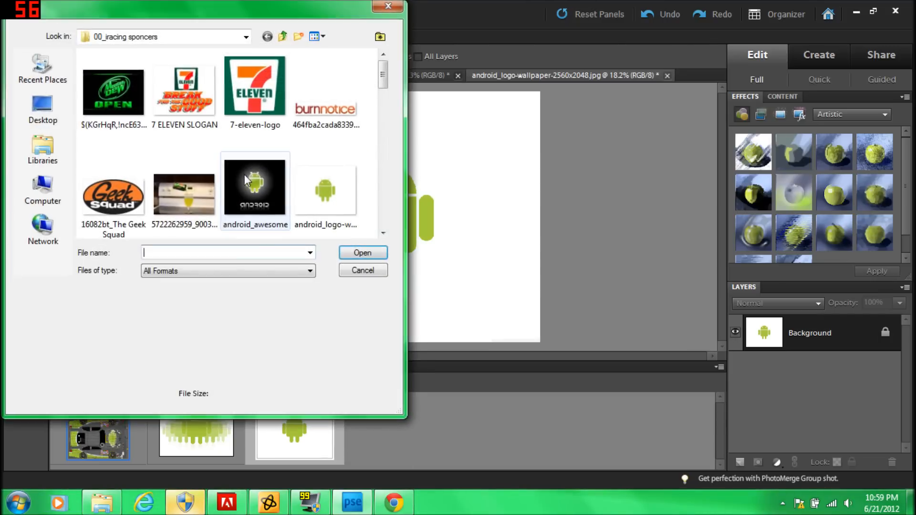
pyautogui.click(246, 192)
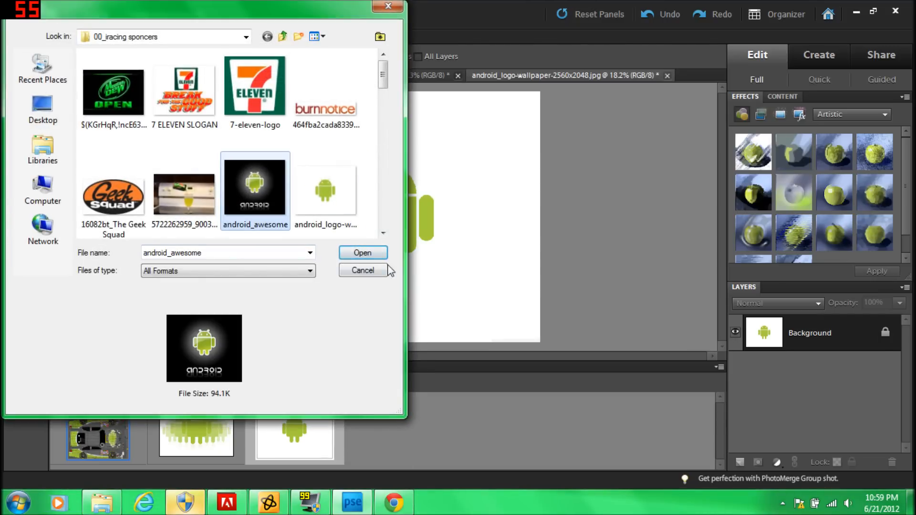
pyautogui.click(361, 255)
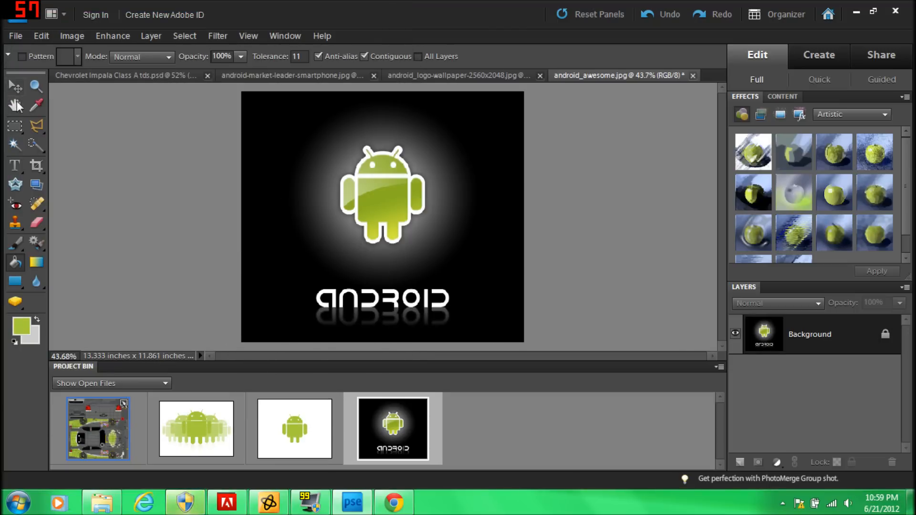
# Copy a rectangular selection around the android figure in android_awesome and paste it into the Chevrolet Impala template.
pyautogui.click(15, 126)
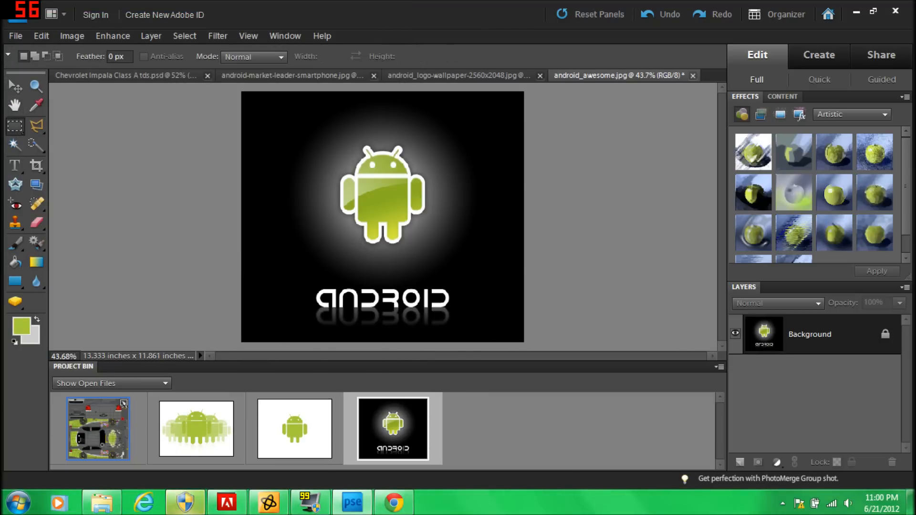
pyautogui.moveTo(395, 216); pyautogui.dragTo(435, 263)
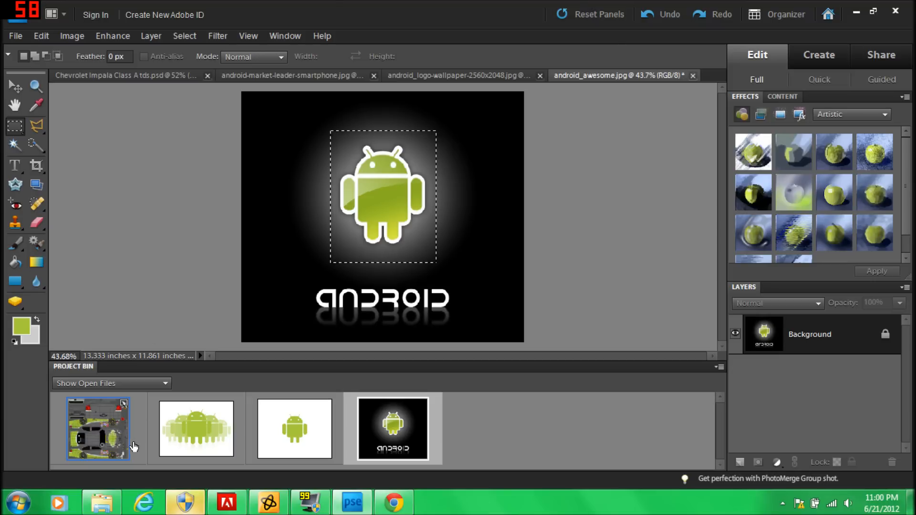
pyautogui.click(112, 431)
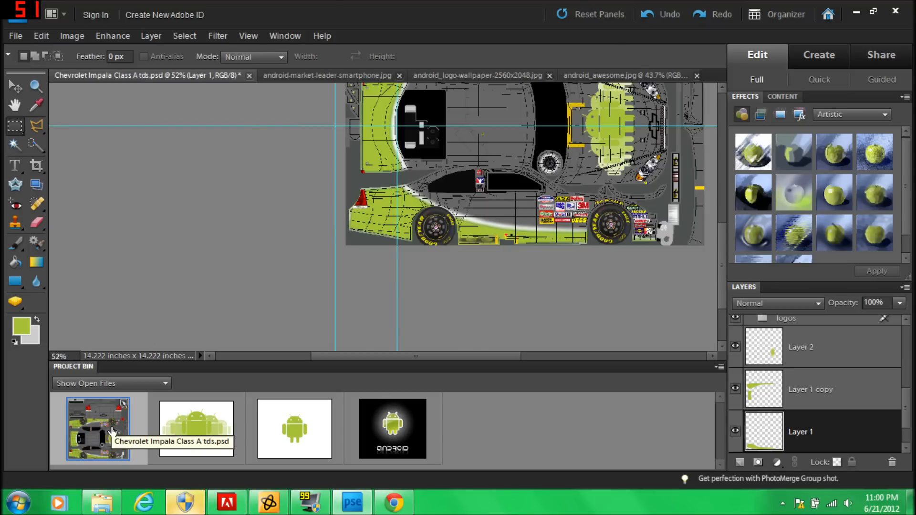
pyautogui.hotkey('ctrl', 'v')
pyautogui.scroll(5, 367, 358)
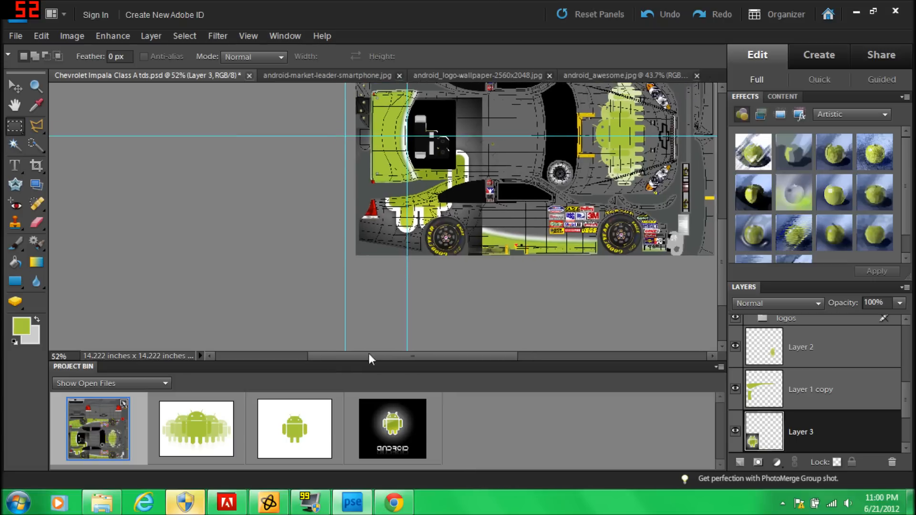
# Move the pasted android figure up over the roof area of the car template.
pyautogui.click(15, 86)
pyautogui.moveTo(415, 267); pyautogui.dragTo(449, 224)
pyautogui.scroll(2, 508, 211)
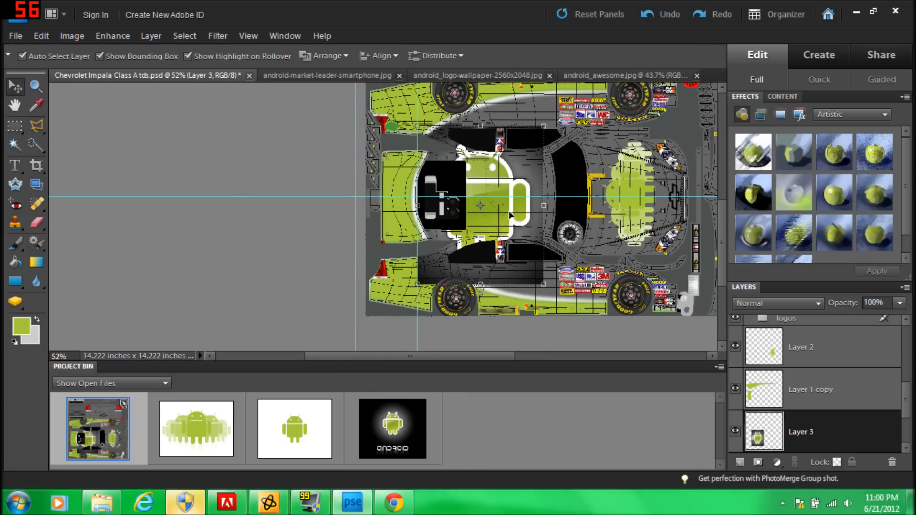
pyautogui.moveTo(510, 212)
pyautogui.mouseDown()
pyautogui.moveTo(528, 218)
pyautogui.moveTo(507, 218)
pyautogui.mouseUp()
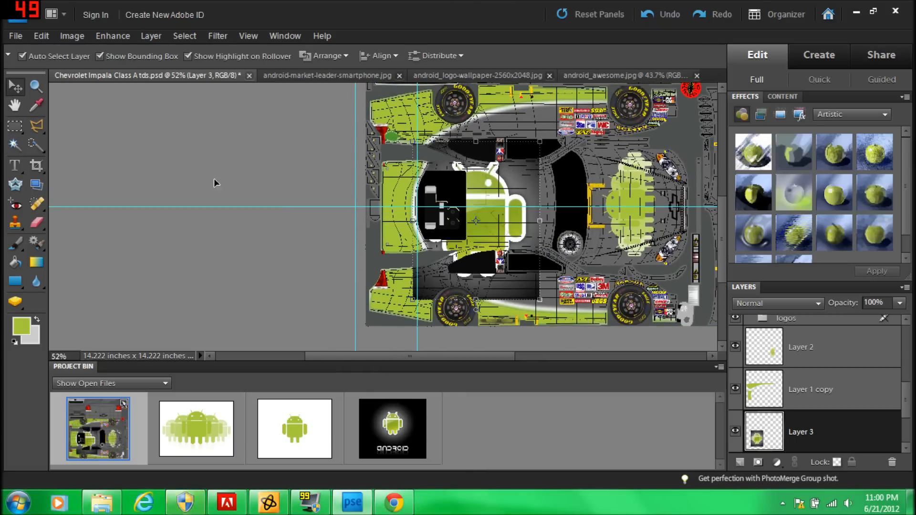
# Delete the glow surrounding the android on Layer 3 using the Magic Wand with a tolerance of 32.
pyautogui.click(14, 144)
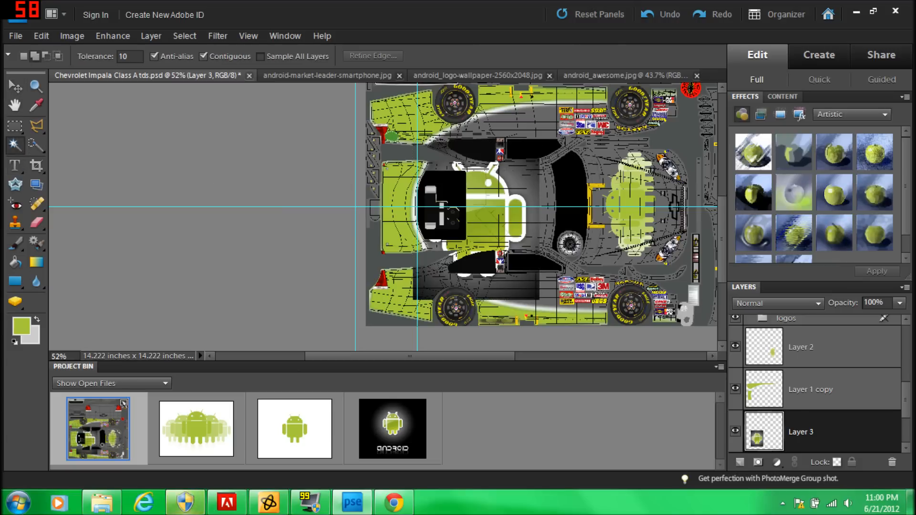
pyautogui.click(519, 178)
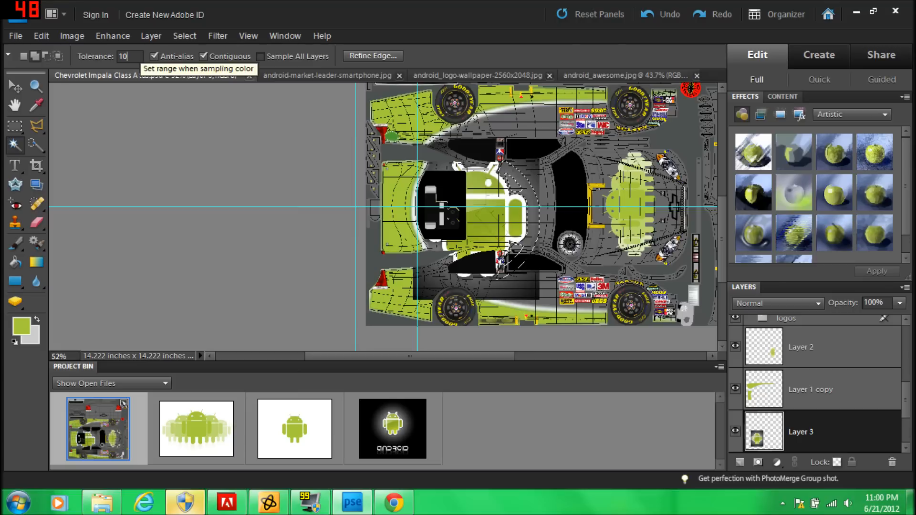
pyautogui.press('BackSpace')
pyautogui.press('BackSpace')
pyautogui.write('32')
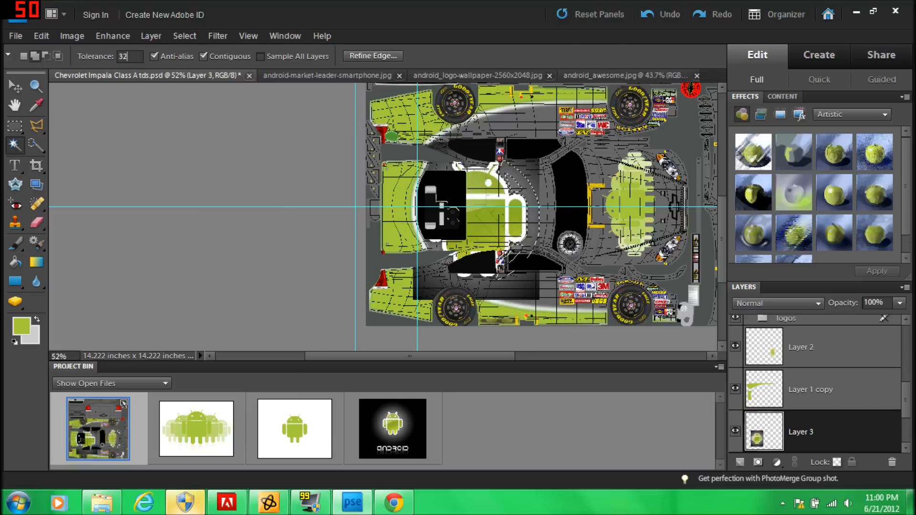
pyautogui.click(525, 188)
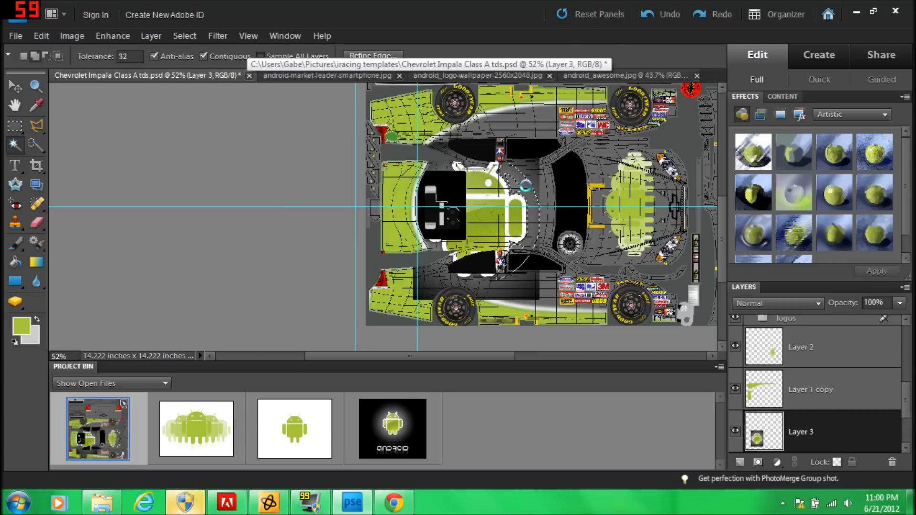
pyautogui.hscroll(1, 526, 188)
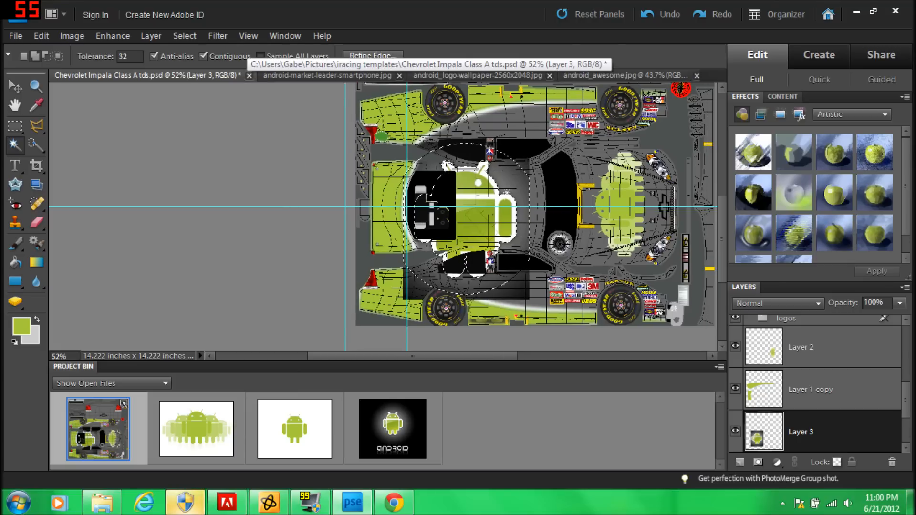
pyautogui.scroll(3, 507, 193)
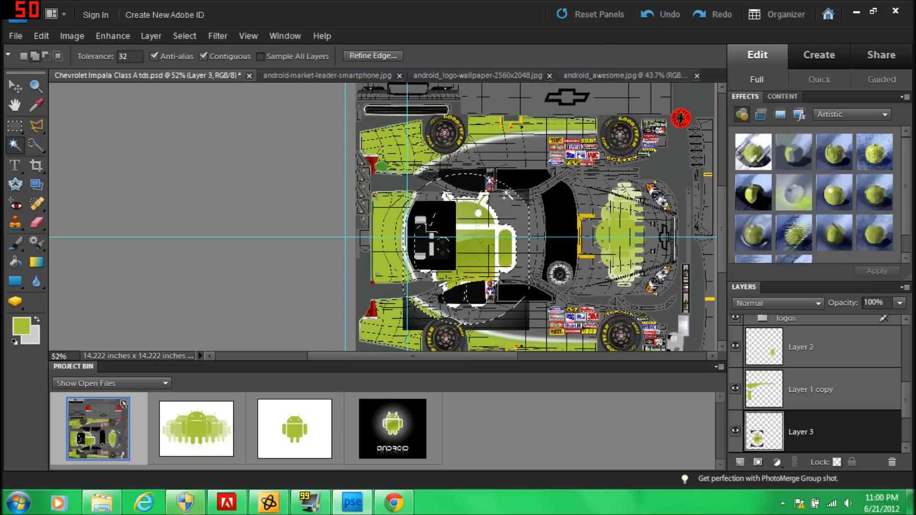
pyautogui.scroll(-3, 506, 193)
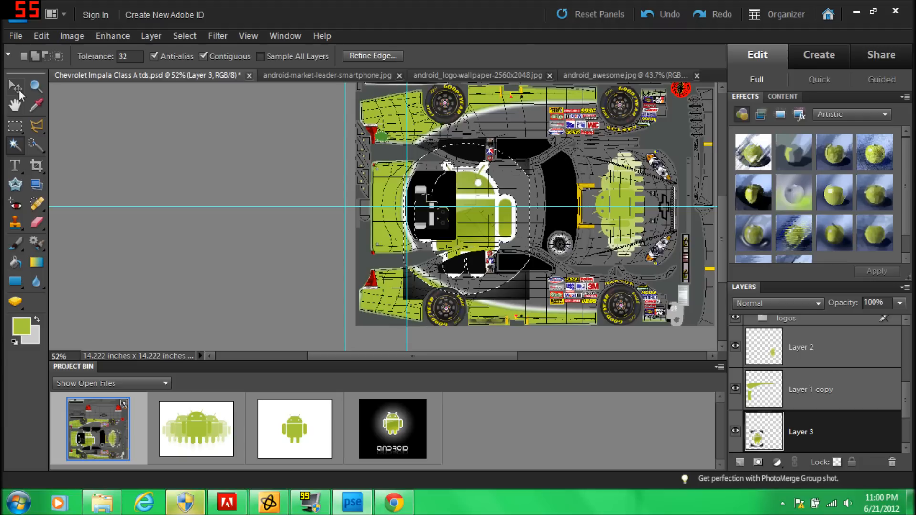
# Select and delete the remaining dark background corners around the android on Layer 3, and clear the selection.
pyautogui.click(521, 157)
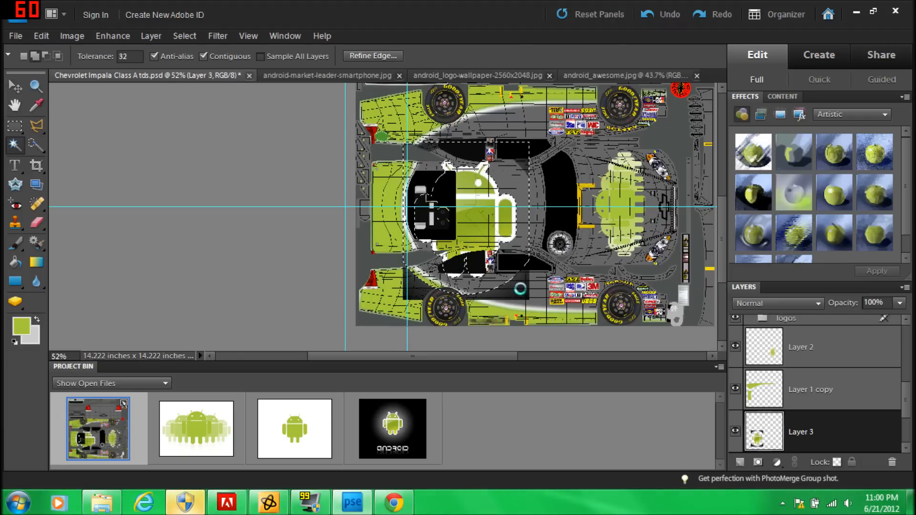
pyautogui.click(423, 293)
pyautogui.press('Delete')
pyautogui.scroll(5, 472, 267)
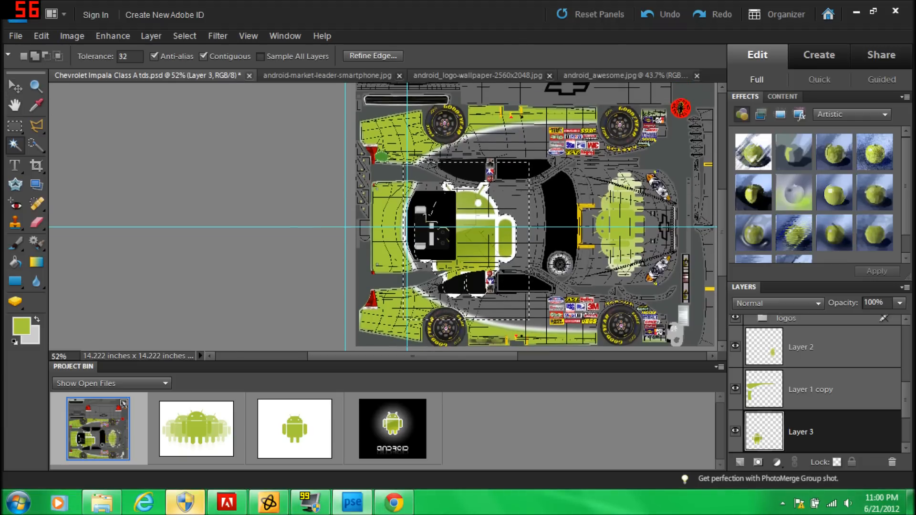
pyautogui.scroll(-3, 451, 215)
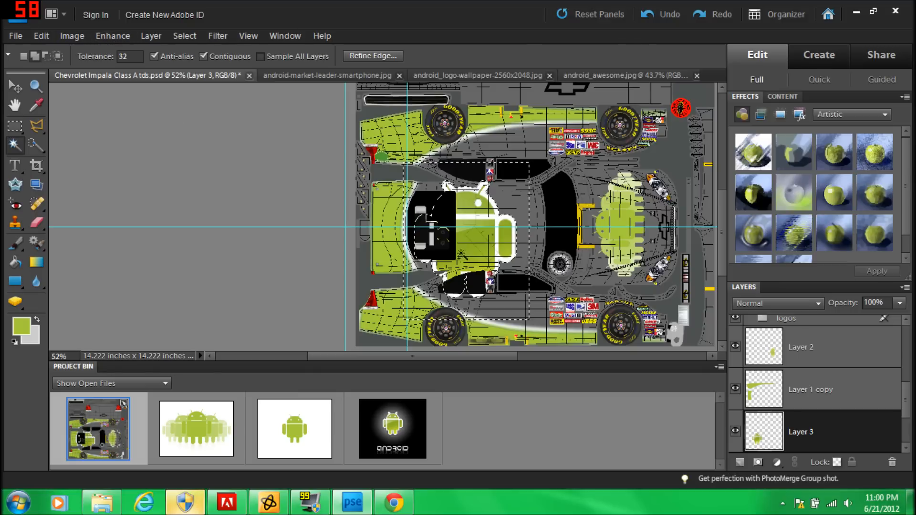
pyautogui.click(175, 38)
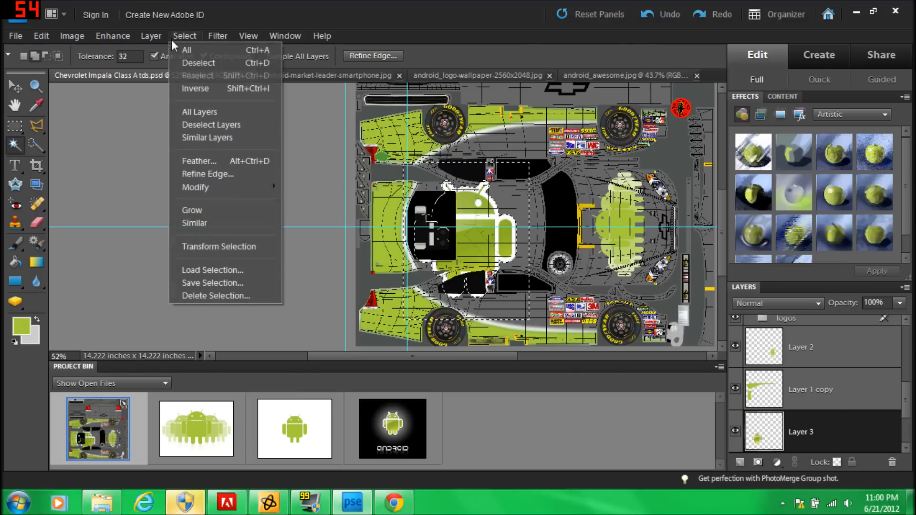
pyautogui.click(199, 63)
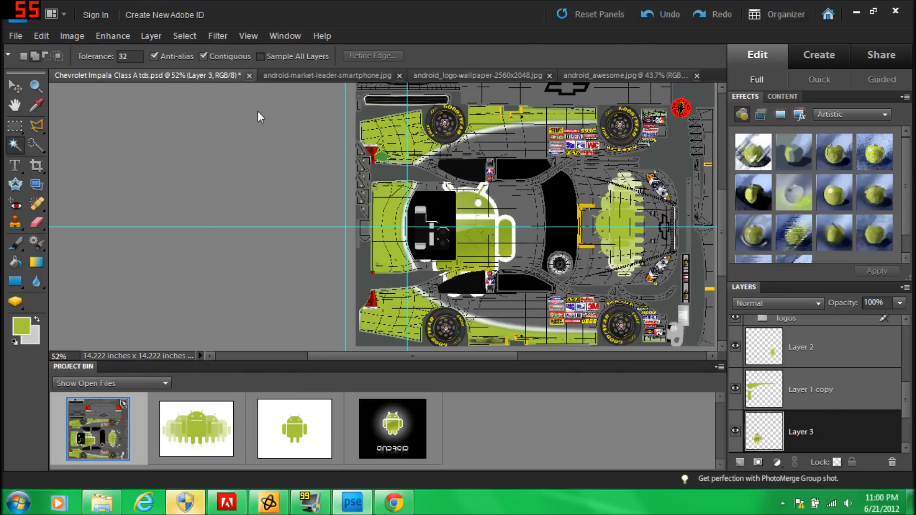
# Move the android to the lower car side behind the rear wheel, scaled to 35.7% and rotated 48.2 degrees.
pyautogui.click(20, 89)
pyautogui.moveTo(480, 244); pyautogui.dragTo(492, 343)
pyautogui.scroll(-3, 492, 342)
pyautogui.moveTo(526, 226); pyautogui.dragTo(480, 266)
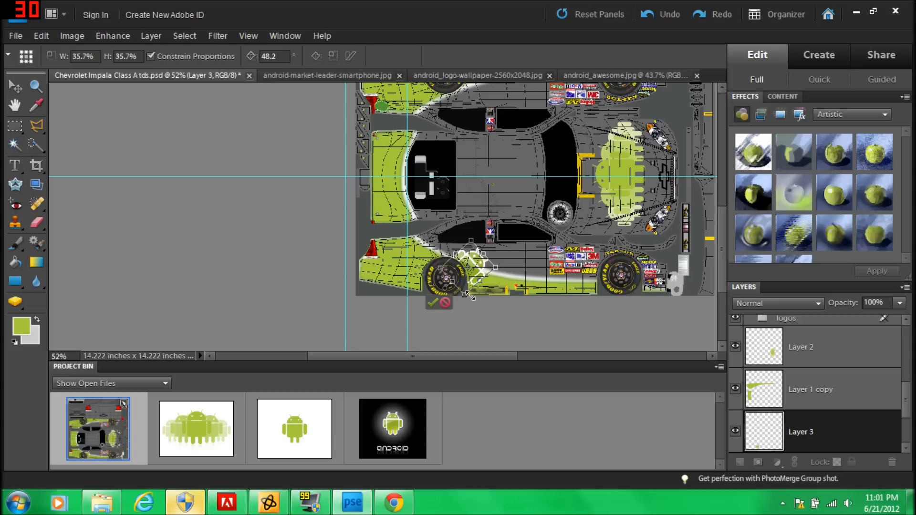
pyautogui.click(433, 301)
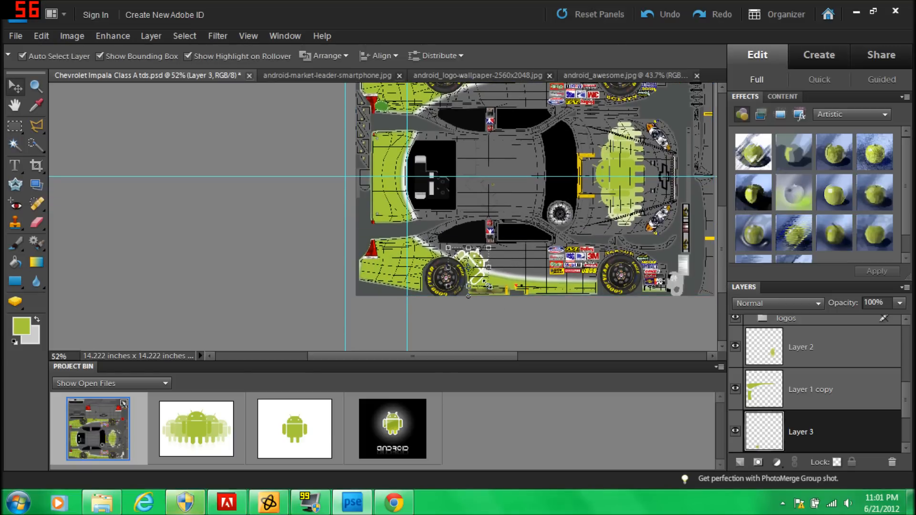
# Fine-tune the android's position so it peeks out from behind the rear wheel on the lower car side.
pyautogui.scroll(5, 487, 284)
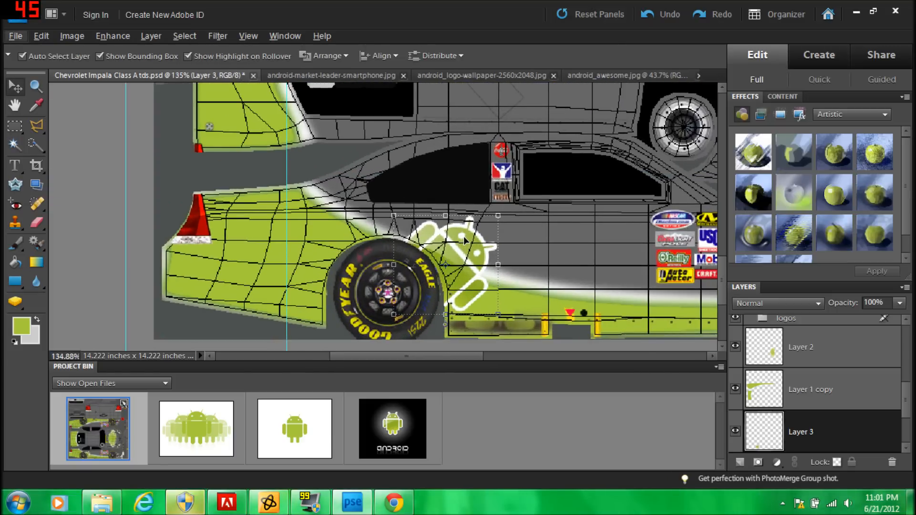
pyautogui.scroll(1, 462, 236)
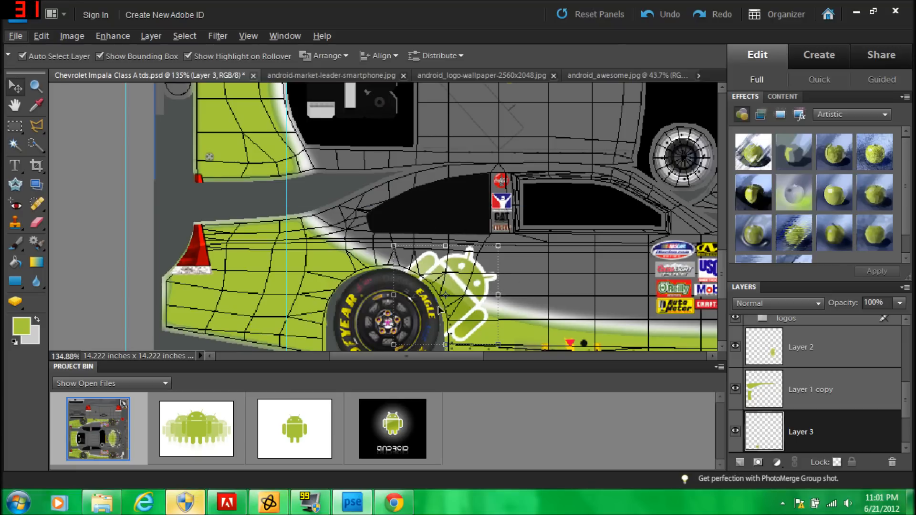
pyautogui.moveTo(465, 279)
pyautogui.mouseDown()
pyautogui.moveTo(477, 272)
pyautogui.moveTo(459, 276)
pyautogui.mouseUp()
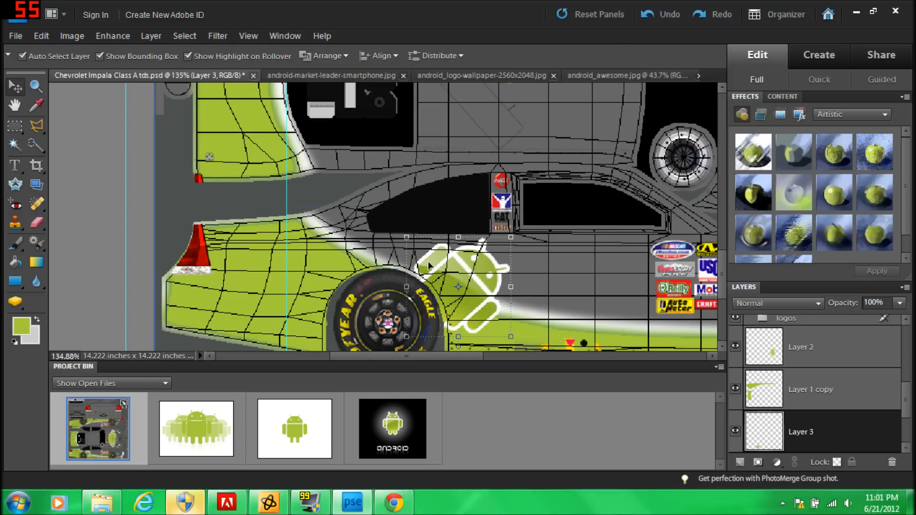
pyautogui.moveTo(422, 274); pyautogui.dragTo(397, 280)
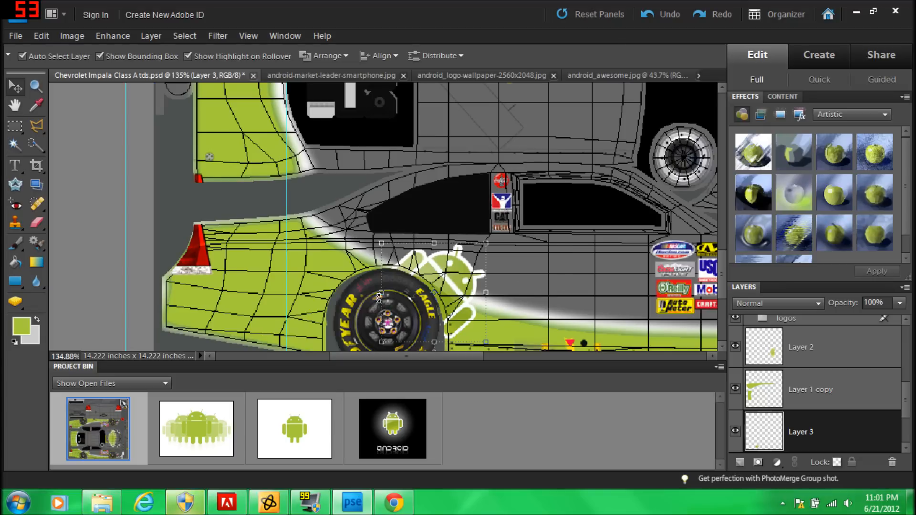
# Duplicate Layer 3 as Layer 3 copy and move the copy onto the upper car side, between the rear wheel and sponsor decals.
pyautogui.rightClick(811, 436)
pyautogui.click(847, 227)
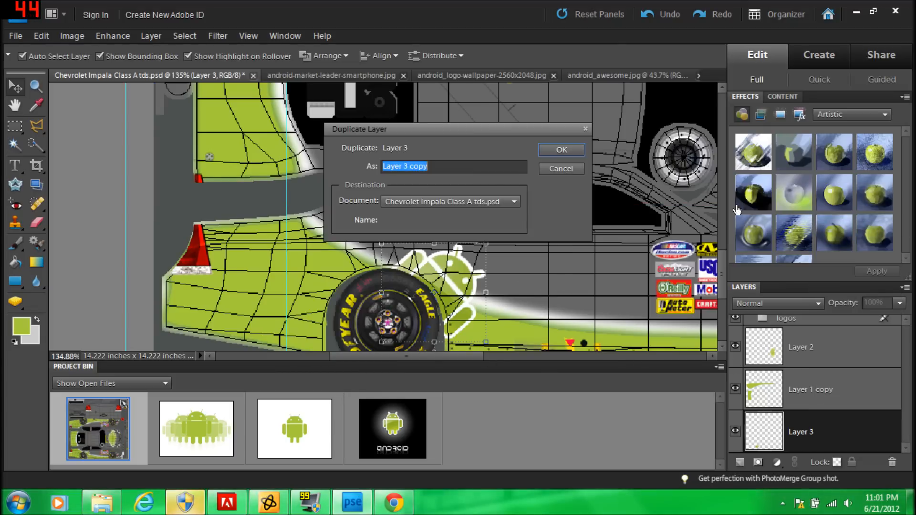
pyautogui.click(561, 150)
pyautogui.moveTo(441, 260); pyautogui.dragTo(456, 138)
pyautogui.scroll(5, 455, 138)
pyautogui.moveTo(459, 239); pyautogui.dragTo(453, 145)
pyautogui.scroll(5, 453, 146)
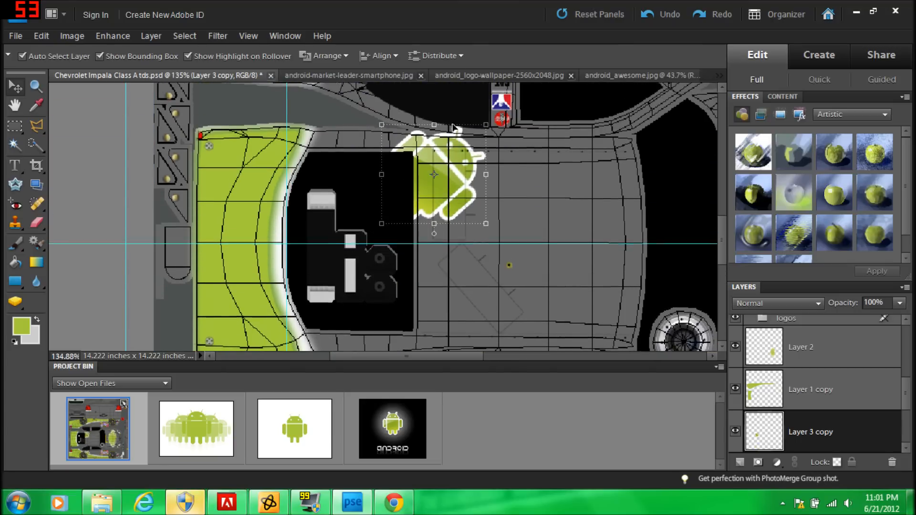
pyautogui.scroll(2, 457, 154)
pyautogui.moveTo(461, 283)
pyautogui.mouseDown()
pyautogui.moveTo(458, 253)
pyautogui.moveTo(496, 200)
pyautogui.moveTo(506, 164)
pyautogui.moveTo(559, 155)
pyautogui.mouseUp()
pyautogui.click(539, 228)
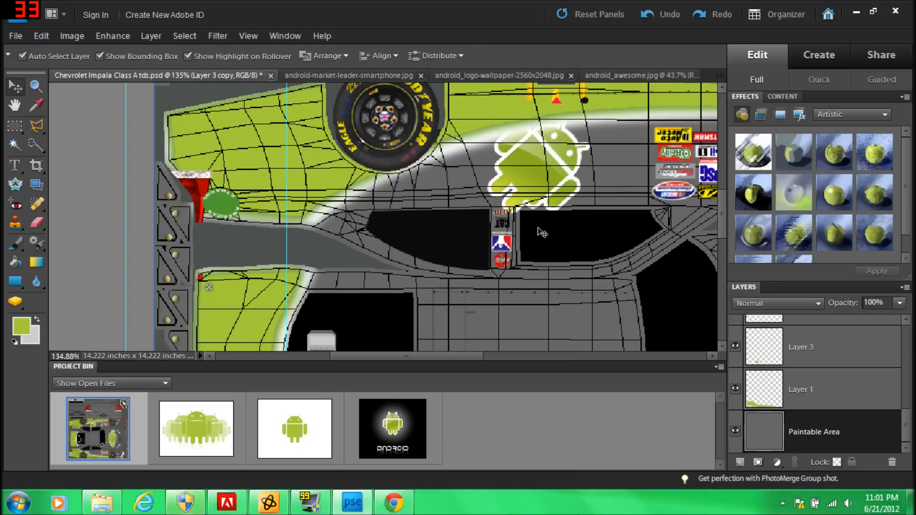
# Move Layer 3 copy above Layer 1 copy in the layer stack.
pyautogui.scroll(2, 792, 374)
pyautogui.scroll(-2, 799, 368)
pyautogui.scroll(2, 803, 366)
pyautogui.scroll(-2, 802, 366)
pyautogui.scroll(2, 802, 372)
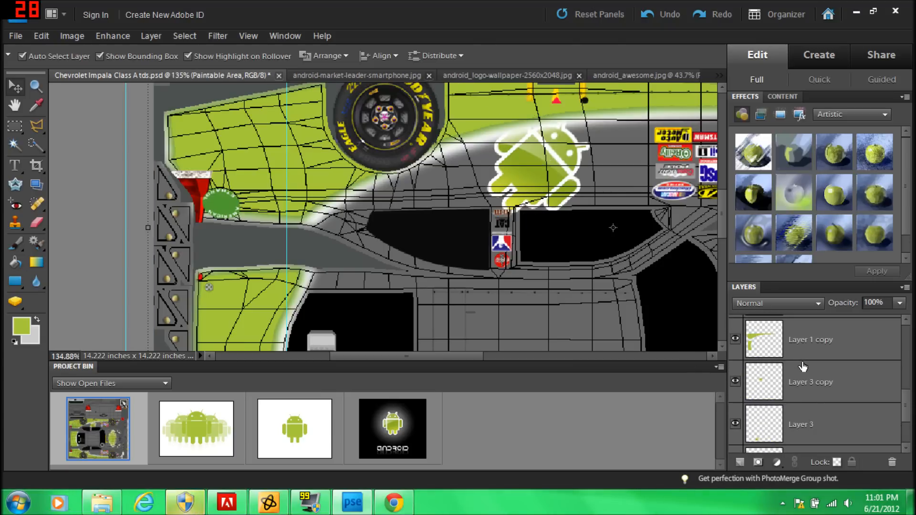
pyautogui.scroll(1, 804, 381)
pyautogui.moveTo(801, 368); pyautogui.dragTo(797, 320)
pyautogui.scroll(1, 803, 382)
pyautogui.scroll(1, 695, 324)
pyautogui.scroll(1, 695, 324)
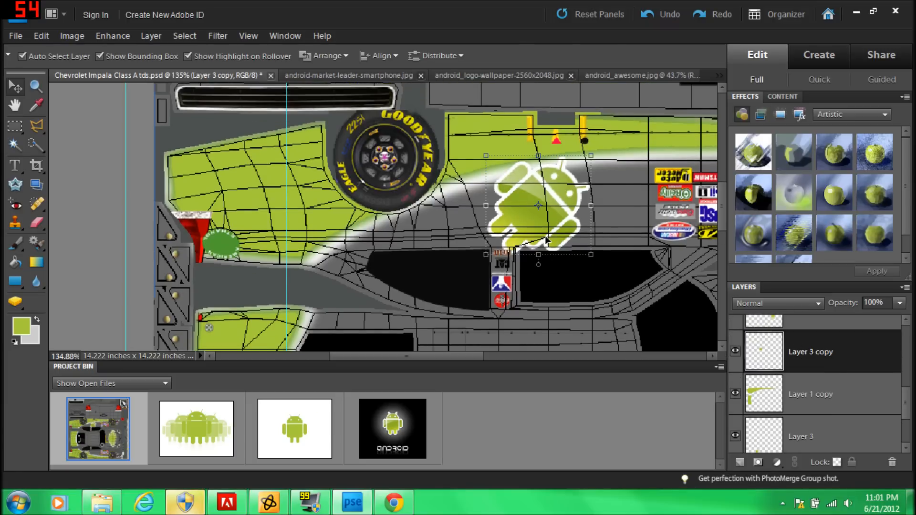
# Move the duplicated android behind the rear wheel on the upper car side and rotate it to 79.8 degrees.
pyautogui.moveTo(548, 216); pyautogui.dragTo(538, 191)
pyautogui.moveTo(526, 241); pyautogui.dragTo(470, 195)
pyautogui.moveTo(544, 199); pyautogui.dragTo(465, 208)
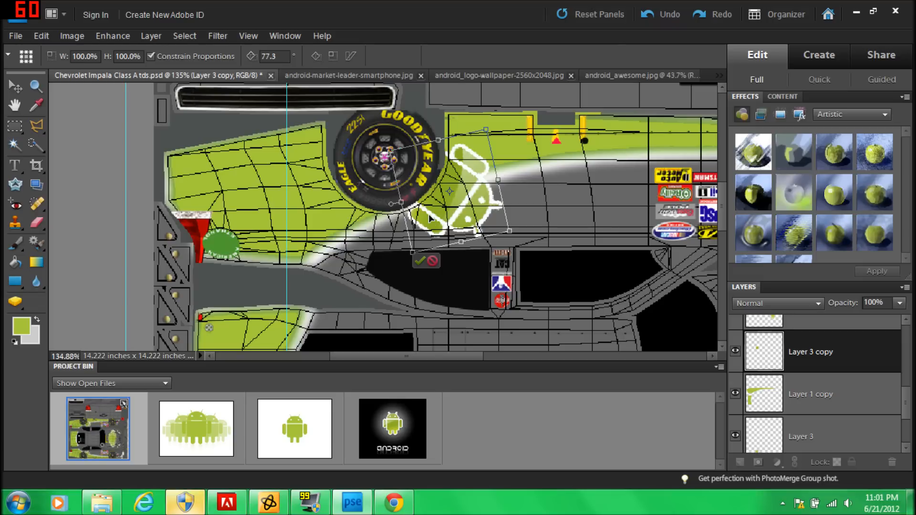
pyautogui.moveTo(391, 205); pyautogui.dragTo(391, 201)
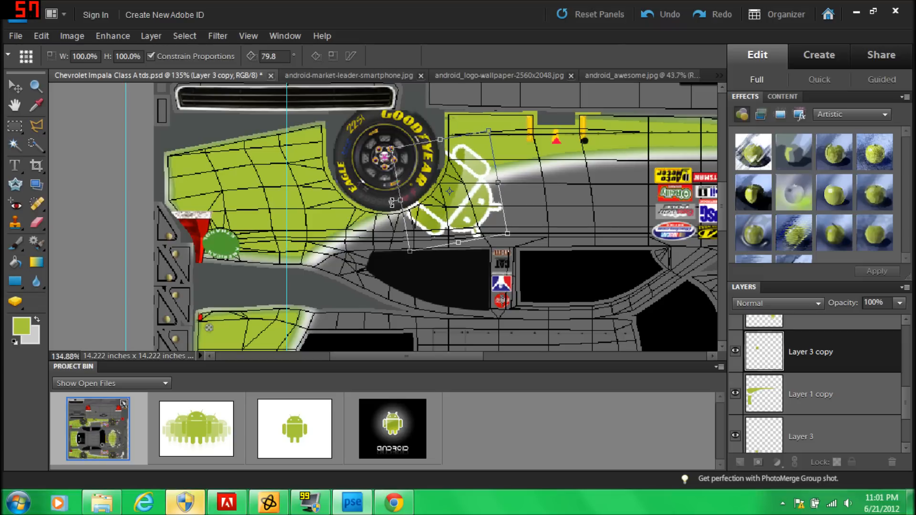
pyautogui.click(417, 259)
# Open the android-logo-white-1 image from the 00_iracing sponcers folder.
pyautogui.scroll(-6, 524, 212)
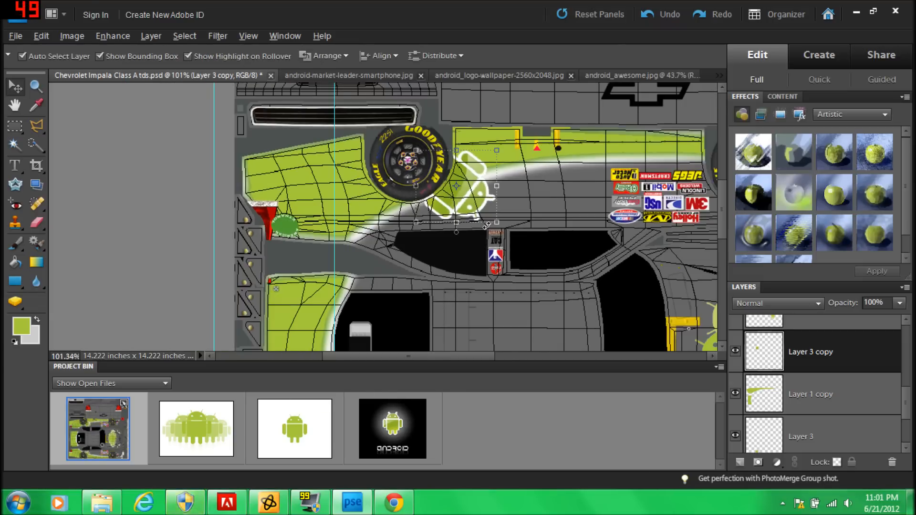
pyautogui.scroll(-1, 524, 212)
pyautogui.scroll(3, 525, 212)
pyautogui.scroll(-3, 505, 195)
pyautogui.scroll(1, 479, 186)
pyautogui.scroll(1, 478, 185)
pyautogui.scroll(-1, 402, 193)
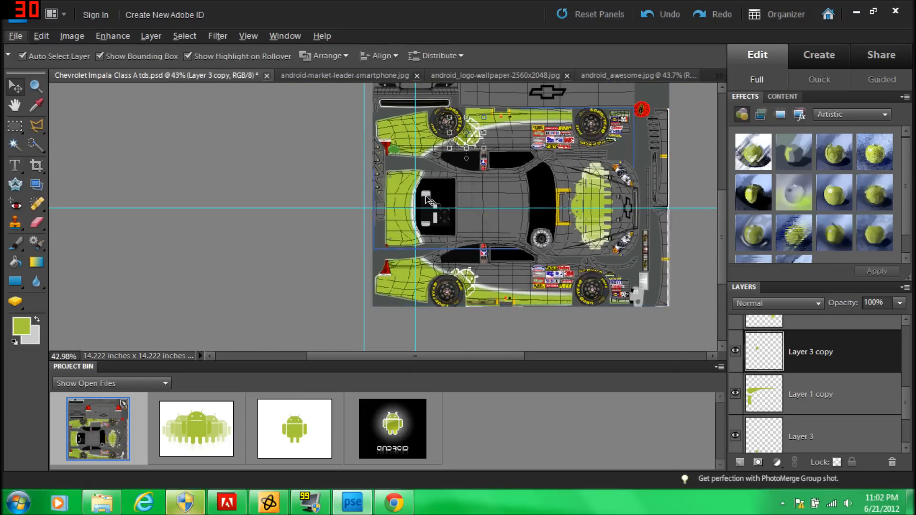
pyautogui.click(14, 37)
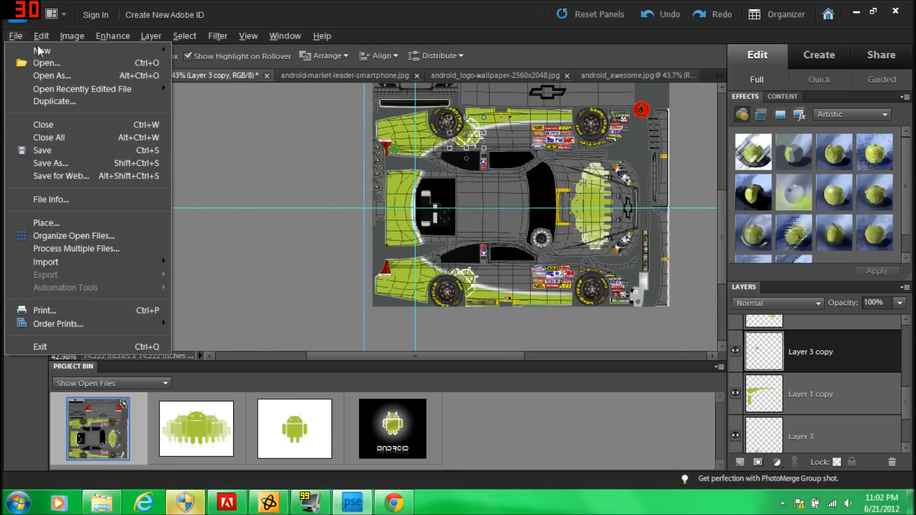
pyautogui.click(43, 64)
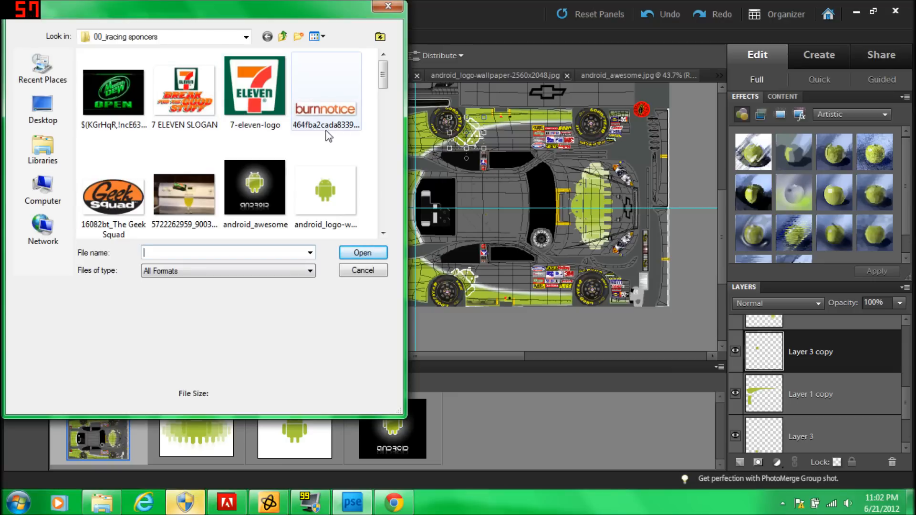
pyautogui.moveTo(383, 86); pyautogui.dragTo(383, 114)
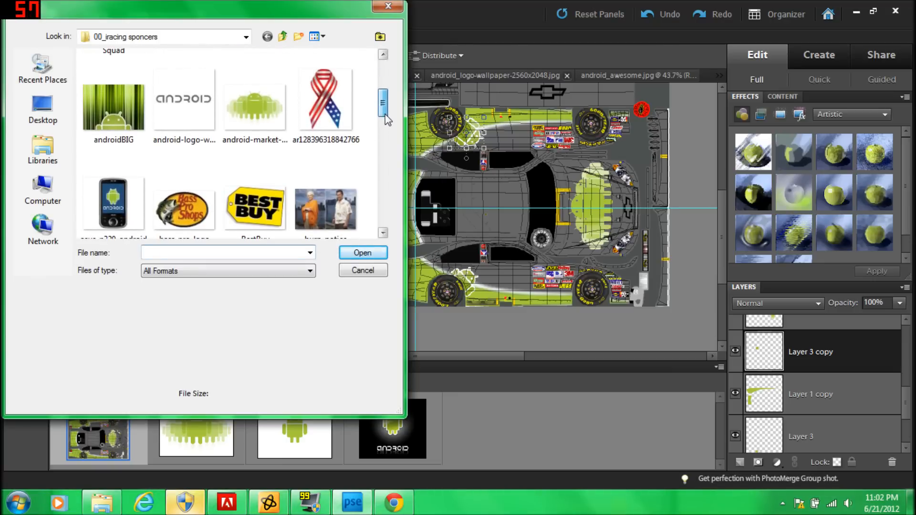
pyautogui.click(171, 103)
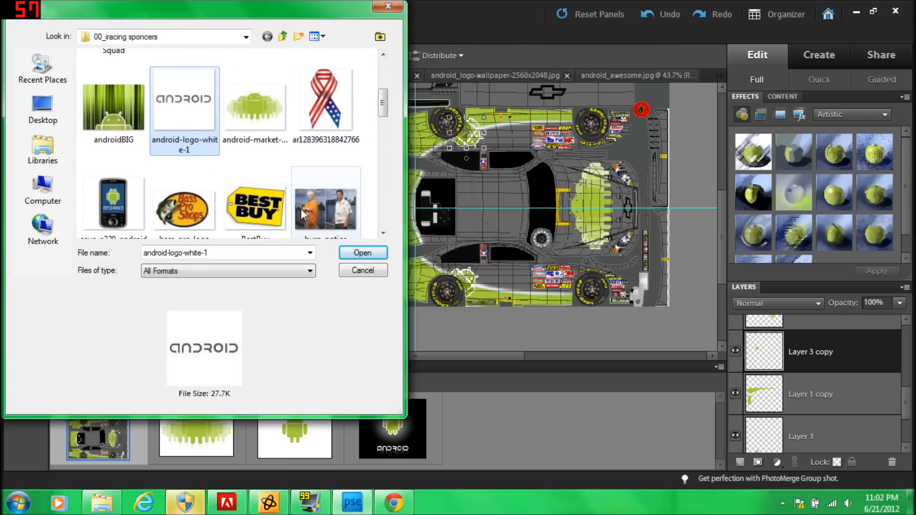
pyautogui.click(363, 253)
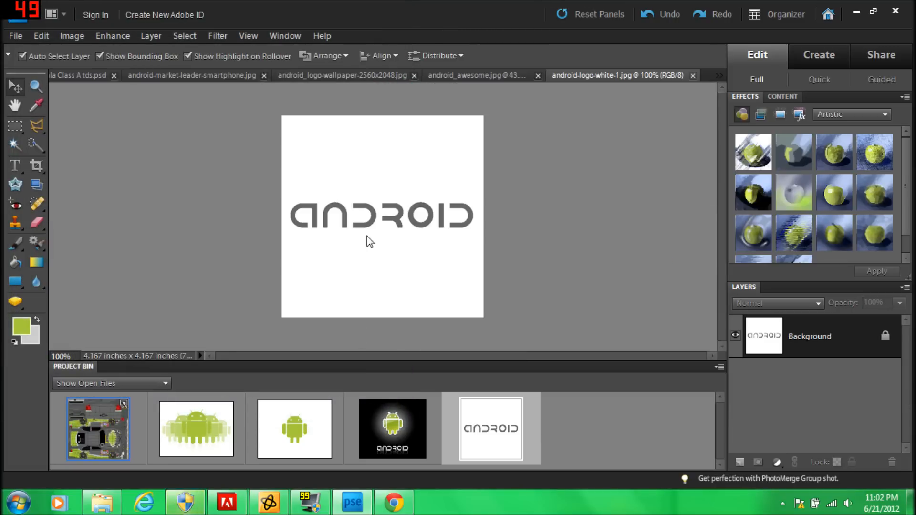
# Select all the letters of the ANDROID wordmark with the Magic Wand at tolerance 32.
pyautogui.click(18, 151)
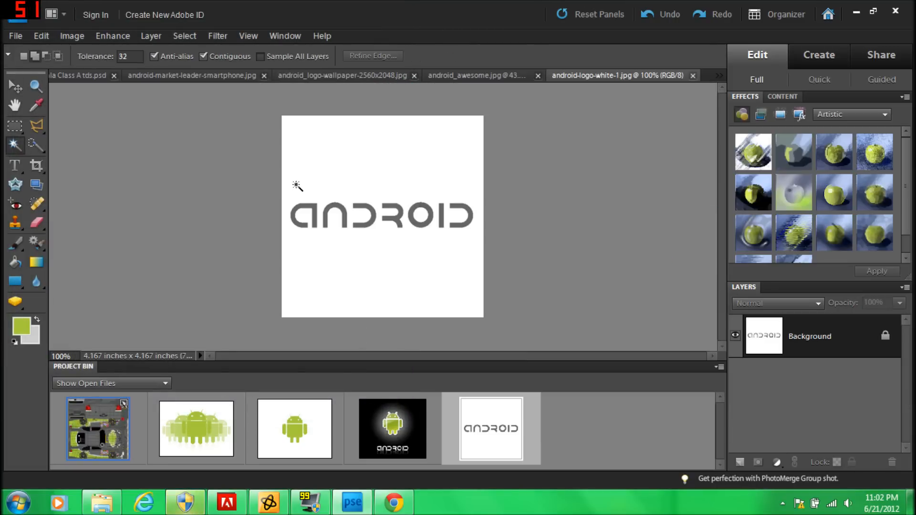
pyautogui.click(303, 208)
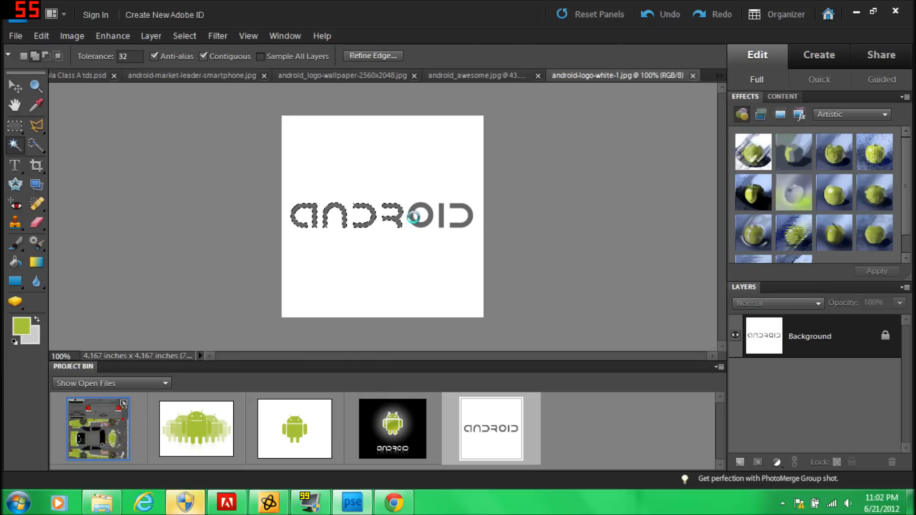
pyautogui.click(457, 226)
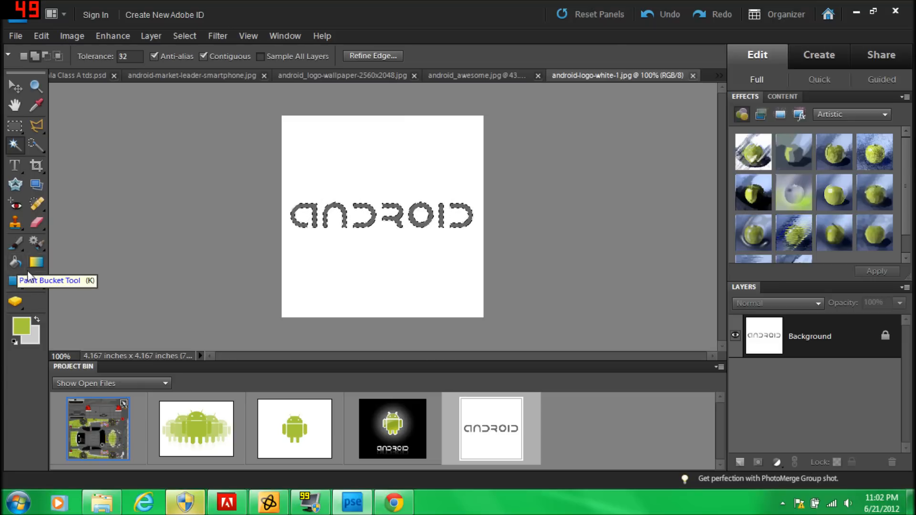
# Set the foreground colour to white (ffffff) and fill each selected letter with the Paint Bucket.
pyautogui.click(23, 330)
pyautogui.moveTo(322, 203); pyautogui.dragTo(302, 140)
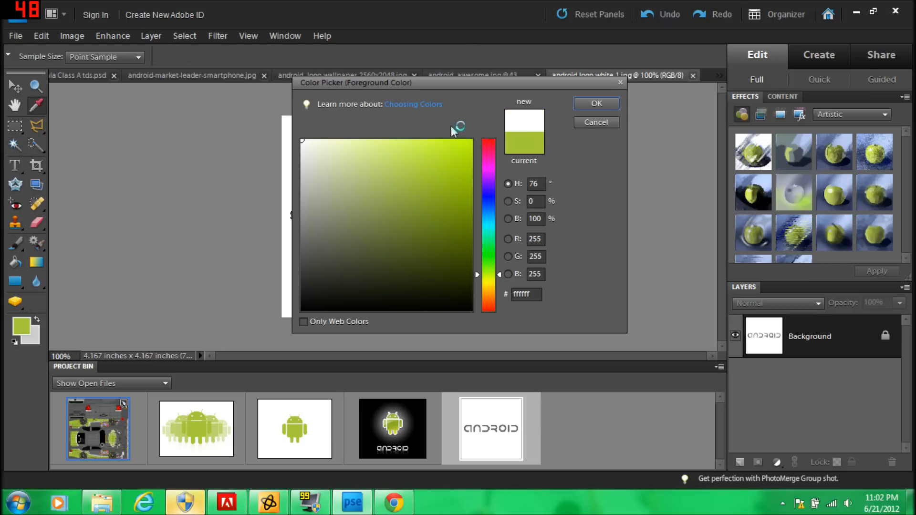
pyautogui.click(588, 103)
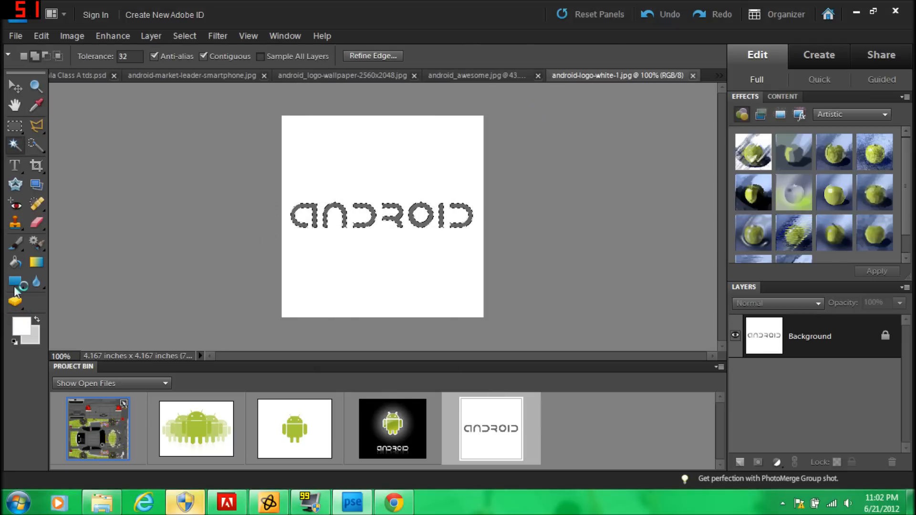
pyautogui.click(291, 208)
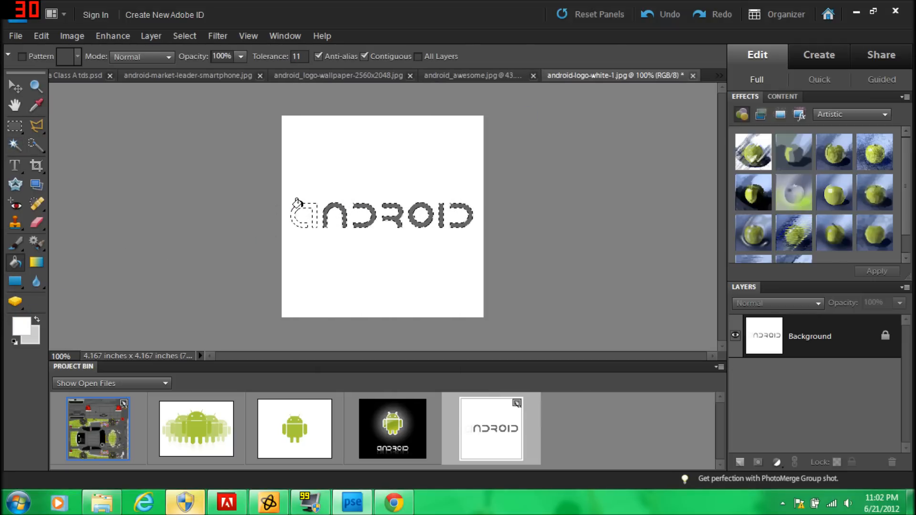
pyautogui.click(324, 206)
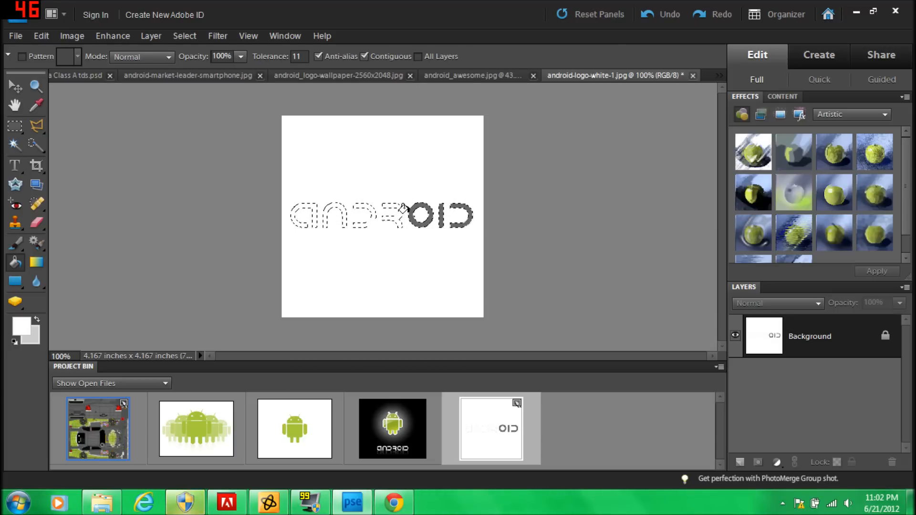
pyautogui.click(419, 210)
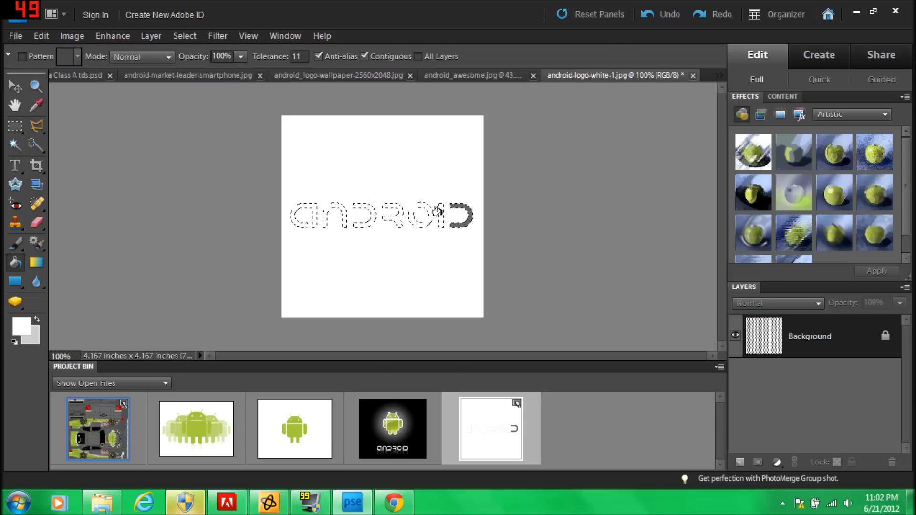
pyautogui.click(466, 216)
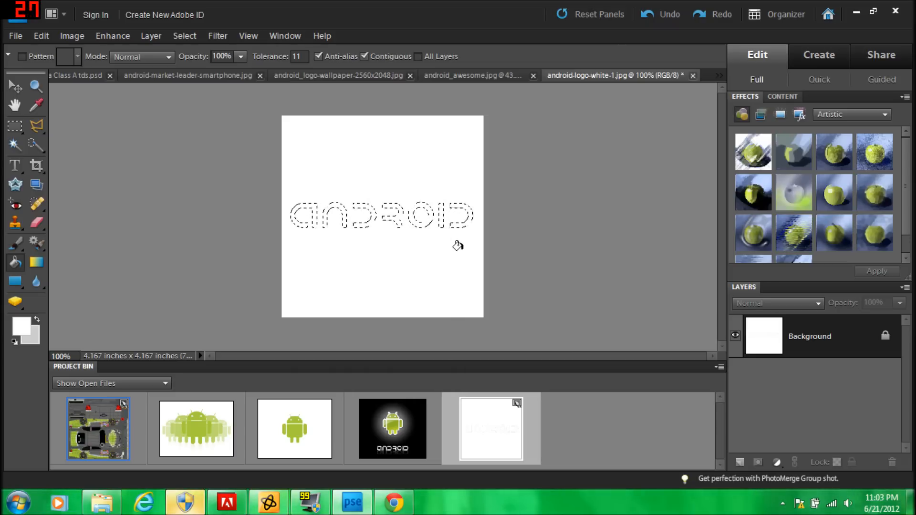
# Copy the selected white lettering and paste it into the Chevrolet Impala Class A tds.psd template.
pyautogui.press('F1')
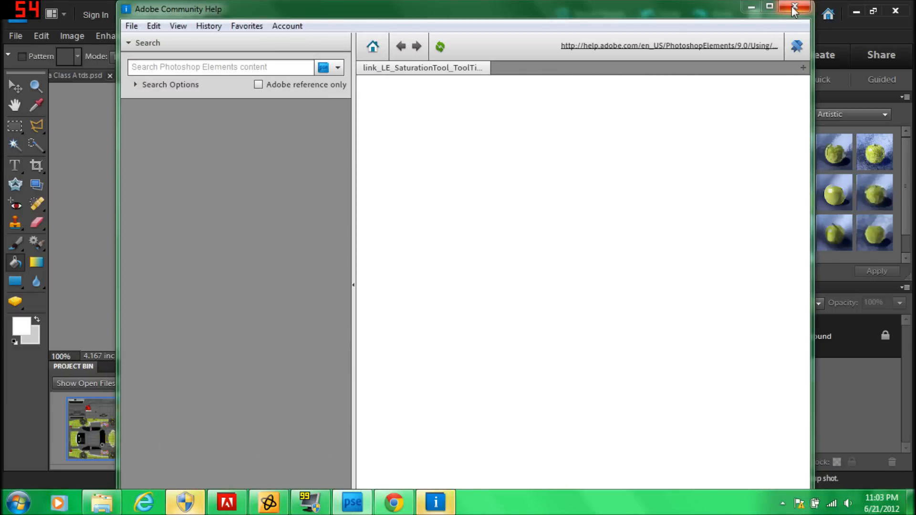
pyautogui.click(794, 8)
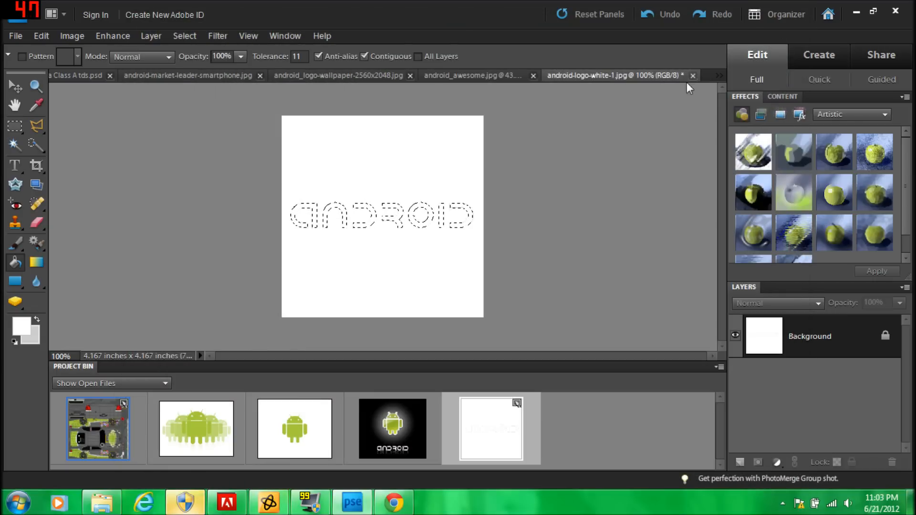
pyautogui.click(115, 435)
pyautogui.hotkey('ctrl', 'v')
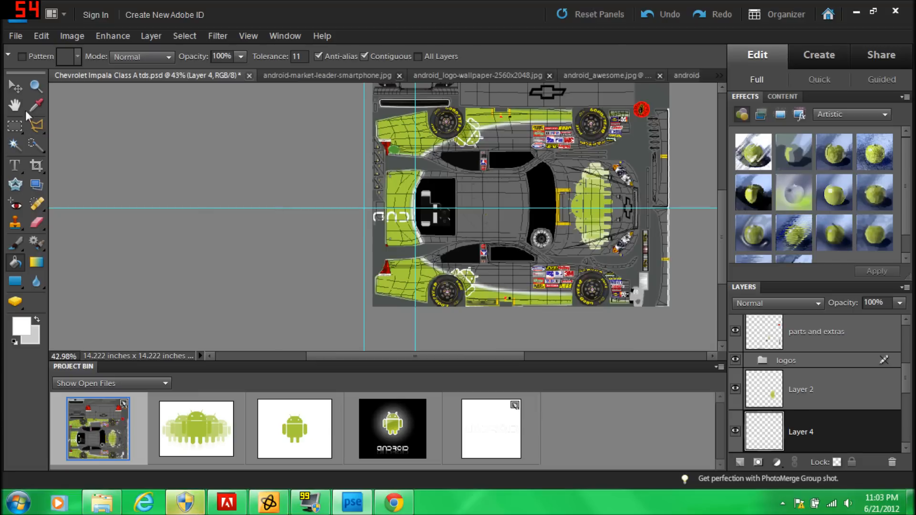
# Place the ANDROID lettering on the lower car side above the rear wheel, scaled to 56.7% width and 66.7% height.
pyautogui.click(17, 90)
pyautogui.moveTo(394, 216); pyautogui.dragTo(458, 204)
pyautogui.moveTo(518, 197); pyautogui.dragTo(434, 269)
pyautogui.scroll(11, 431, 272)
pyautogui.scroll(-2, 431, 267)
pyautogui.moveTo(406, 245); pyautogui.dragTo(396, 239)
pyautogui.moveTo(466, 216); pyautogui.dragTo(434, 239)
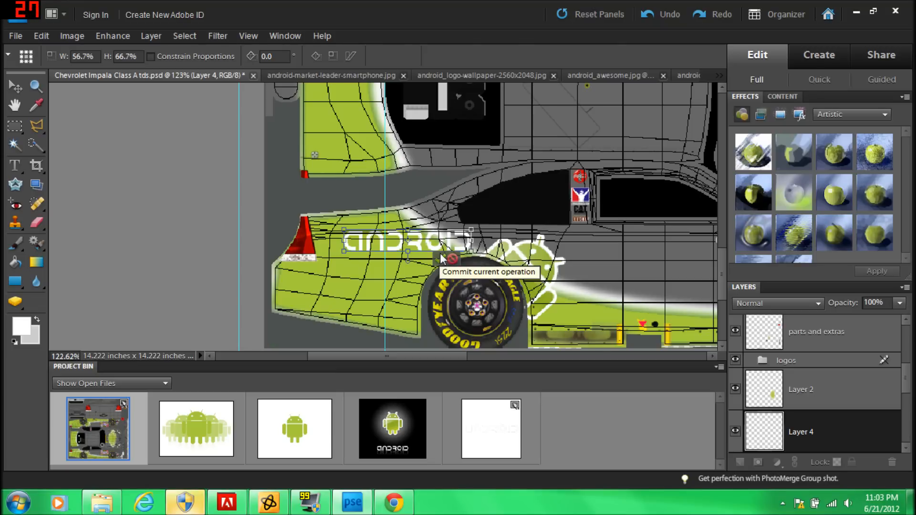
pyautogui.click(440, 259)
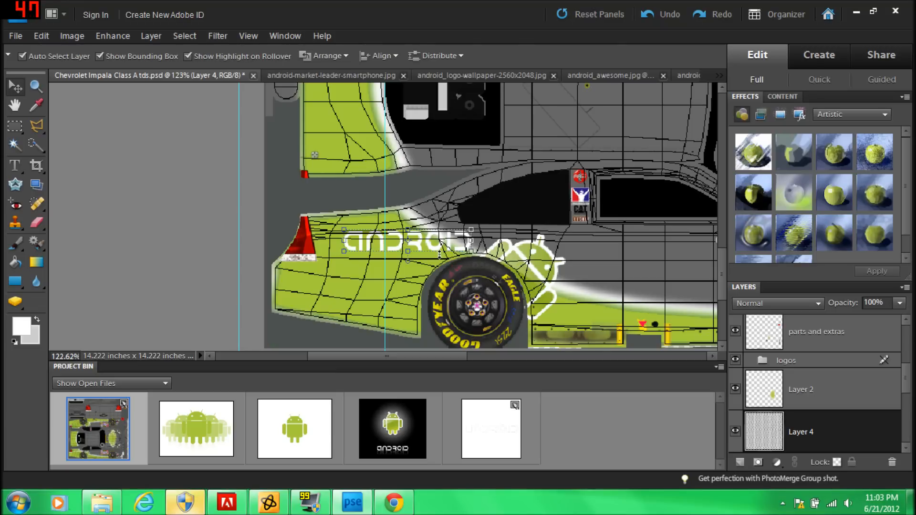
# Duplicate Layer 4 with the ANDROID lettering as Layer 4 copy in the same document.
pyautogui.scroll(2, 525, 266)
pyautogui.scroll(-3, 523, 266)
pyautogui.click(412, 236)
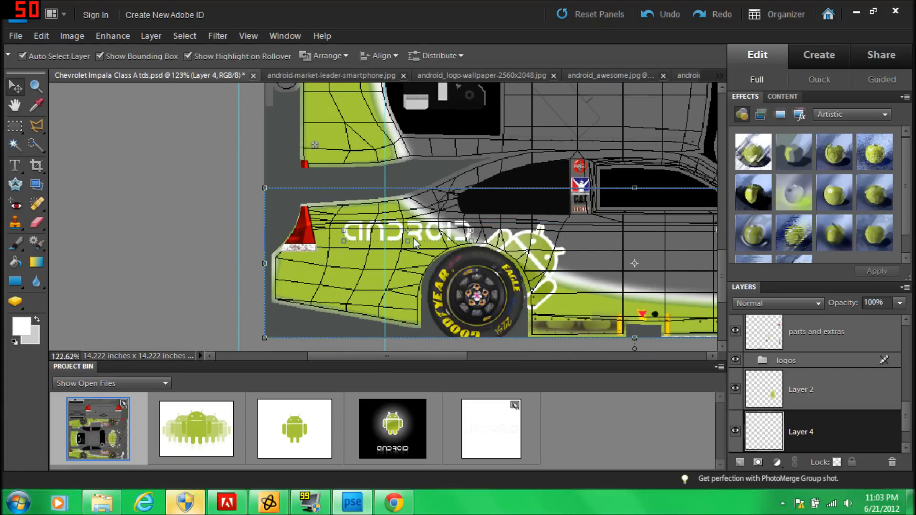
pyautogui.rightClick(412, 236)
pyautogui.click(446, 280)
pyautogui.click(810, 337)
pyautogui.rightClick(811, 338)
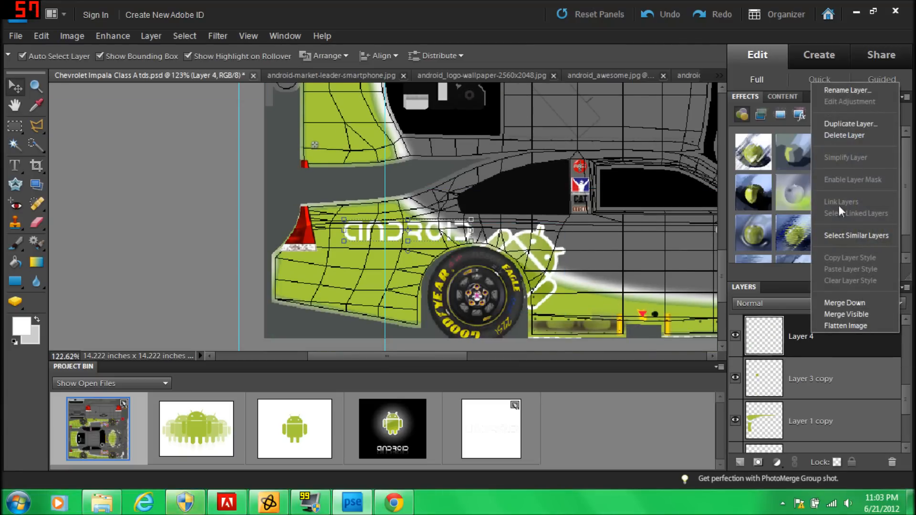
pyautogui.click(853, 123)
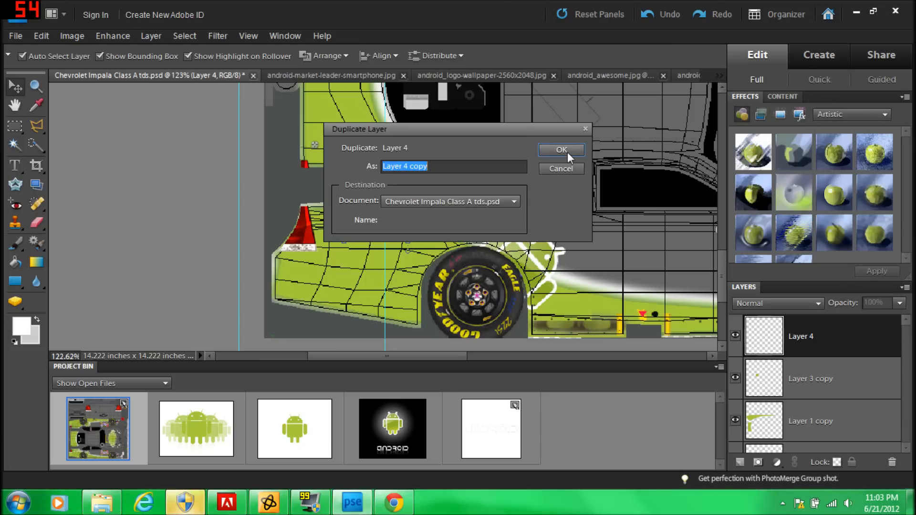
pyautogui.click(566, 151)
# Rotate the Layer 4 copy lettering by 180 degrees.
pyautogui.click(75, 38)
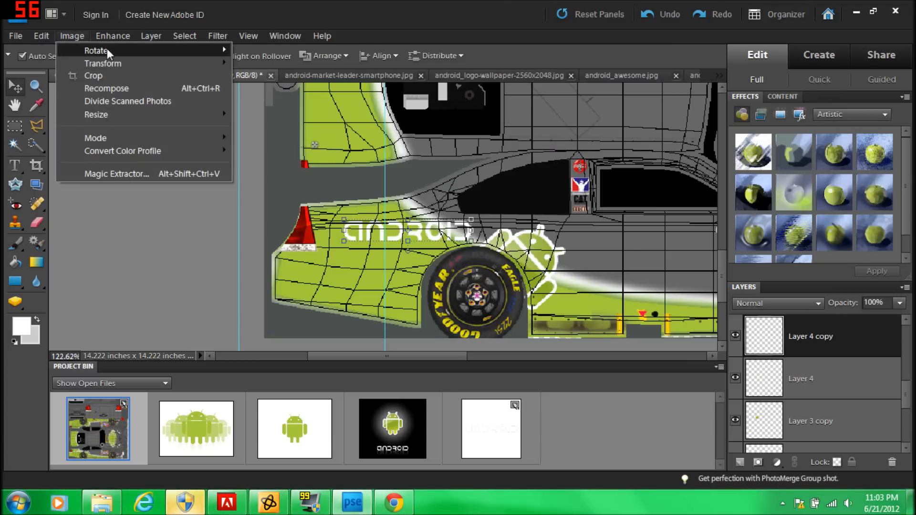
pyautogui.moveTo(184, 53)
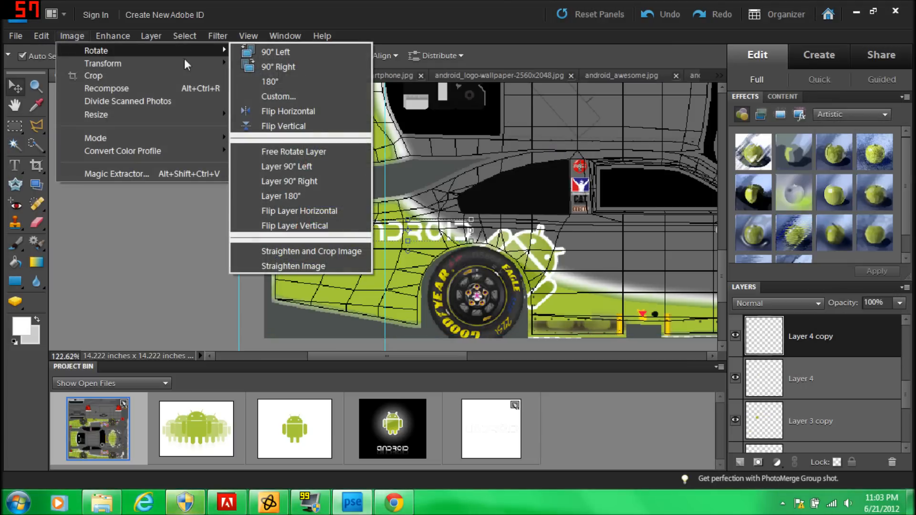
pyautogui.click(311, 194)
# Move the rotated ANDROID lettering onto the upper car side's rear quarter, beside the rear wheel and the android.
pyautogui.moveTo(412, 145); pyautogui.dragTo(412, 110)
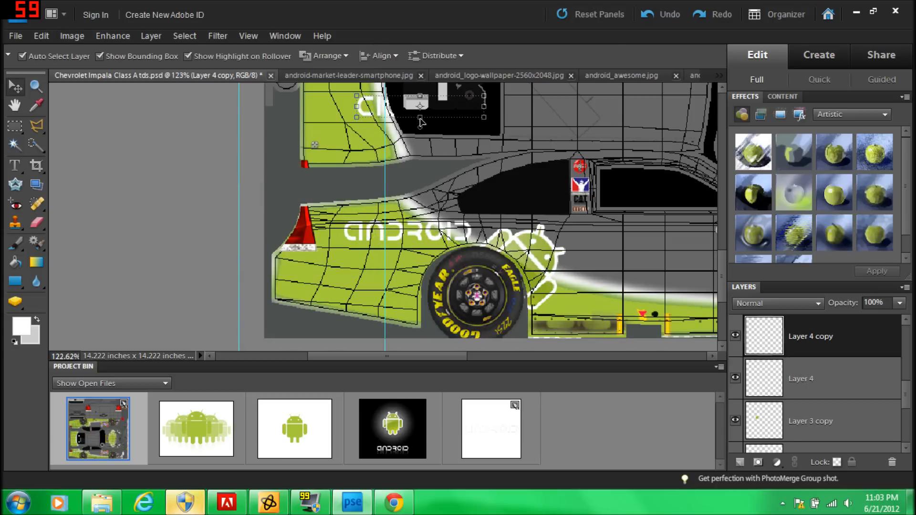
pyautogui.scroll(8, 400, 160)
pyautogui.moveTo(382, 321); pyautogui.dragTo(395, 90)
pyautogui.scroll(3, 404, 108)
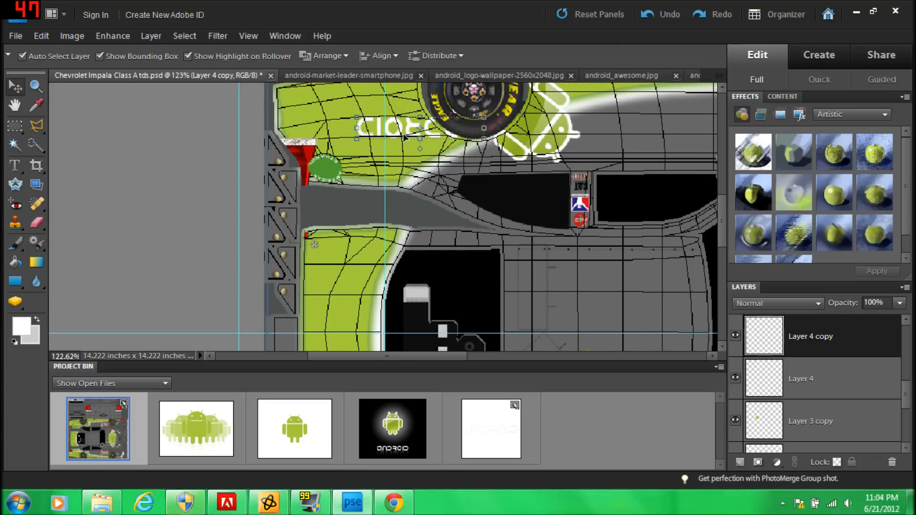
pyautogui.moveTo(401, 134); pyautogui.dragTo(393, 159)
pyautogui.scroll(2, 386, 170)
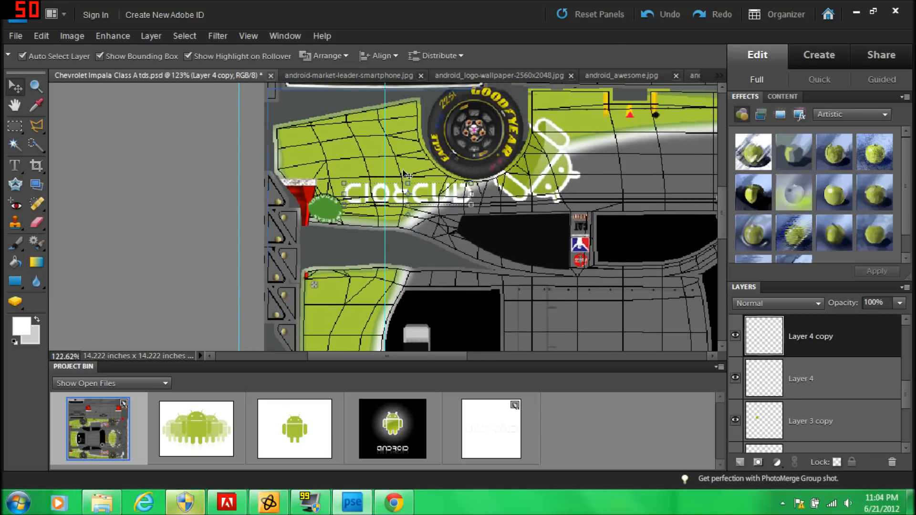
pyautogui.scroll(-5, 494, 208)
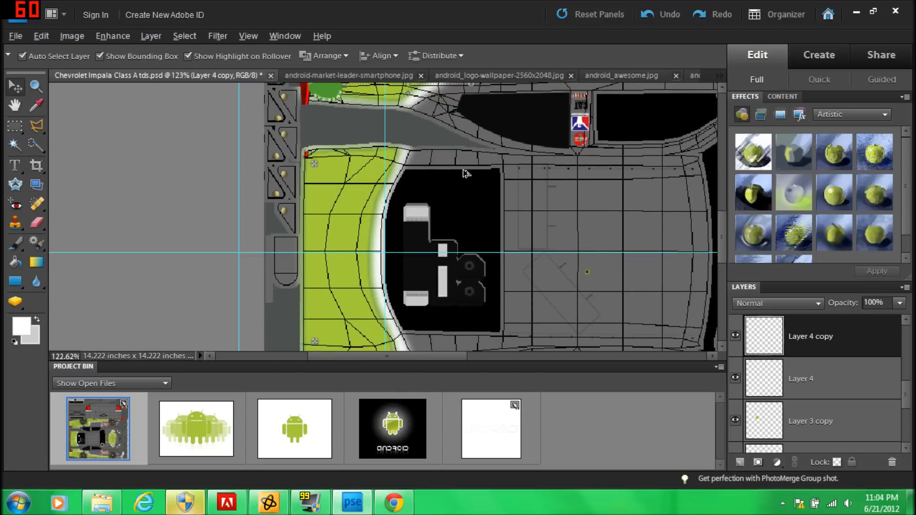
pyautogui.scroll(-3, 471, 178)
pyautogui.scroll(-6, 472, 178)
pyautogui.scroll(-3, 476, 183)
pyautogui.scroll(5, 475, 190)
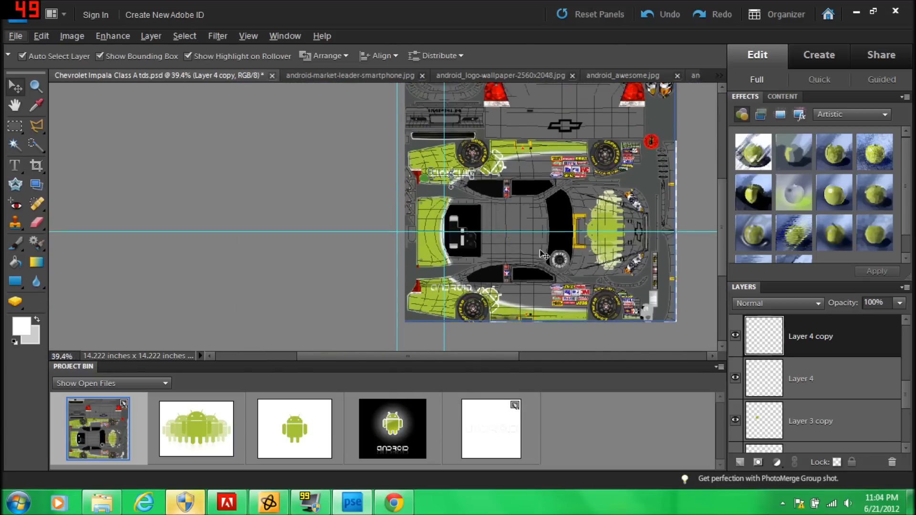
# Examine the template's upper car side, rear panel and roof to check how the android artwork and lettering sit.
pyautogui.scroll(5, 468, 248)
pyautogui.scroll(6, 466, 247)
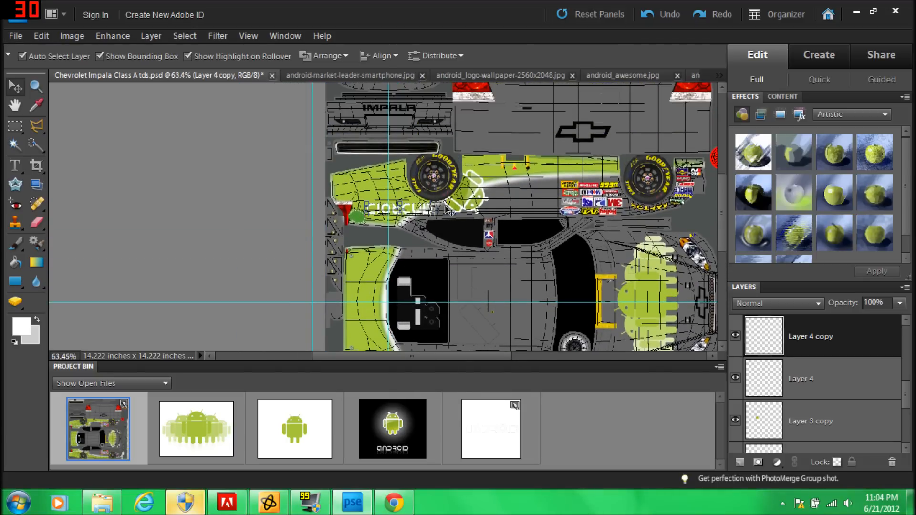
pyautogui.scroll(4, 470, 216)
pyautogui.scroll(-4, 548, 208)
pyautogui.scroll(-4, 547, 209)
pyautogui.scroll(4, 547, 186)
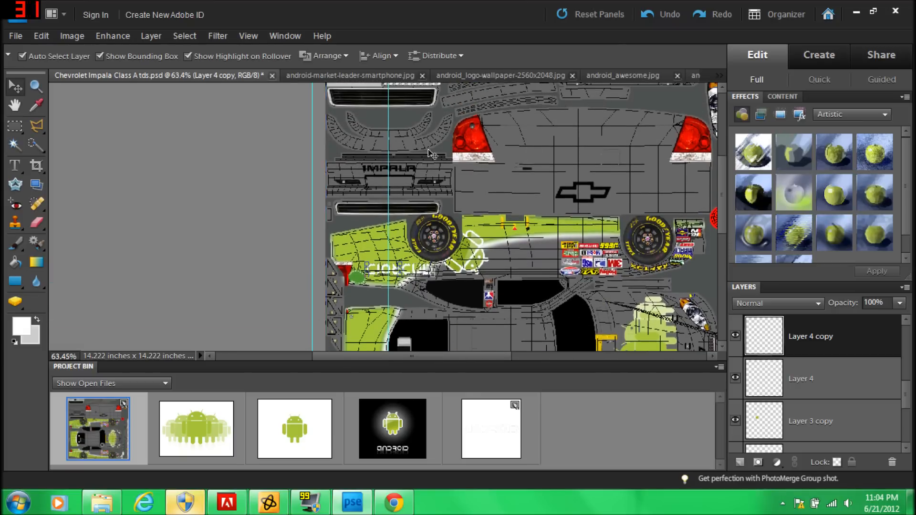
pyautogui.scroll(4, 545, 167)
pyautogui.scroll(-4, 544, 167)
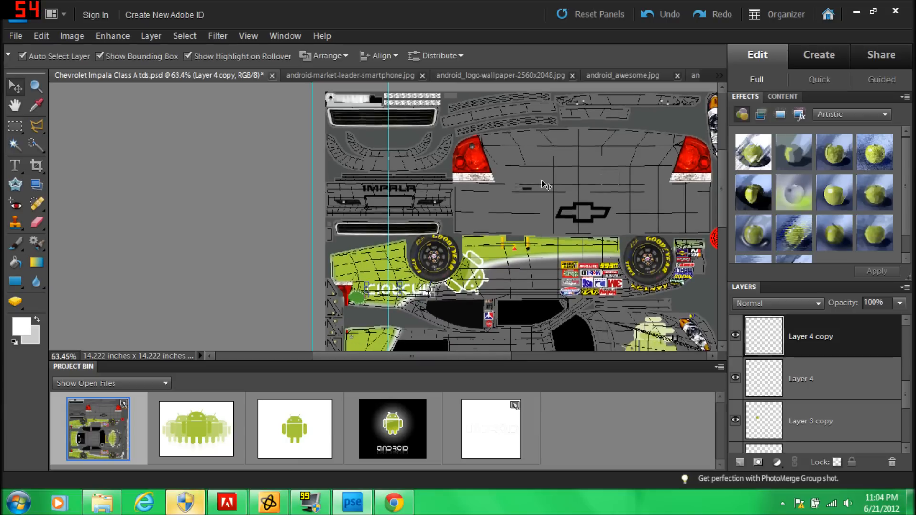
pyautogui.scroll(6, 540, 177)
pyautogui.scroll(-7, 534, 164)
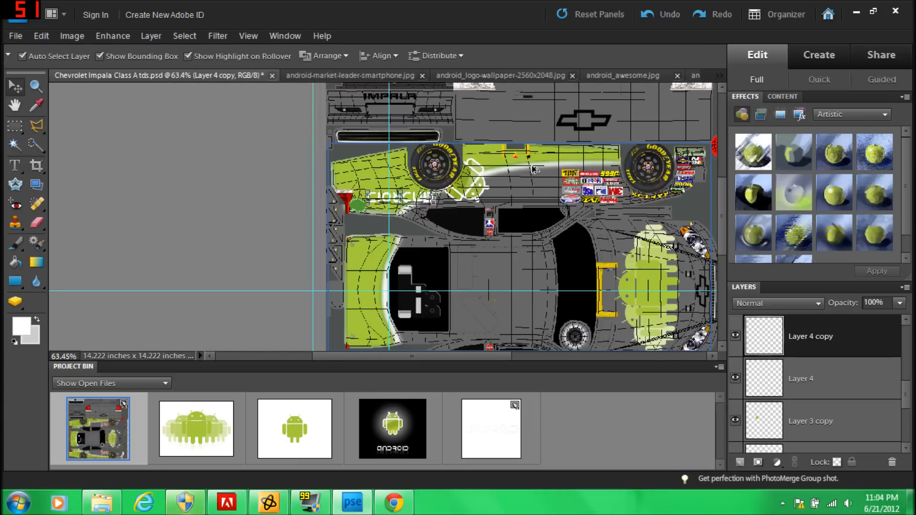
pyautogui.scroll(-4, 526, 154)
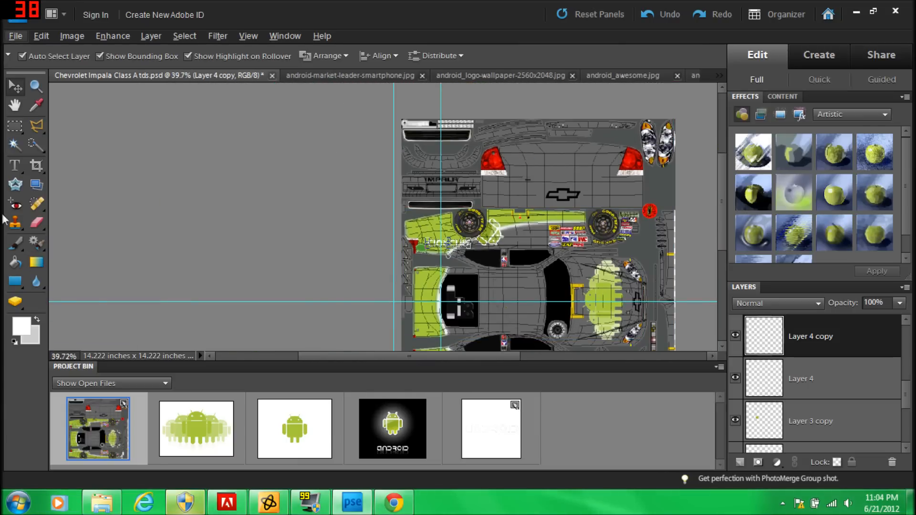
# Open the 7-eleven-logo image from the sponsor pictures folder.
pyautogui.click(15, 37)
pyautogui.click(48, 62)
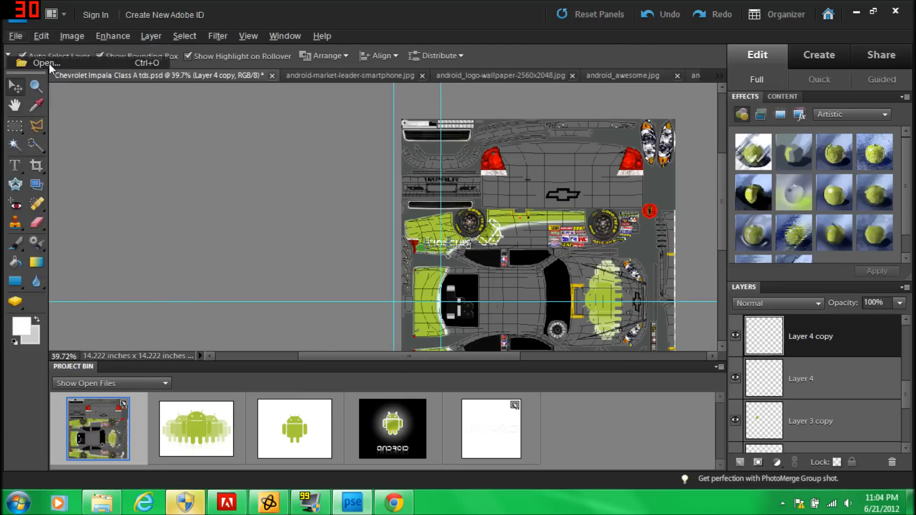
pyautogui.click(255, 91)
pyautogui.click(362, 252)
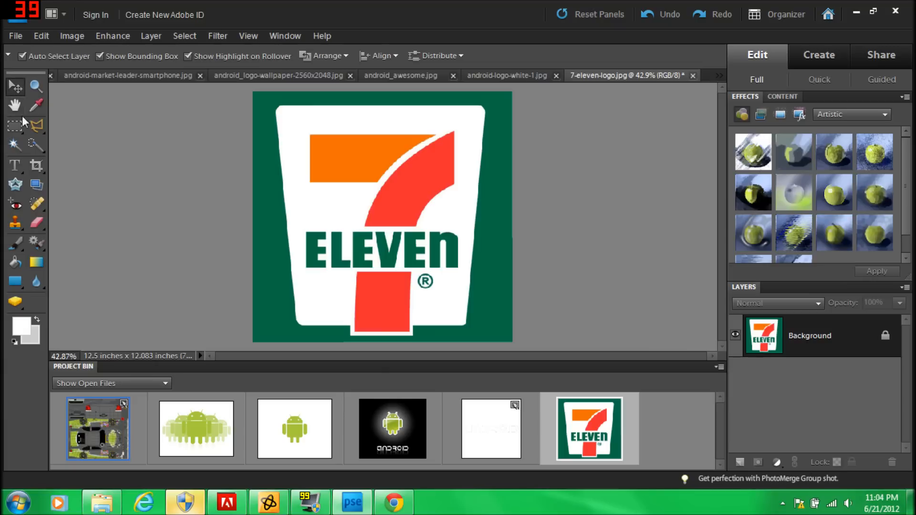
# Select the whole 7-Eleven logo and paste a copy of it into the Chevrolet Impala template.
pyautogui.click(15, 125)
pyautogui.moveTo(250, 87); pyautogui.dragTo(602, 348)
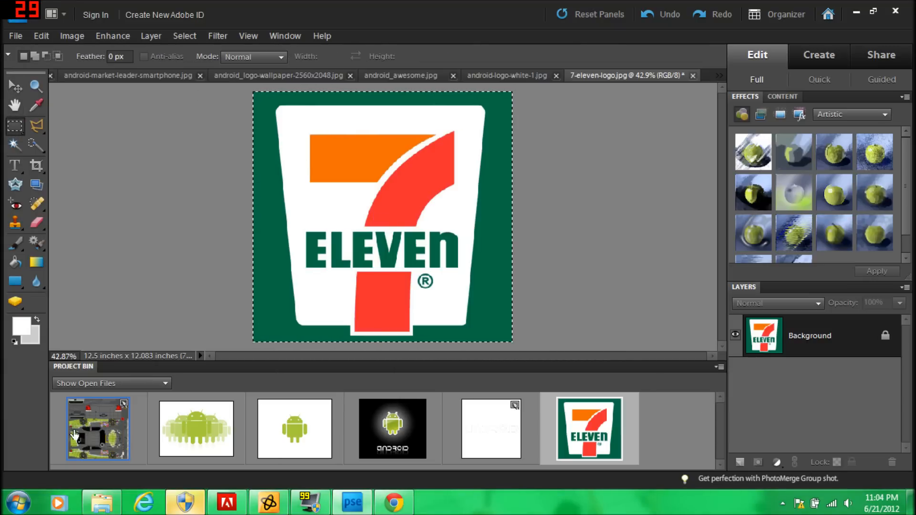
pyautogui.click(102, 432)
pyautogui.hotkey('ctrl', 'v')
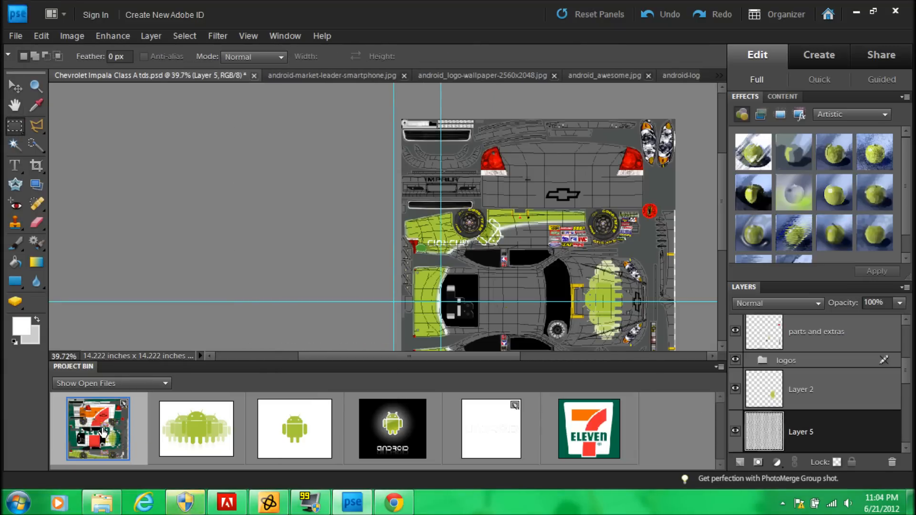
pyautogui.scroll(1, 450, 308)
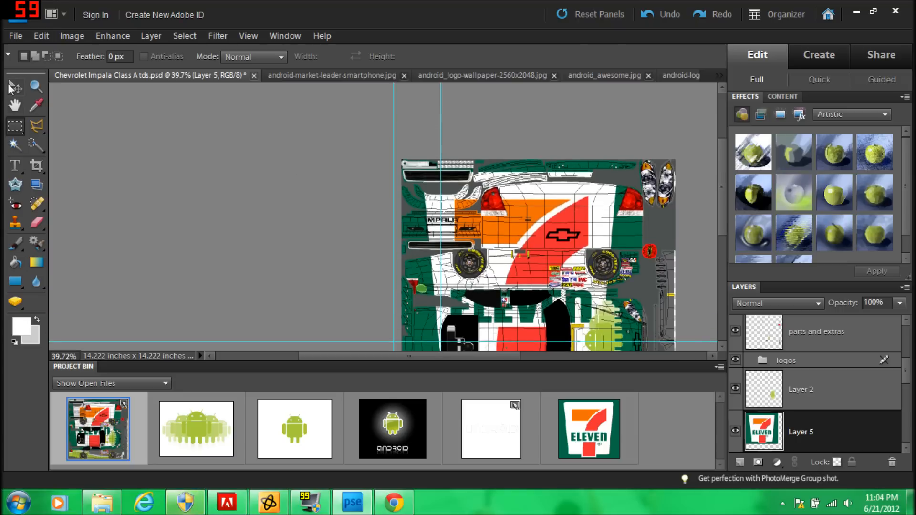
# Scale the pasted 7-Eleven logo to 4.0% and move it onto the lower car side just ahead of the rear wheel.
pyautogui.click(15, 87)
pyautogui.moveTo(706, 170); pyautogui.dragTo(689, 190)
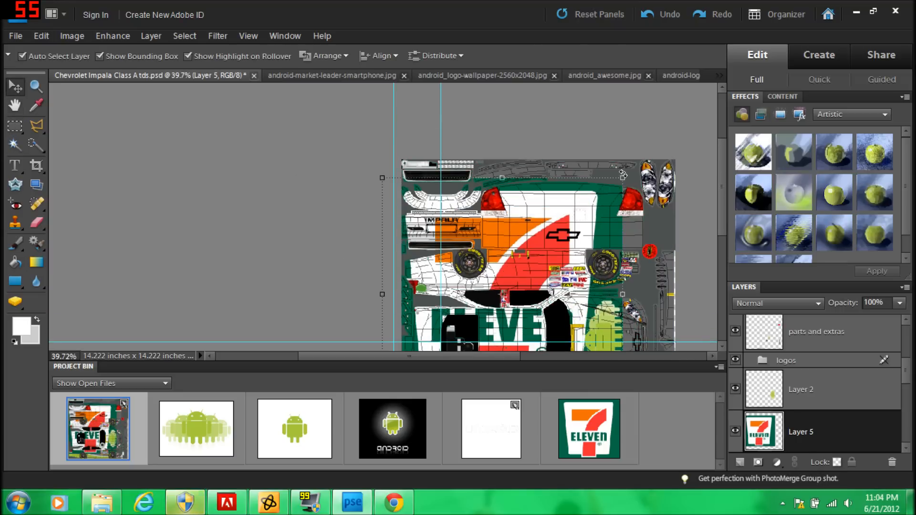
pyautogui.moveTo(623, 176); pyautogui.dragTo(496, 303)
pyautogui.scroll(-5, 496, 303)
pyautogui.moveTo(497, 139); pyautogui.dragTo(503, 260)
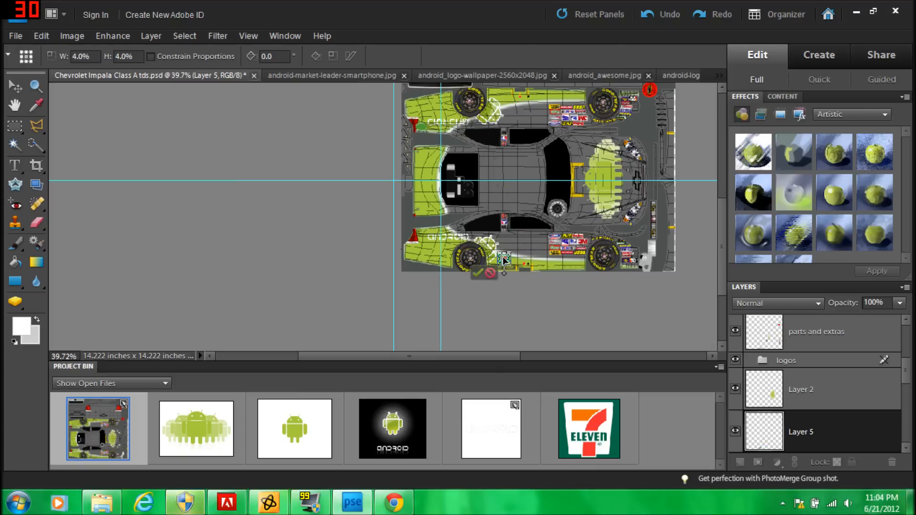
# Nudge the 7-Eleven logo closer to the lower side's rear wheel, just above the side skirt, and apply the transformation.
pyautogui.scroll(4, 503, 260)
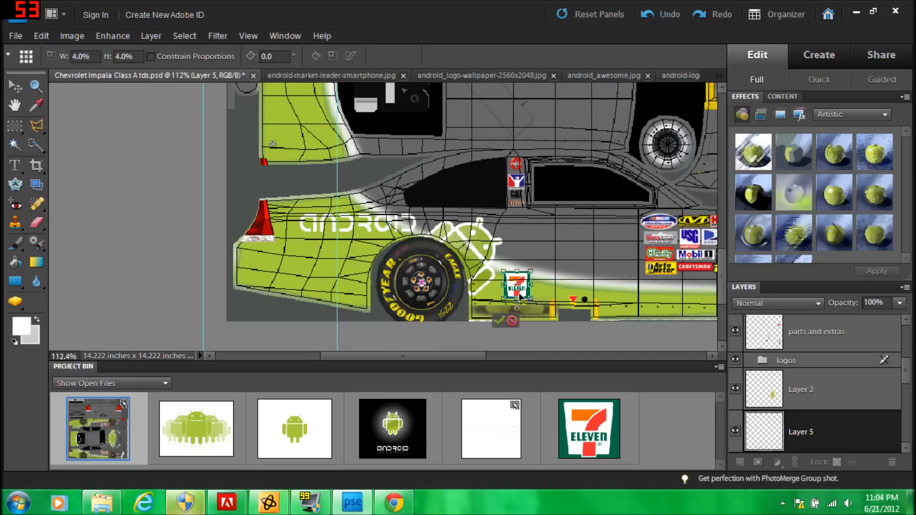
pyautogui.scroll(-1, 520, 296)
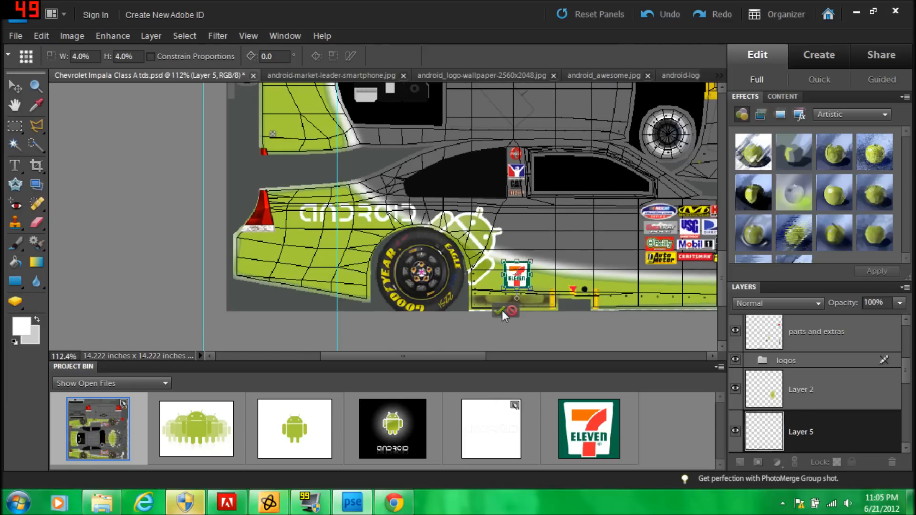
pyautogui.scroll(1, 527, 284)
pyautogui.moveTo(507, 286)
pyautogui.mouseDown()
pyautogui.moveTo(360, 187)
pyautogui.moveTo(547, 288)
pyautogui.moveTo(491, 294)
pyautogui.moveTo(504, 291)
pyautogui.mouseUp()
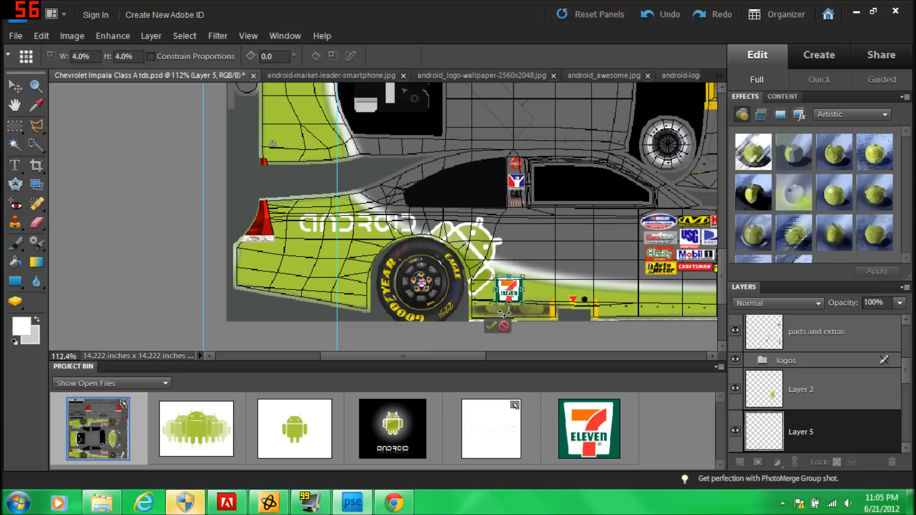
pyautogui.click(490, 326)
pyautogui.scroll(2, 498, 318)
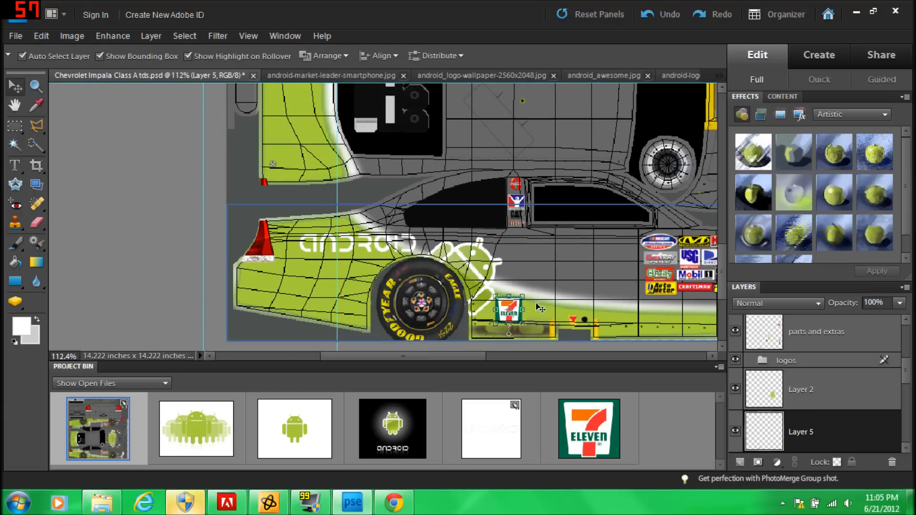
# Duplicate Layer 5 with the 7-Eleven logo as Layer 5 copy in the same document.
pyautogui.rightClick(508, 309)
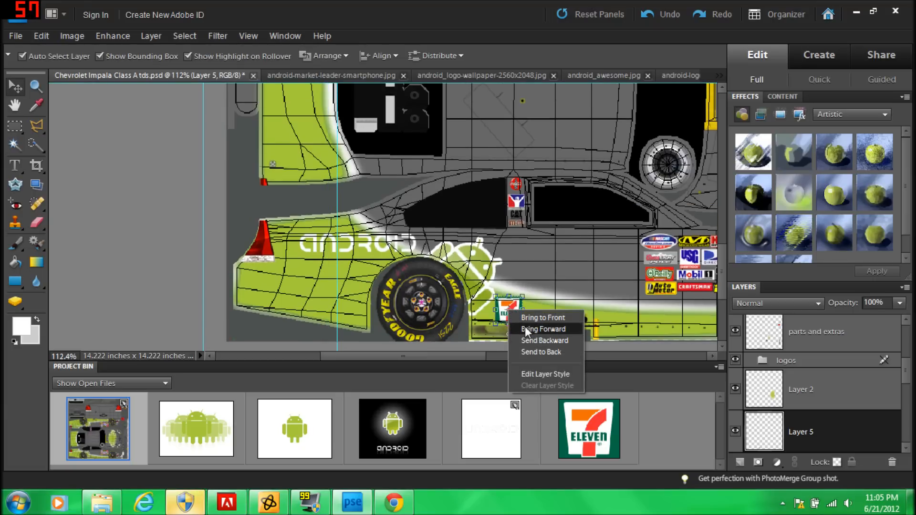
pyautogui.click(514, 304)
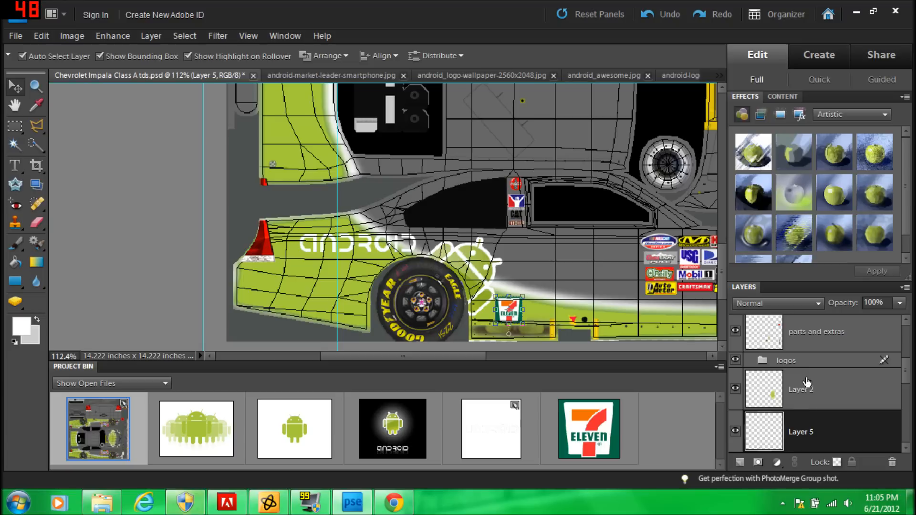
pyautogui.rightClick(811, 431)
pyautogui.click(837, 227)
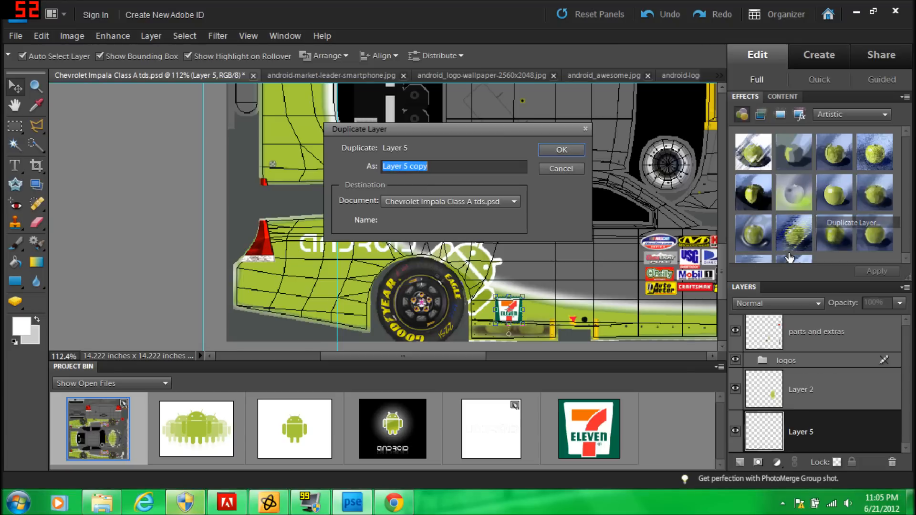
pyautogui.click(561, 149)
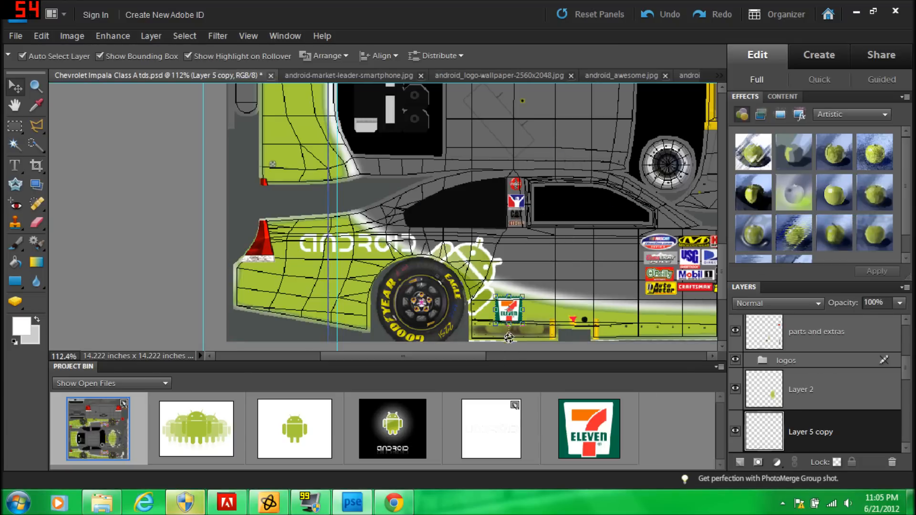
# Rotate the Layer 5 copy logo to about -175.8 degrees and move it up onto the roof area.
pyautogui.click(522, 327)
pyautogui.moveTo(522, 327); pyautogui.dragTo(503, 135)
pyautogui.scroll(8, 518, 184)
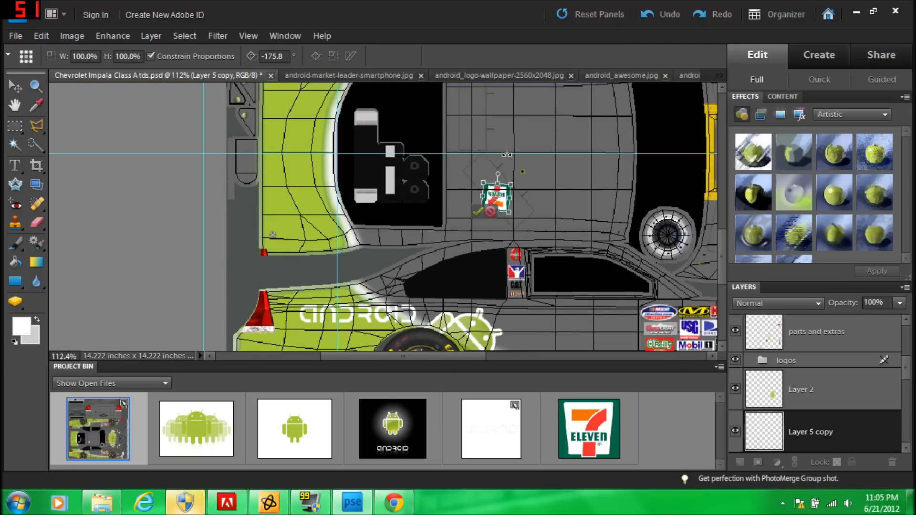
# Place the 7-Eleven copy on the upper car side beside the rear wheel, rotated to 179.6 degrees with 96.2% height.
pyautogui.scroll(1, 518, 184)
pyautogui.moveTo(505, 350); pyautogui.dragTo(499, 108)
pyautogui.scroll(4, 500, 209)
pyautogui.moveTo(495, 224); pyautogui.dragTo(514, 154)
pyautogui.scroll(-2, 518, 163)
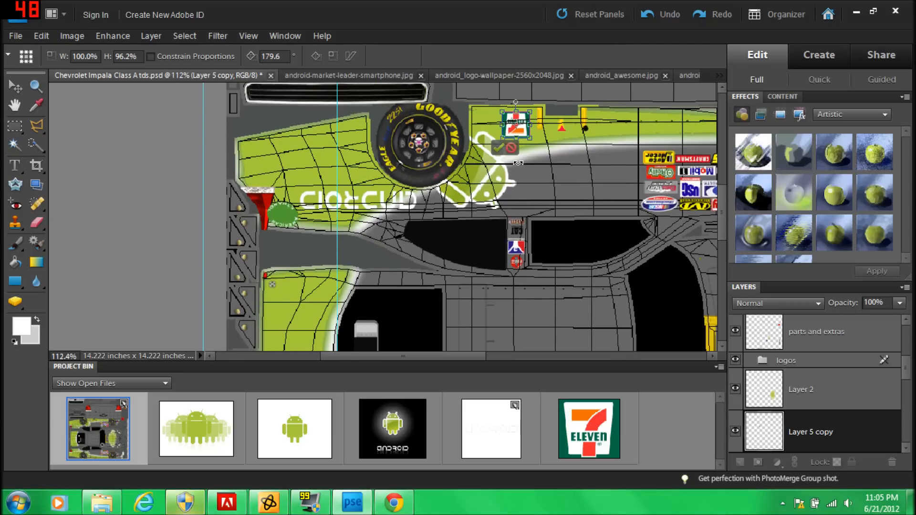
pyautogui.click(499, 151)
# Examine the whole template to check the logo placement on both car sides and the space left for sponsors.
pyautogui.scroll(-5, 539, 168)
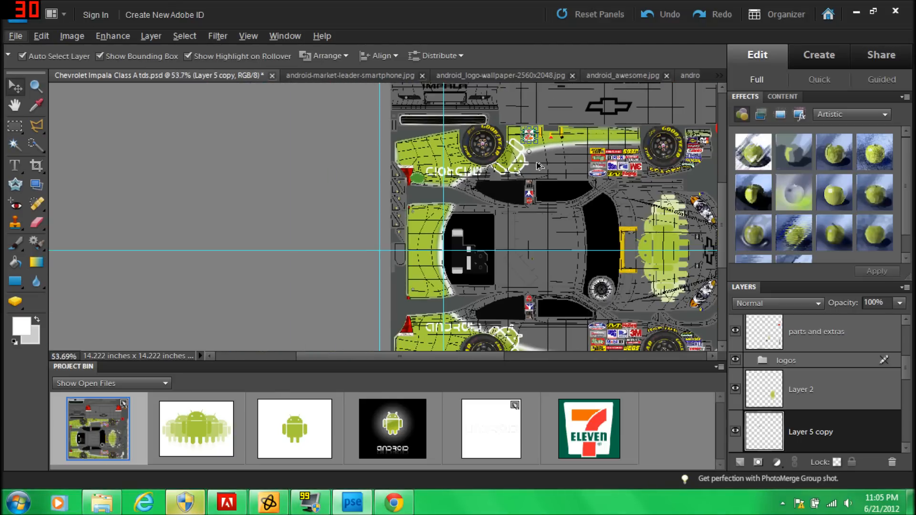
pyautogui.scroll(-1, 539, 167)
pyautogui.scroll(10, 531, 167)
pyautogui.scroll(4, 495, 216)
pyautogui.scroll(-3, 496, 216)
pyautogui.scroll(3, 491, 232)
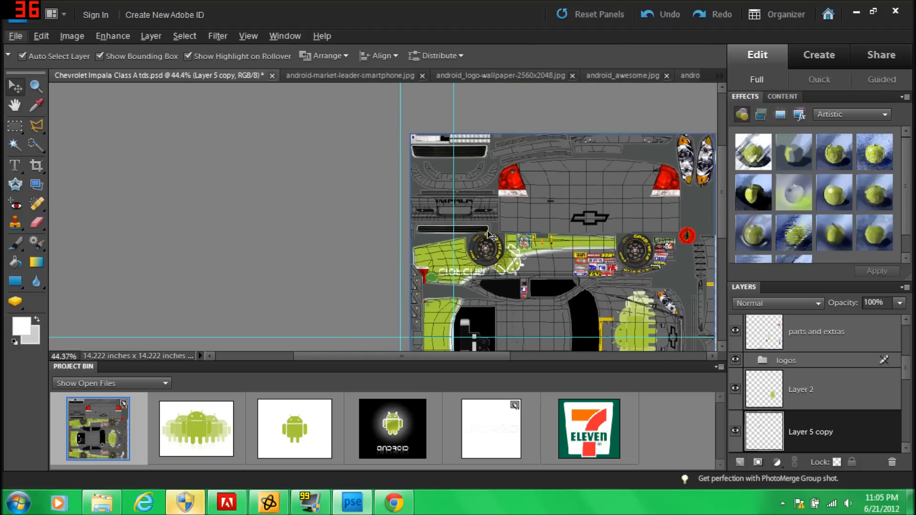
pyautogui.scroll(3, 494, 232)
pyautogui.scroll(-3, 493, 233)
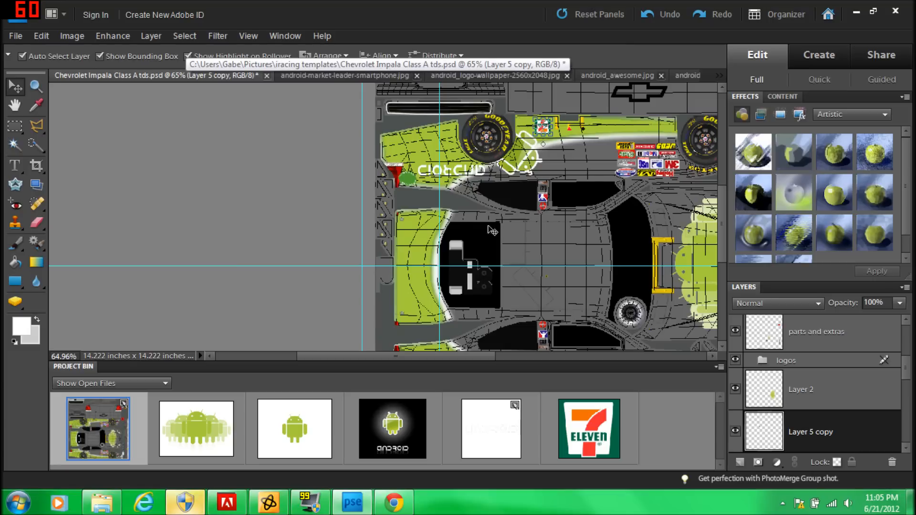
pyautogui.scroll(-1, 534, 170)
pyautogui.scroll(1, 529, 214)
pyautogui.scroll(-1, 528, 215)
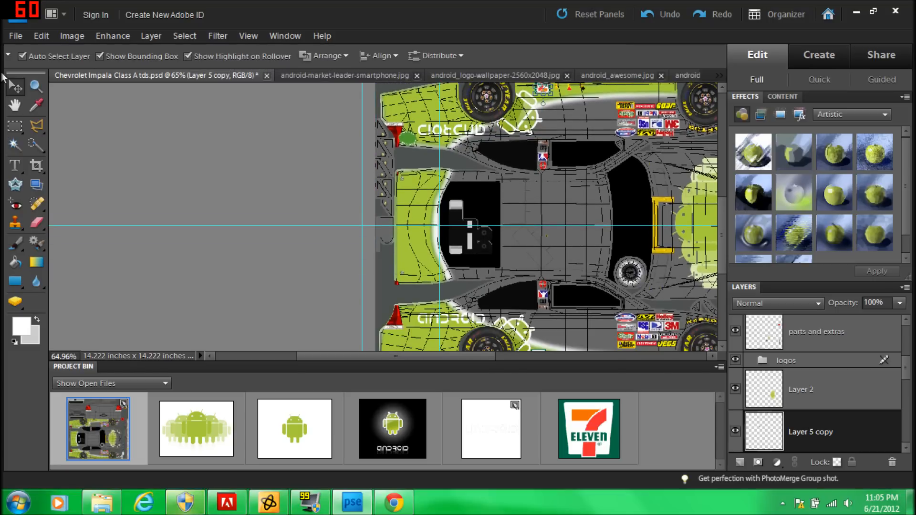
# Open the diet_mtn_dew_preview image from the 00_iracing sponcers folder.
pyautogui.click(18, 34)
pyautogui.click(84, 62)
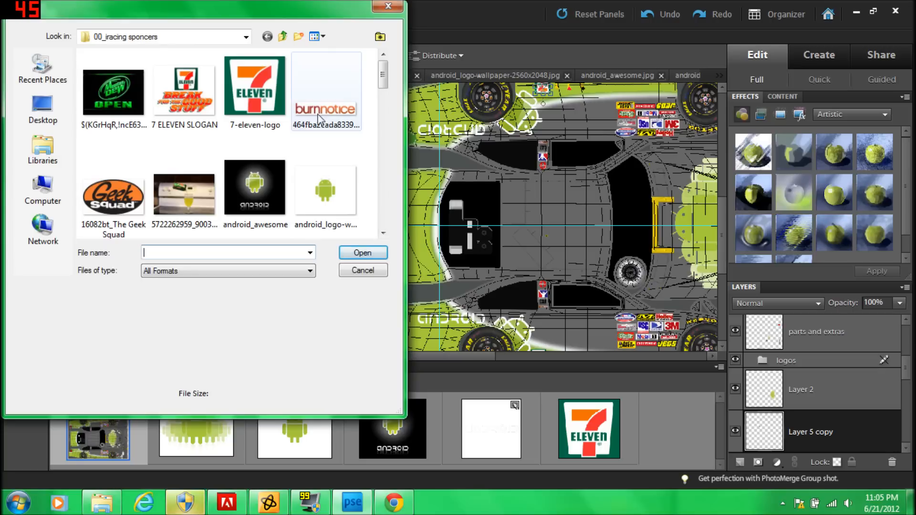
pyautogui.moveTo(382, 76); pyautogui.dragTo(383, 151)
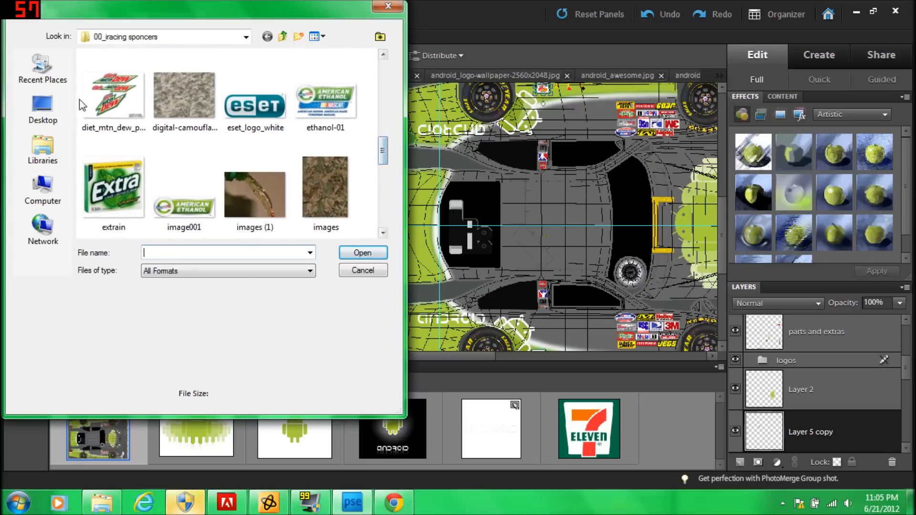
pyautogui.click(114, 95)
pyautogui.click(362, 254)
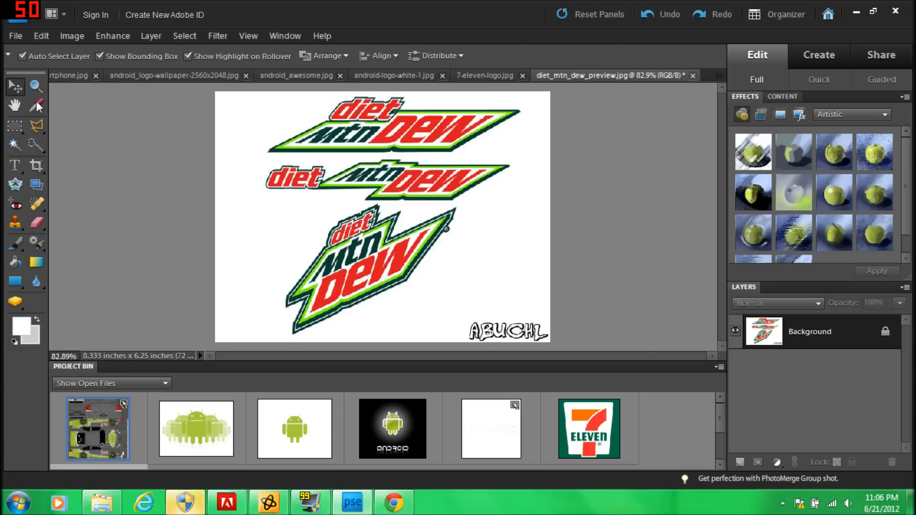
# Select the uppermost Diet Mtn Dew logo with a rectangular marquee and paste a copy into the Chevrolet Impala template.
pyautogui.click(19, 127)
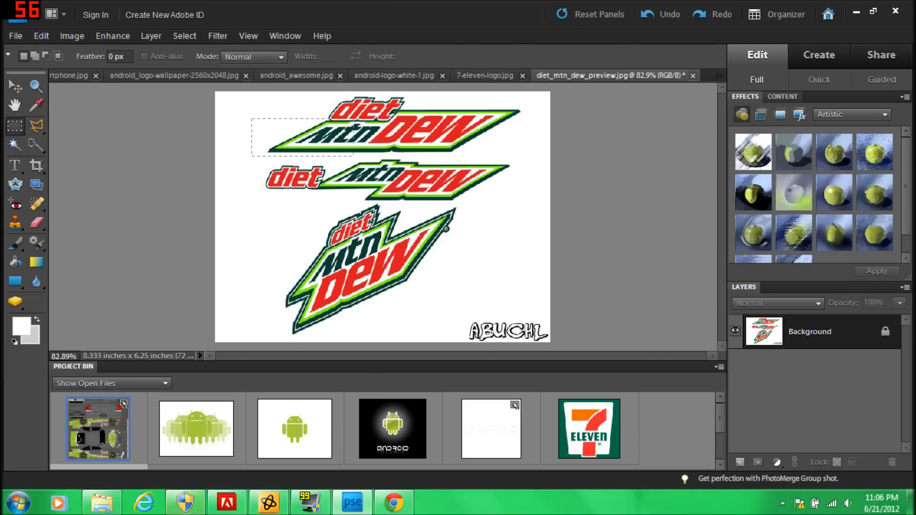
pyautogui.moveTo(529, 97); pyautogui.dragTo(538, 94)
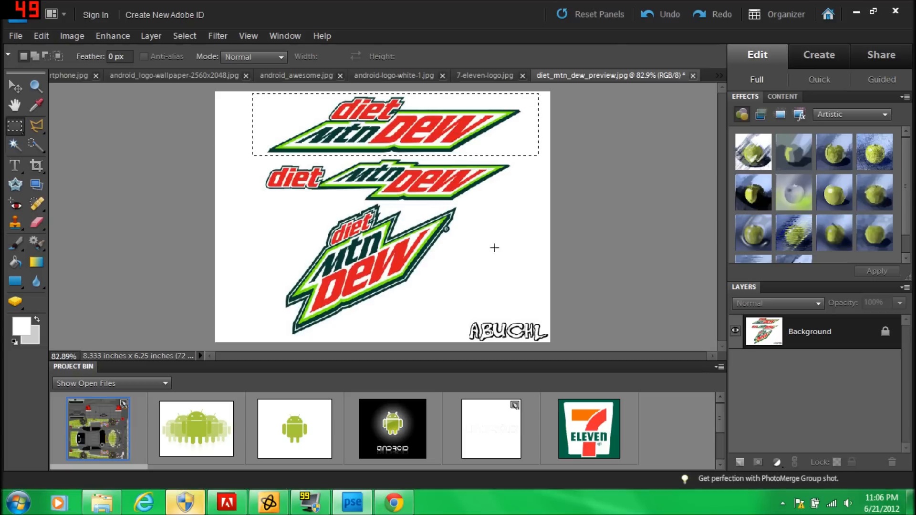
pyautogui.click(118, 441)
pyautogui.hotkey('ctrl', 'v')
pyautogui.scroll(2, 445, 287)
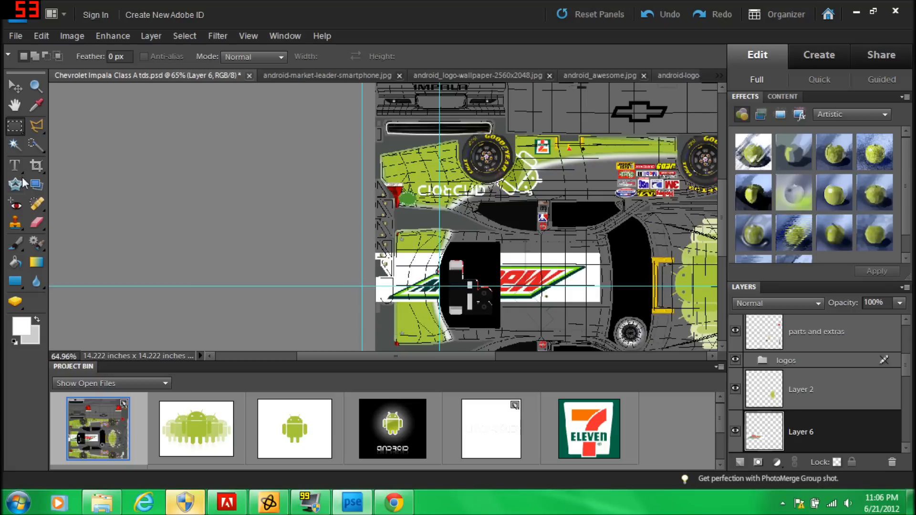
# Remove the white background around the pasted Diet Mtn Dew logo with the Magic Wand and clear the selection.
pyautogui.click(14, 144)
pyautogui.click(589, 289)
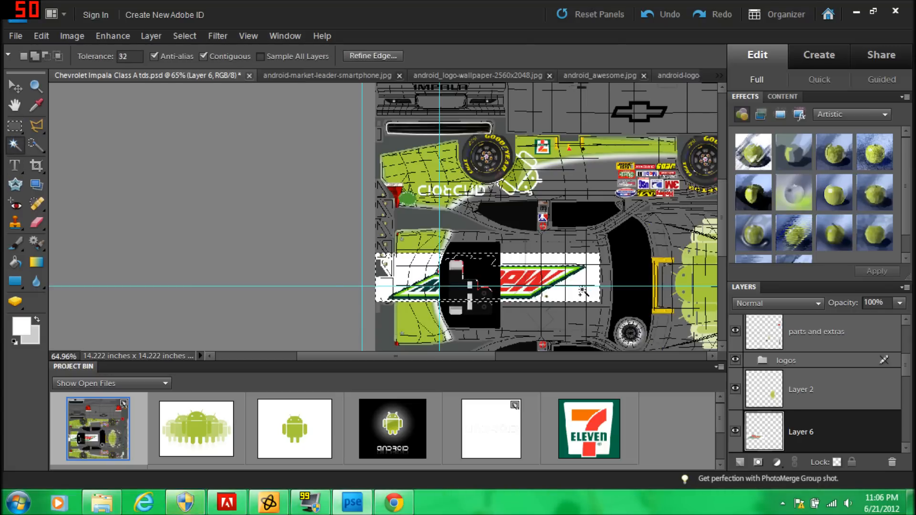
pyautogui.press('Delete')
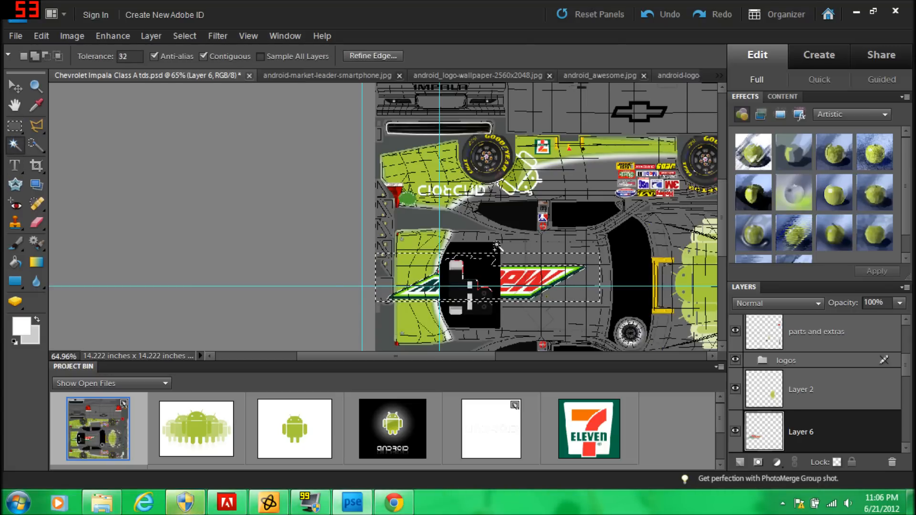
pyautogui.click(198, 36)
pyautogui.click(201, 62)
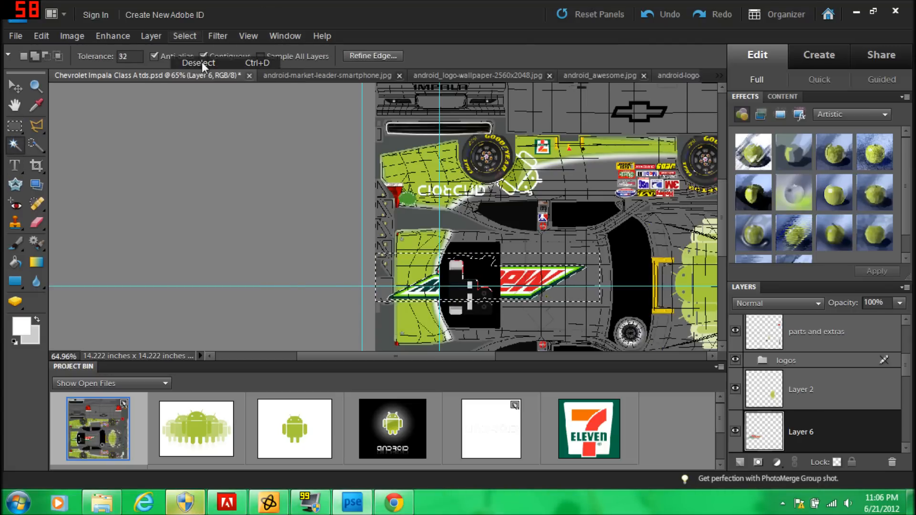
# Shrink the pasted Diet Mtn Dew logo and place it behind the rear wheel on the lower car side, below the Android lettering.
pyautogui.click(15, 86)
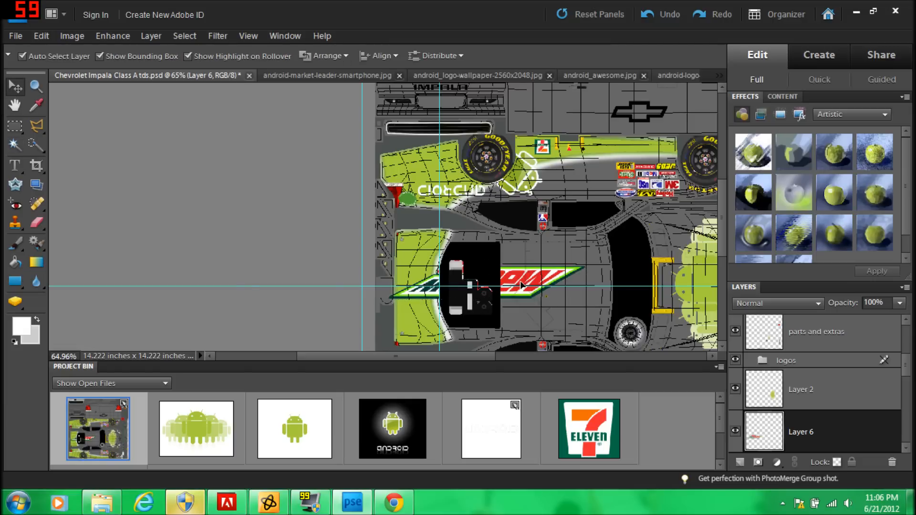
pyautogui.scroll(-5, 521, 284)
pyautogui.moveTo(568, 187); pyautogui.dragTo(471, 272)
pyautogui.click(554, 234)
pyautogui.moveTo(554, 235); pyautogui.dragTo(420, 277)
pyautogui.click(429, 296)
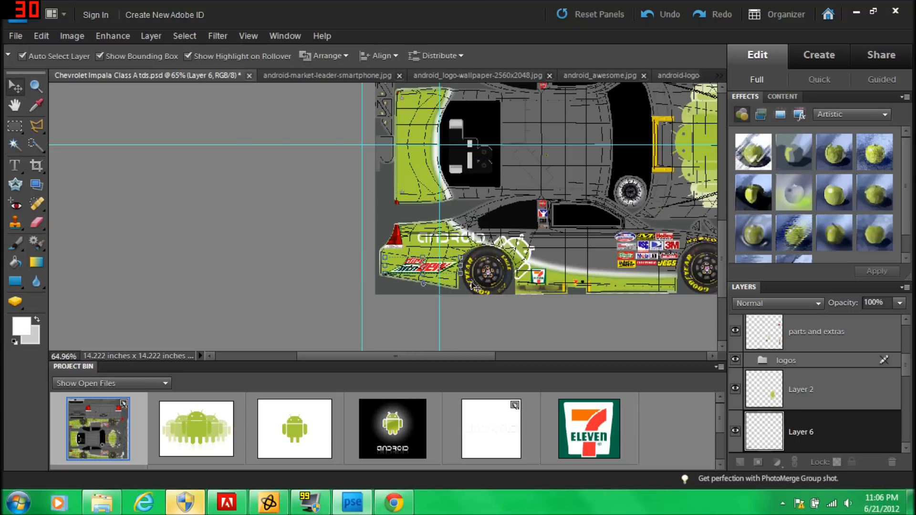
pyautogui.scroll(1, 525, 252)
# Duplicate the Diet Mtn Dew logo layer within the Chevrolet Impala template, keeping the suggested layer name.
pyautogui.rightClick(427, 283)
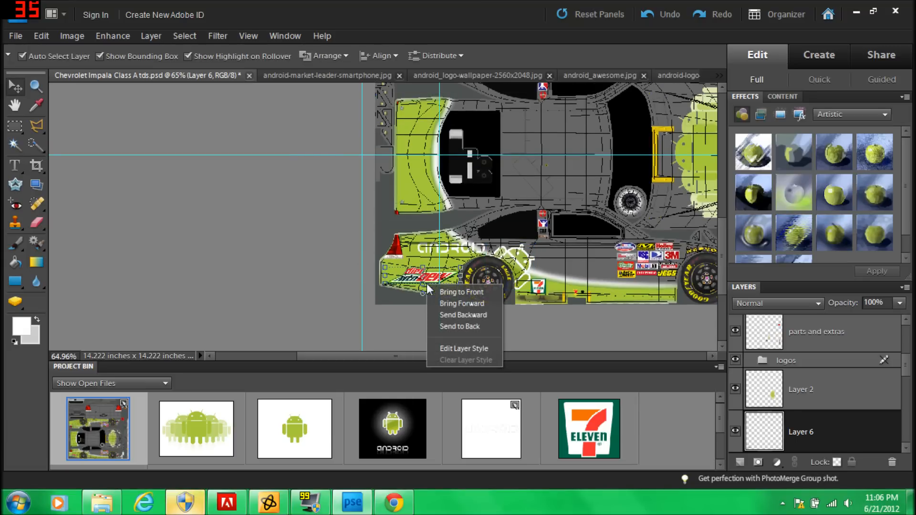
pyautogui.click(806, 432)
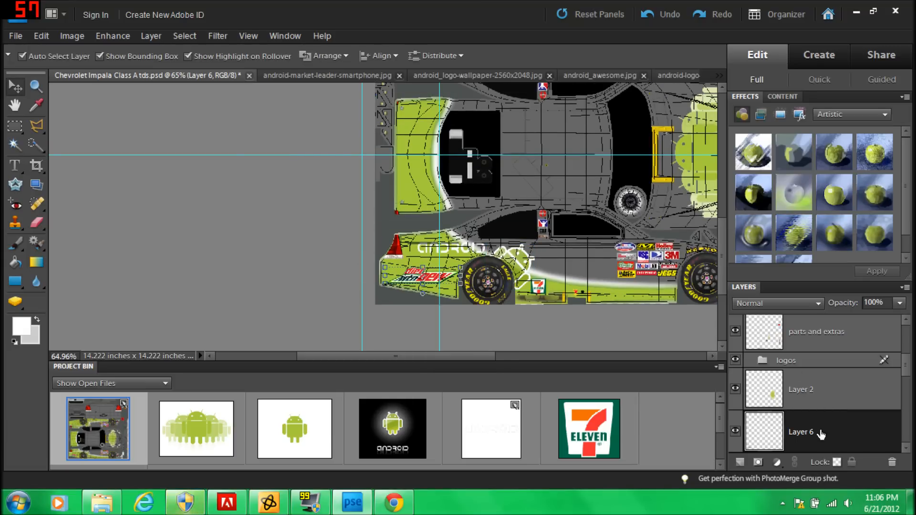
pyautogui.rightClick(821, 431)
pyautogui.click(844, 219)
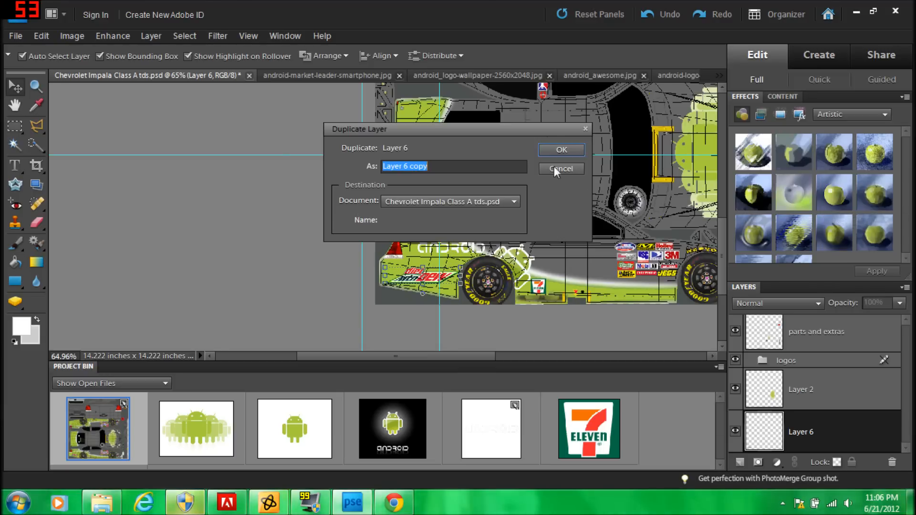
pyautogui.click(561, 150)
pyautogui.scroll(1, 550, 193)
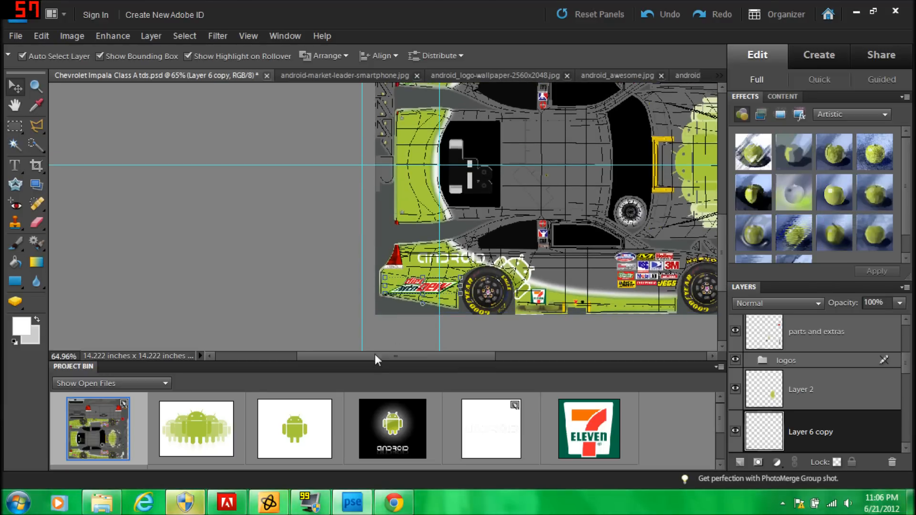
# Move the duplicated Diet Mtn Dew logo behind the rear wheel on the upper car side and rotate it to 179.2 degrees.
pyautogui.scroll(5, 376, 353)
pyautogui.scroll(-4, 398, 314)
pyautogui.moveTo(423, 312); pyautogui.dragTo(443, 131)
pyautogui.scroll(11, 467, 190)
pyautogui.scroll(2, 468, 190)
pyautogui.moveTo(434, 260); pyautogui.dragTo(425, 190)
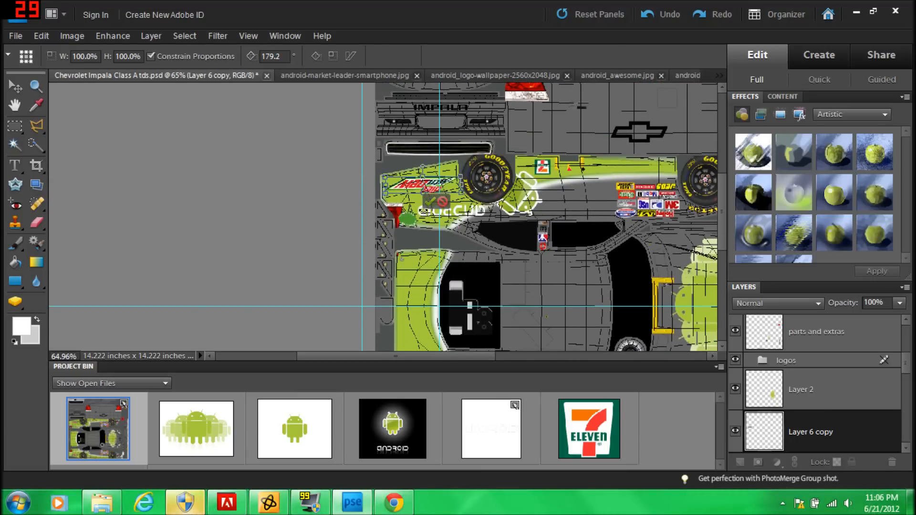
pyautogui.click(428, 202)
# Duplicate the upper side's Diet Mtn Dew logo layer and undo the accidental move of the Turn me off after painting group.
pyautogui.rightClick(806, 422)
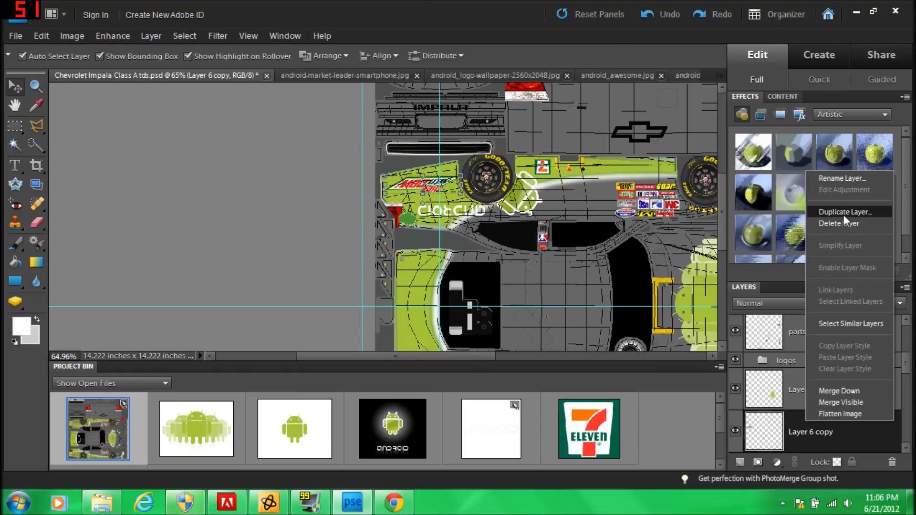
pyautogui.click(843, 214)
pyautogui.click(544, 147)
pyautogui.moveTo(432, 183)
pyautogui.mouseDown()
pyautogui.moveTo(431, 192)
pyautogui.moveTo(436, 184)
pyautogui.mouseUp()
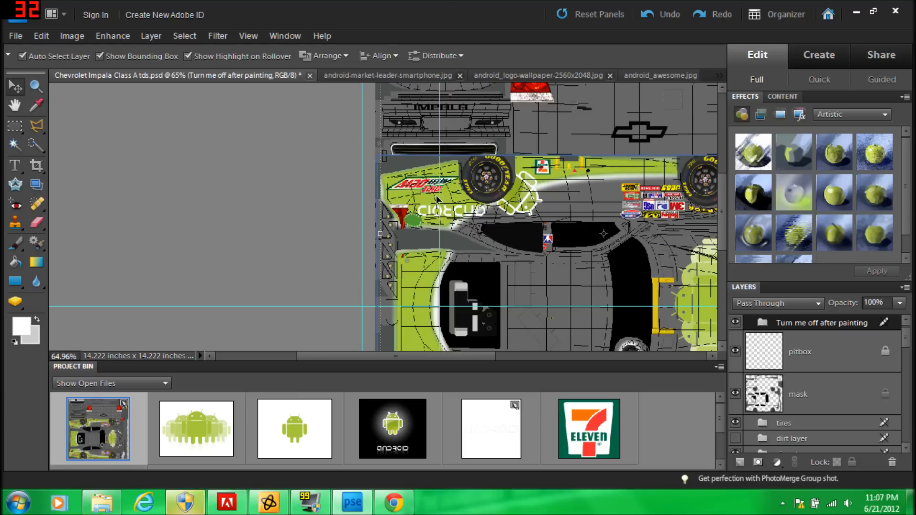
pyautogui.hotkey('ctrl', 'z')
# Place the new Diet Mtn Dew copy on the green rear deck, rotated -89.5 degrees and scaled to 108.8% width and 113.6% height.
pyautogui.moveTo(432, 181); pyautogui.dragTo(432, 293)
pyautogui.scroll(-10, 428, 281)
pyautogui.moveTo(419, 207)
pyautogui.mouseDown()
pyautogui.moveTo(452, 189)
pyautogui.moveTo(432, 186)
pyautogui.moveTo(419, 201)
pyautogui.mouseUp()
pyautogui.moveTo(409, 155); pyautogui.dragTo(405, 152)
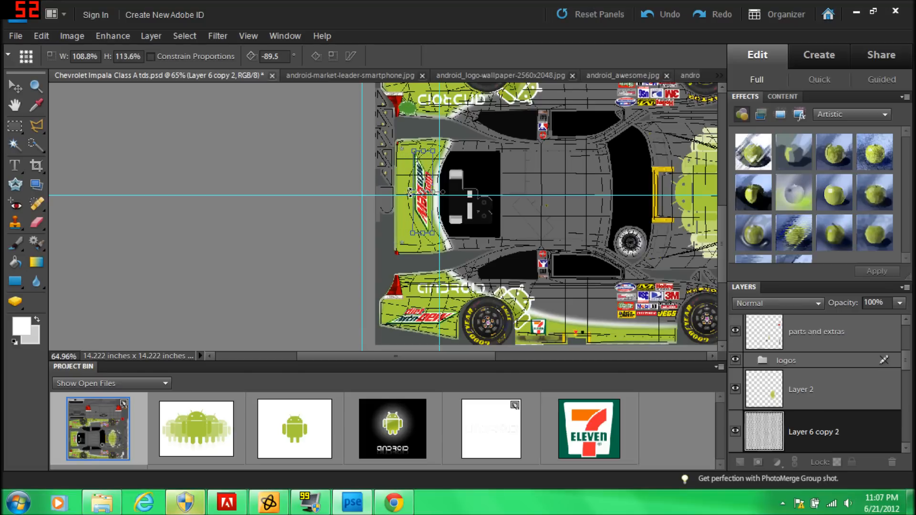
pyautogui.click(402, 241)
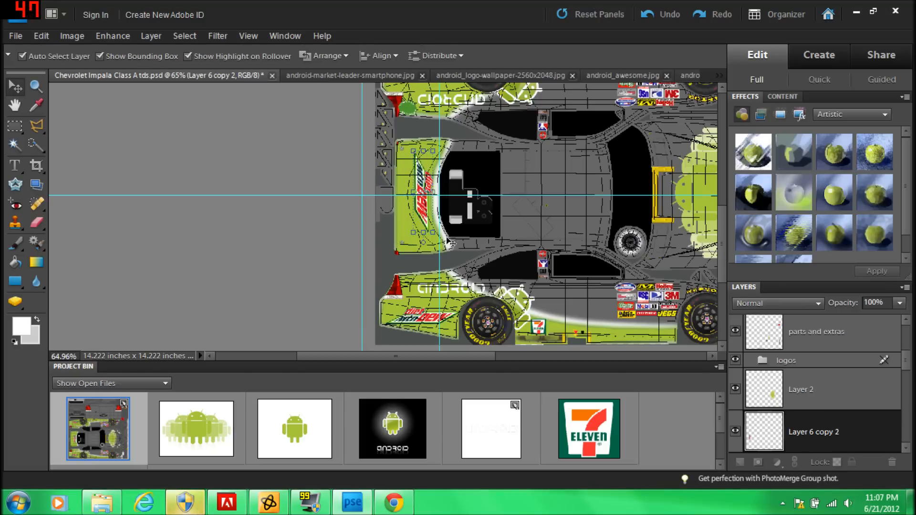
pyautogui.scroll(-3, 559, 198)
pyautogui.scroll(4, 595, 231)
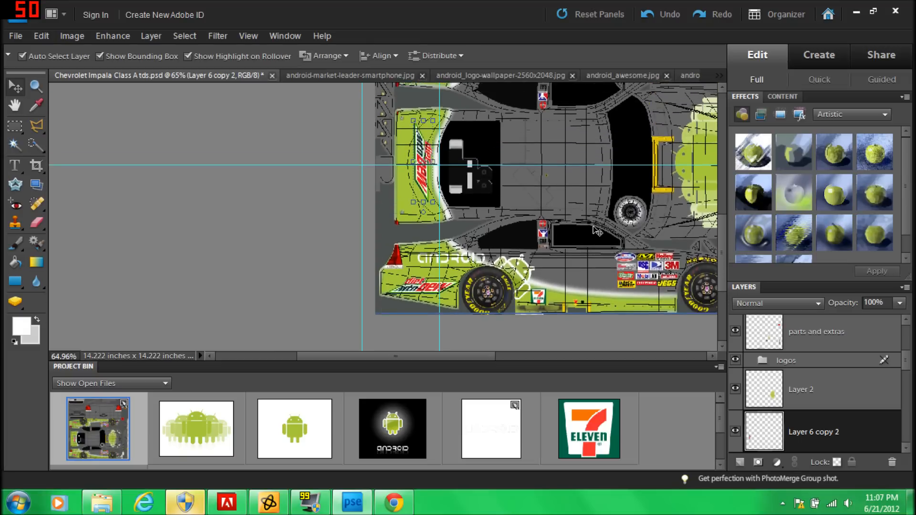
pyautogui.scroll(1, 601, 237)
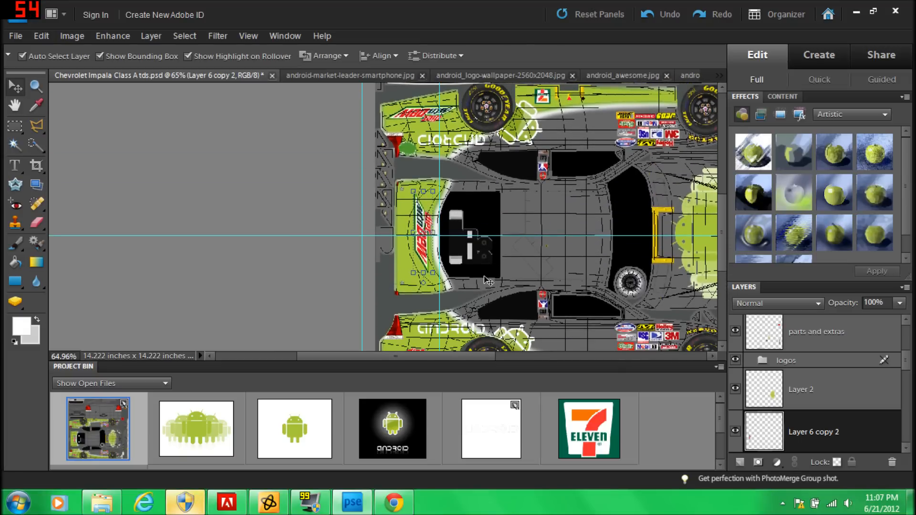
pyautogui.click(853, 12)
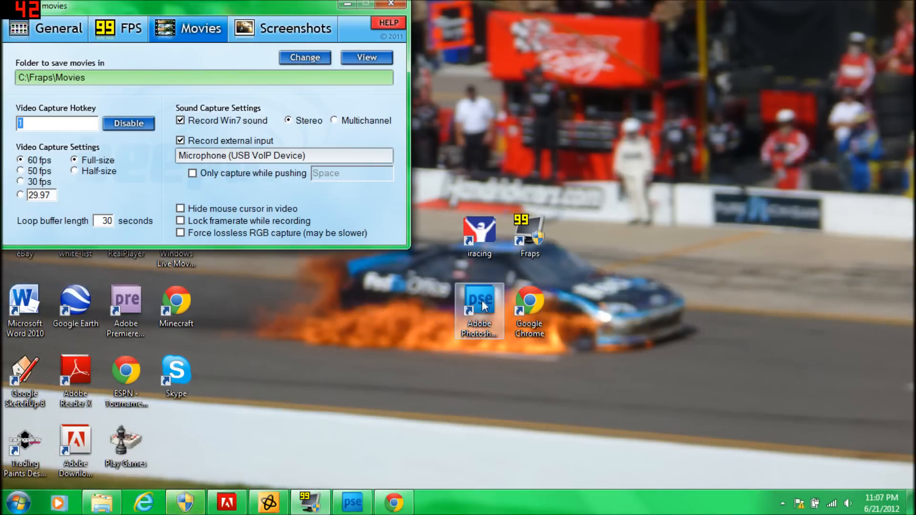
pyautogui.click(352, 502)
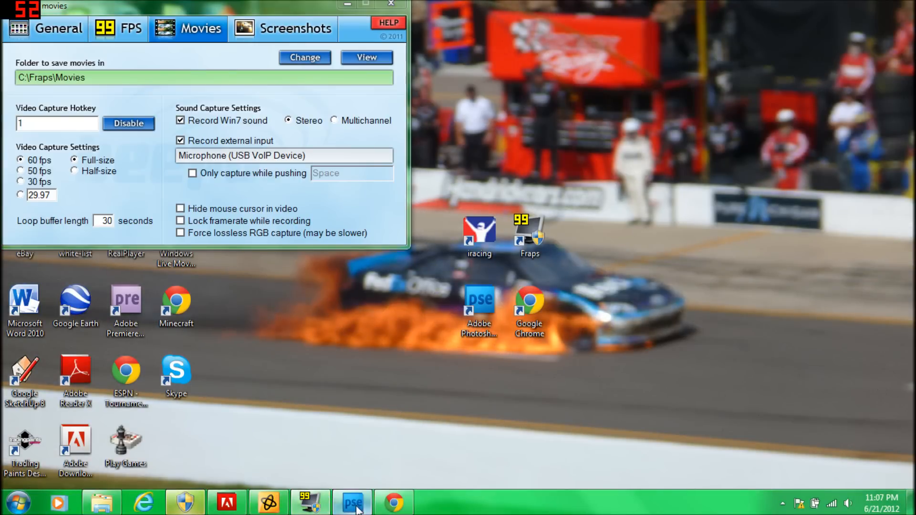
# Examine the car sides, roof, hood and the rear panel between the tail lights for space for more artwork.
pyautogui.scroll(3, 536, 241)
pyautogui.scroll(-3, 531, 237)
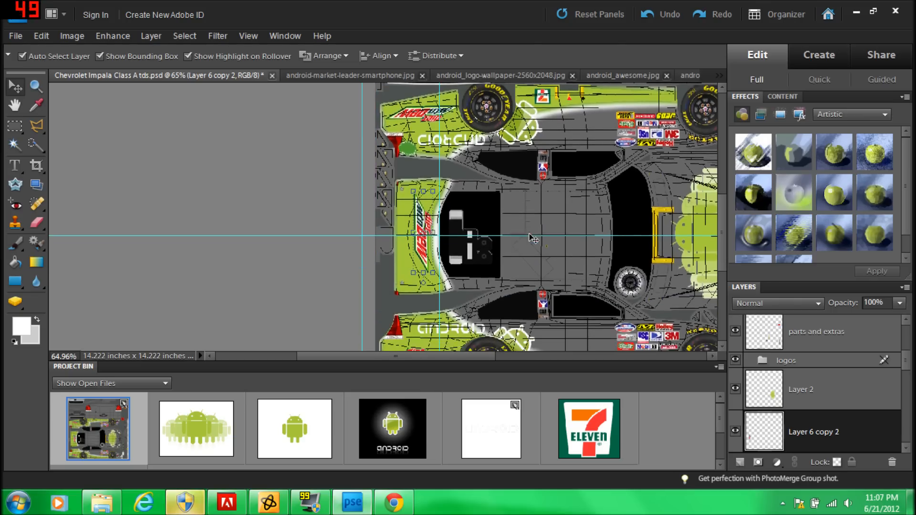
pyautogui.keyDown('alt'); pyautogui.scroll(-2, 544, 200); pyautogui.keyUp('alt')
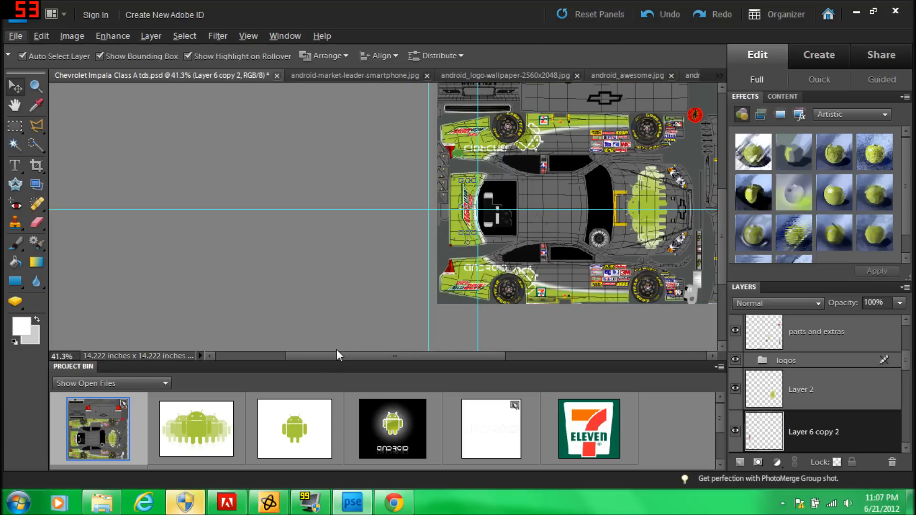
pyautogui.scroll(3, 364, 233)
pyautogui.keyDown('alt'); pyautogui.scroll(-3, 365, 233); pyautogui.keyUp('alt')
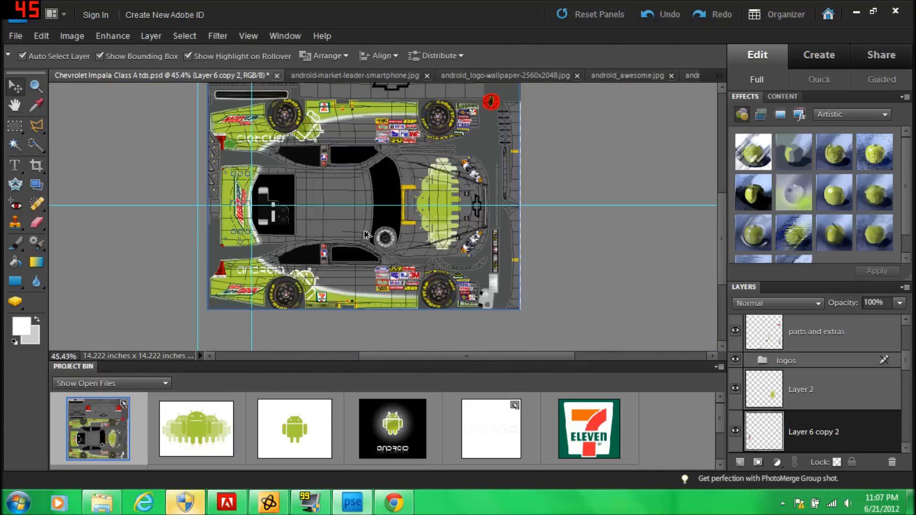
pyautogui.scroll(5, 357, 252)
pyautogui.scroll(-4, 349, 271)
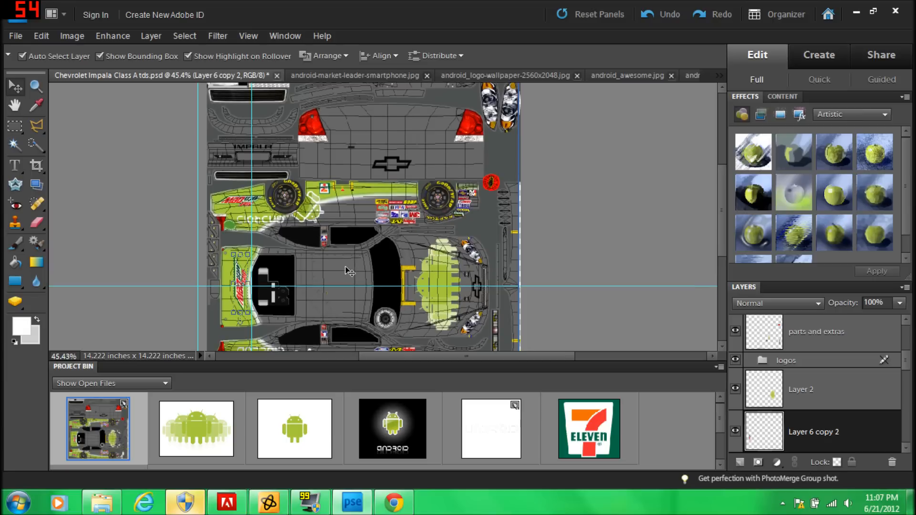
pyautogui.scroll(3, 345, 266)
pyautogui.scroll(4, 346, 261)
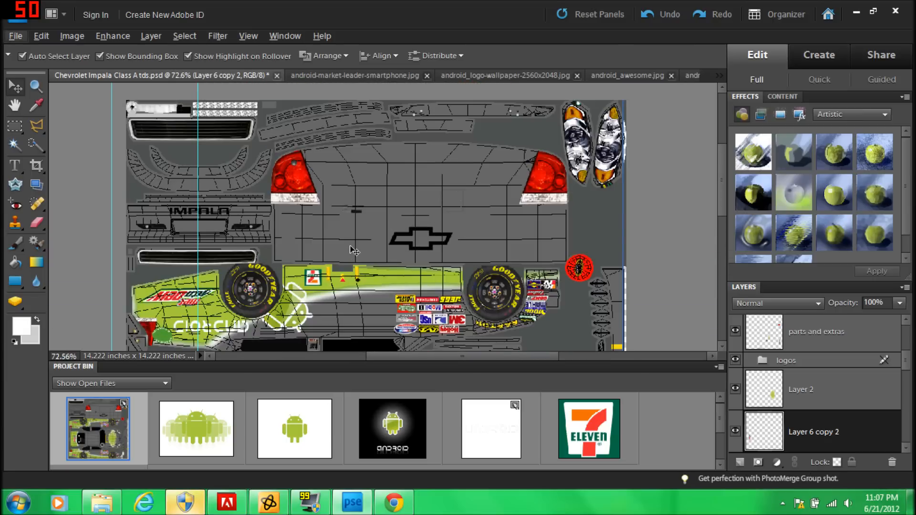
pyautogui.scroll(-3, 360, 256)
pyautogui.keyDown('alt'); pyautogui.scroll(-1, 363, 256); pyautogui.keyUp('alt')
pyautogui.scroll(-5, 364, 256)
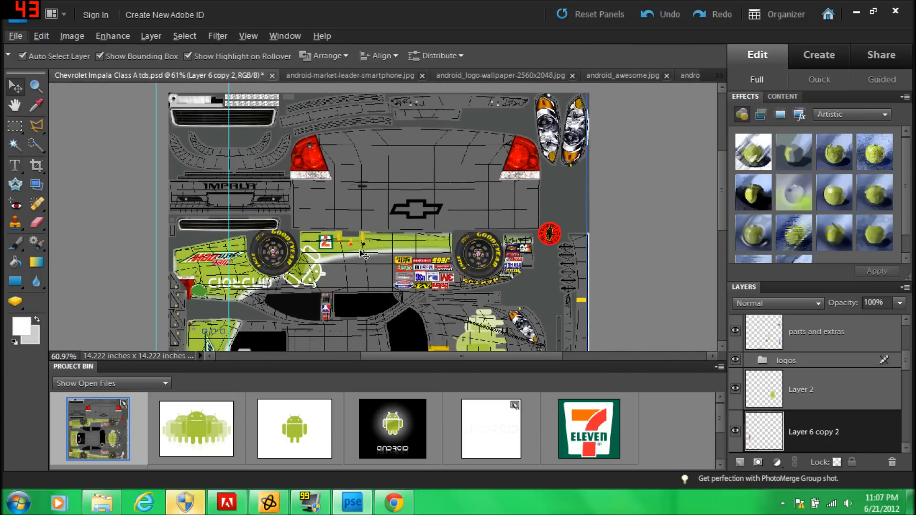
pyautogui.scroll(6, 365, 257)
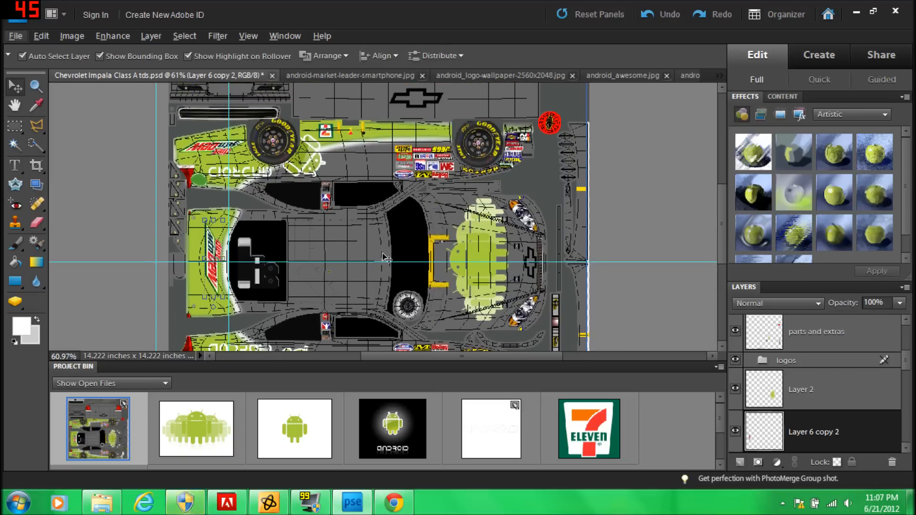
pyautogui.keyDown('alt'); pyautogui.scroll(2, 382, 246); pyautogui.keyUp('alt')
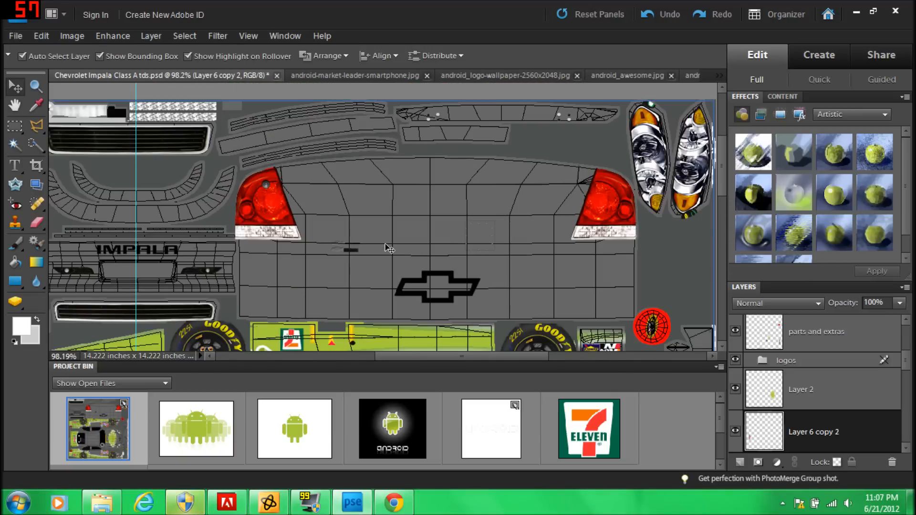
pyautogui.scroll(1, 370, 253)
pyautogui.scroll(-9, 369, 253)
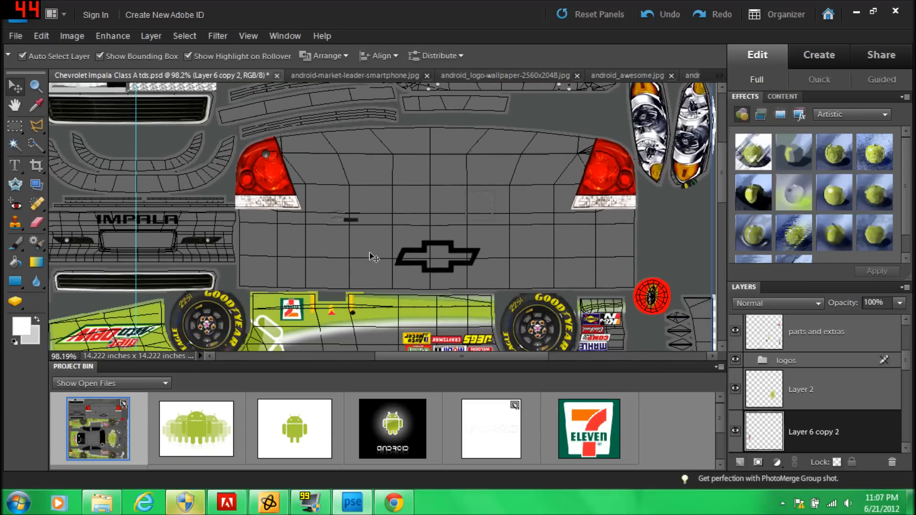
pyautogui.scroll(7, 508, 237)
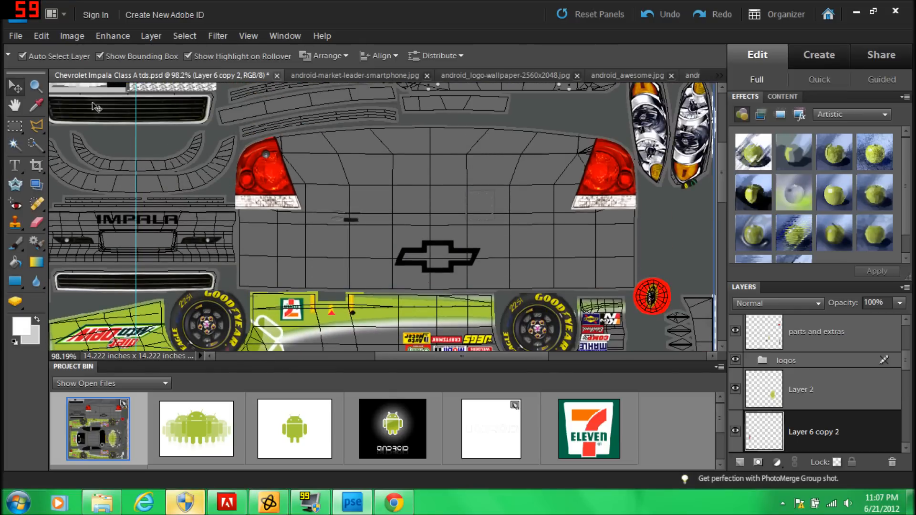
# Open the asus-p320-android image from the 00_iracing sponcers folder.
pyautogui.click(9, 34)
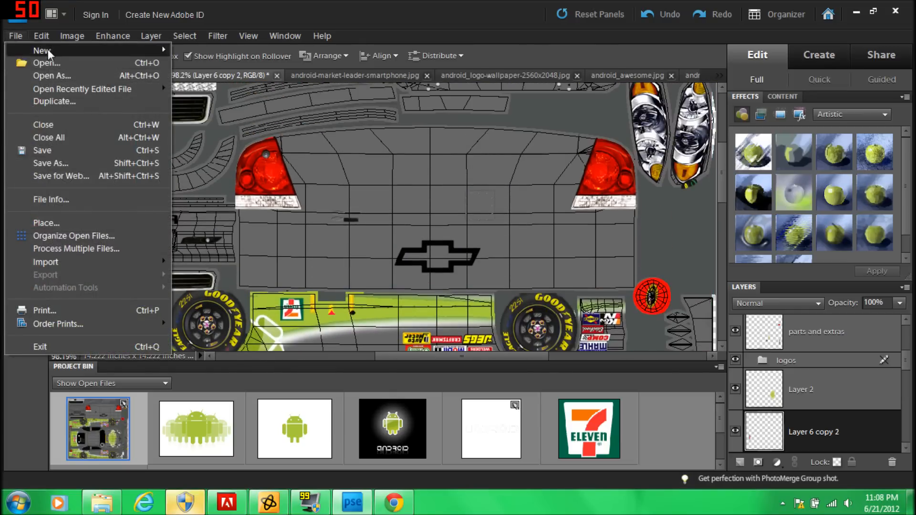
pyautogui.click(71, 62)
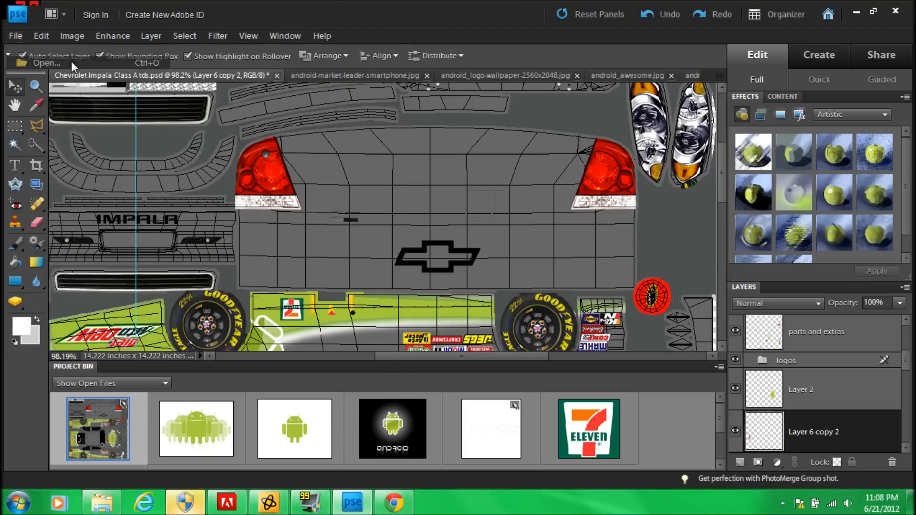
pyautogui.moveTo(381, 85); pyautogui.dragTo(382, 129)
pyautogui.click(123, 118)
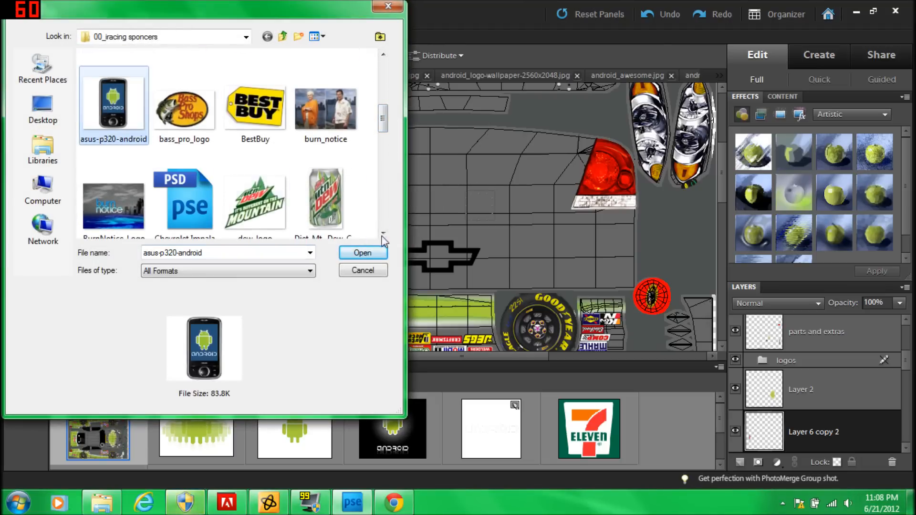
pyautogui.click(362, 252)
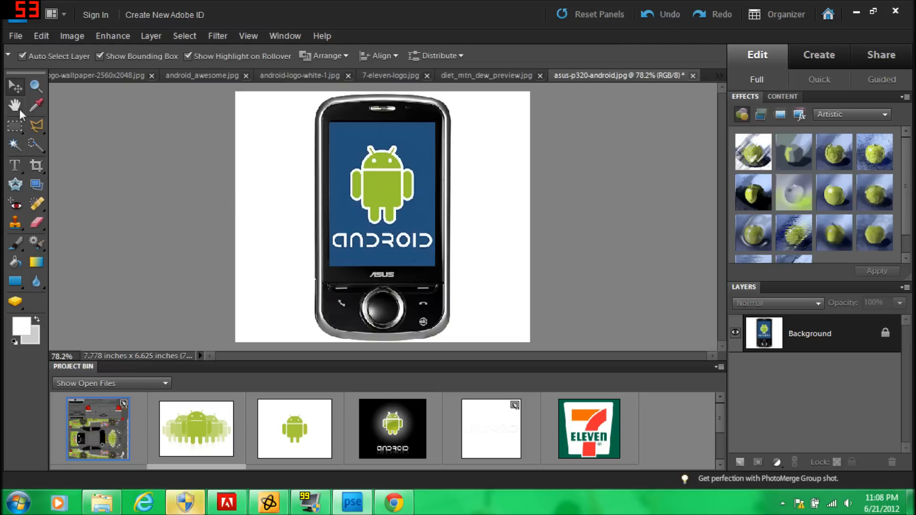
# Select the entire Asus Android phone image with a rectangular marquee and paste a copy into the Chevrolet Impala template.
pyautogui.click(11, 127)
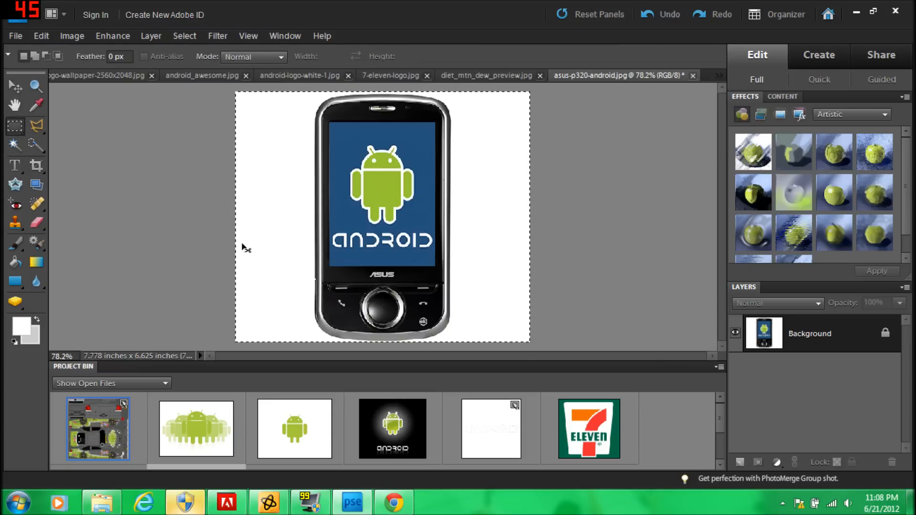
pyautogui.doubleClick(106, 429)
pyautogui.hotkey('ctrl', 'v')
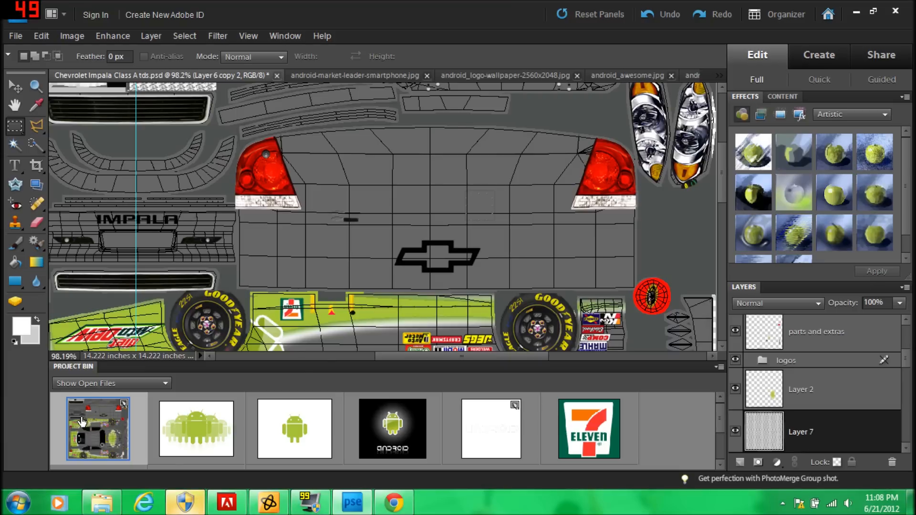
# Remove the white background around the pasted phone with the Magic Wand and clear the selection.
pyautogui.click(18, 148)
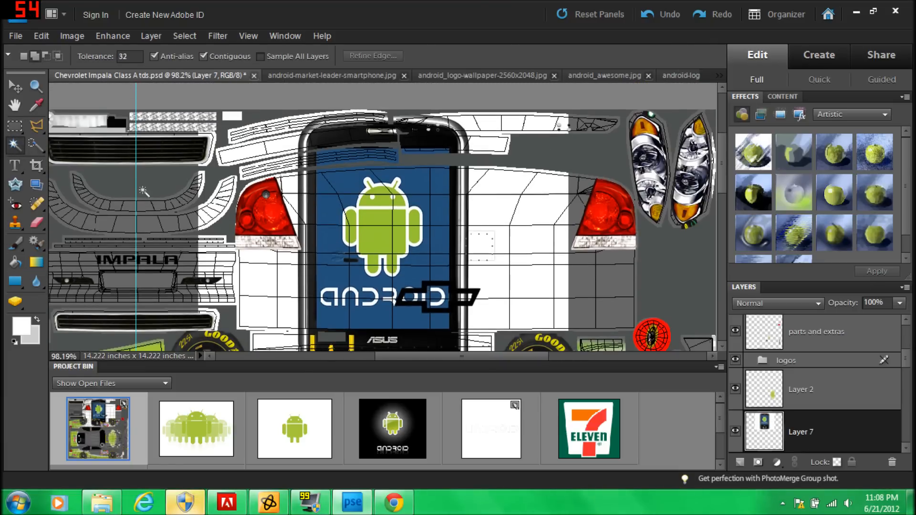
pyautogui.click(477, 243)
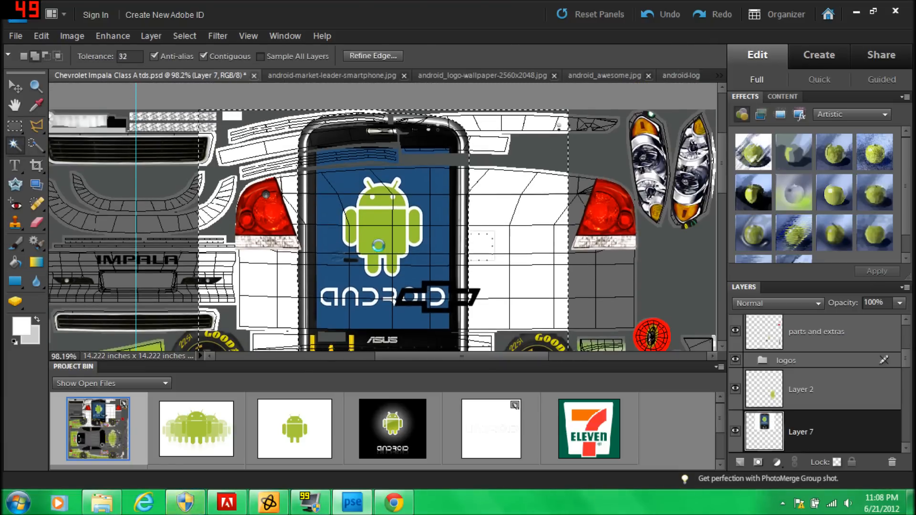
pyautogui.press('Delete')
pyautogui.scroll(1, 377, 245)
pyautogui.click(185, 35)
pyautogui.click(198, 59)
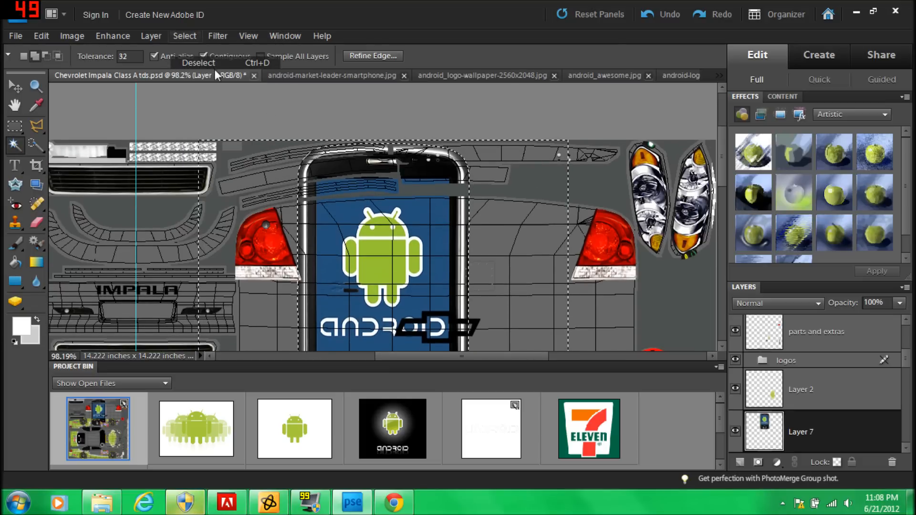
# Scale the Android phone down to 16.9% and place it on the rear panel beside the left tail light.
pyautogui.click(11, 91)
pyautogui.scroll(-6, 385, 276)
pyautogui.scroll(5, 437, 152)
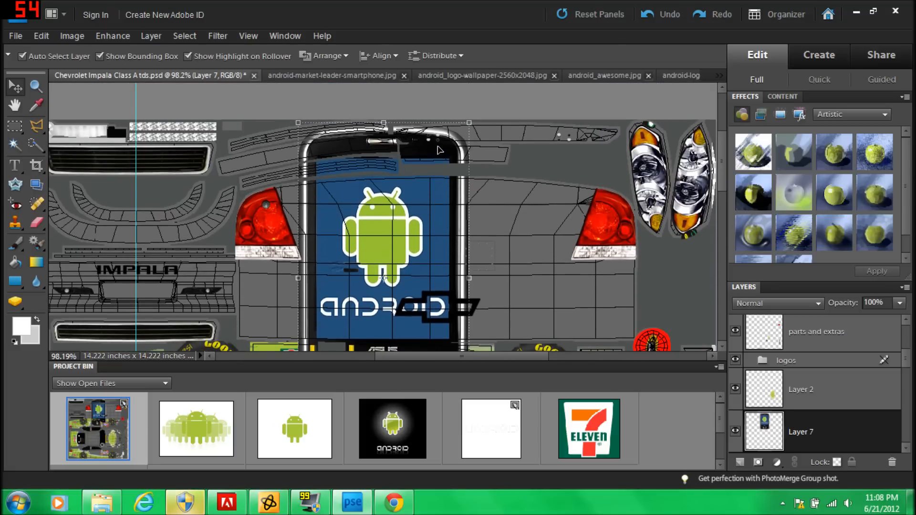
pyautogui.moveTo(468, 123); pyautogui.dragTo(346, 299)
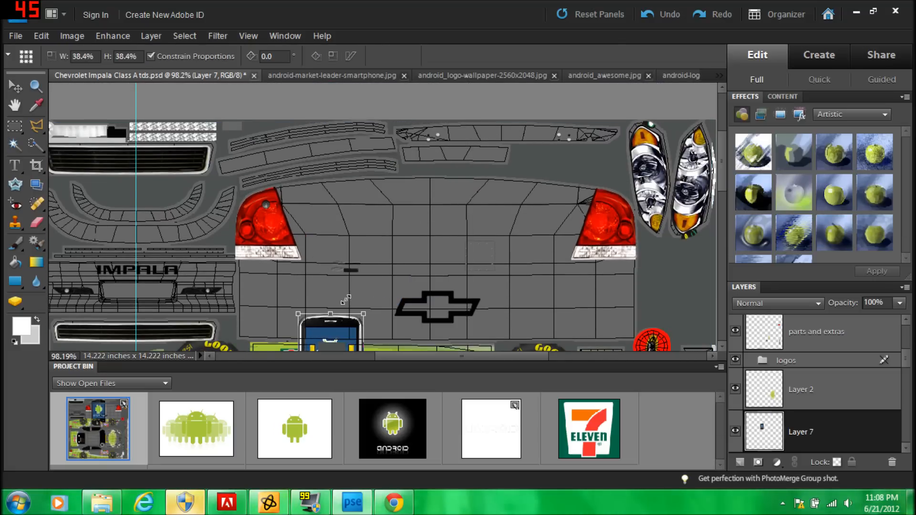
pyautogui.scroll(-3, 346, 299)
pyautogui.moveTo(363, 172); pyautogui.dragTo(354, 118)
pyautogui.scroll(2, 353, 118)
pyautogui.scroll(3, 353, 121)
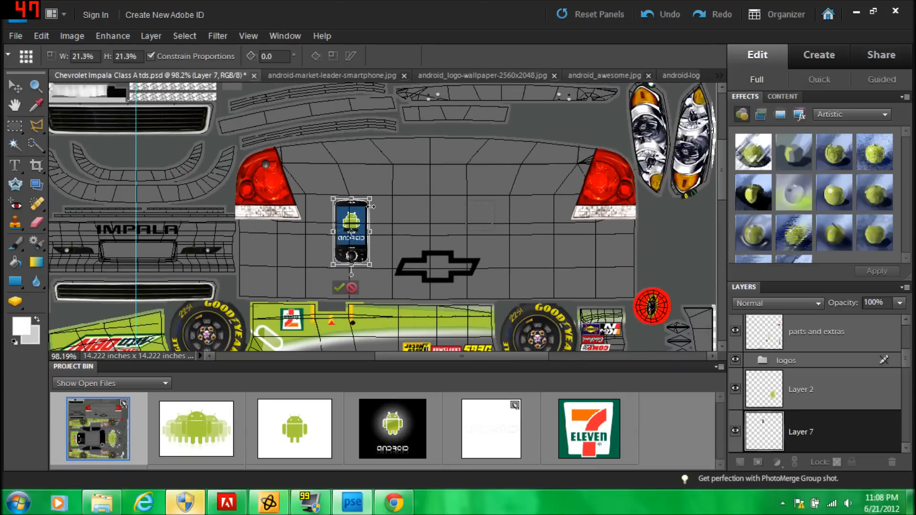
pyautogui.moveTo(370, 196); pyautogui.dragTo(333, 200)
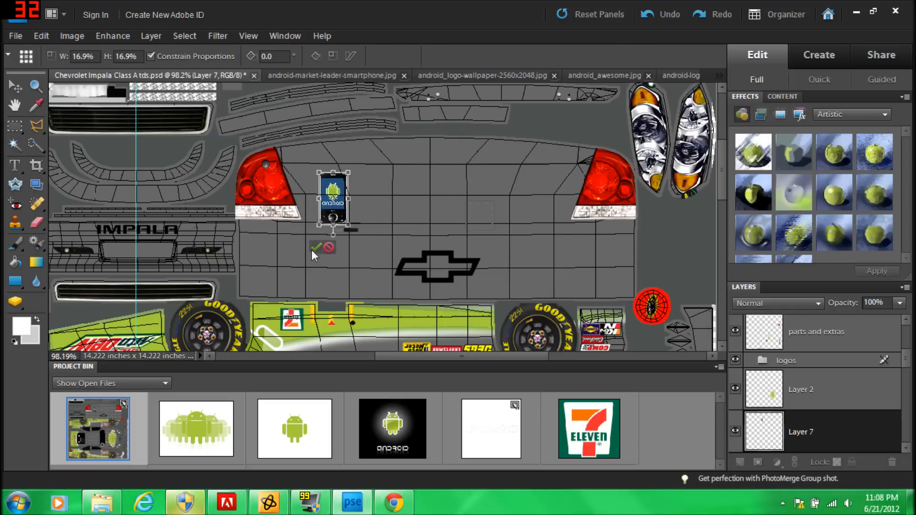
pyautogui.click(315, 247)
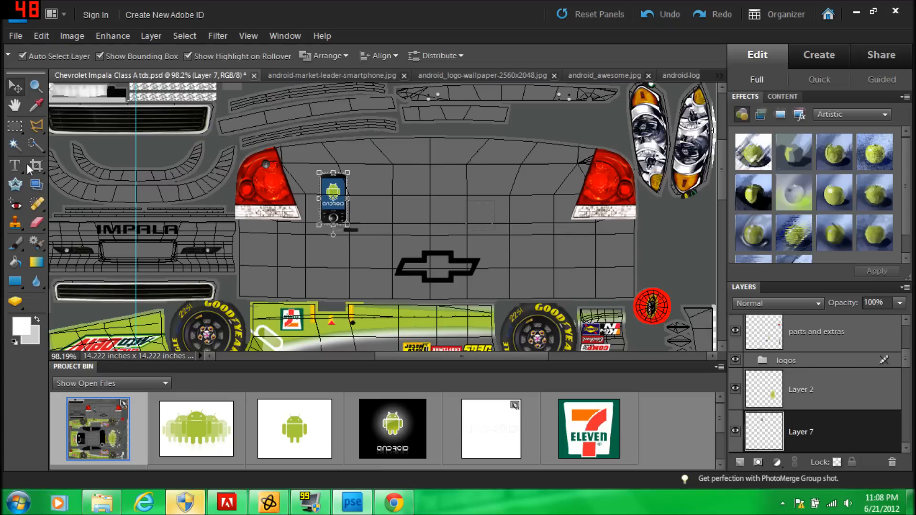
# Duplicate the white Android wordmark from the car's side and move the copy onto the rear panel between the tail lights.
pyautogui.scroll(-5, 234, 219)
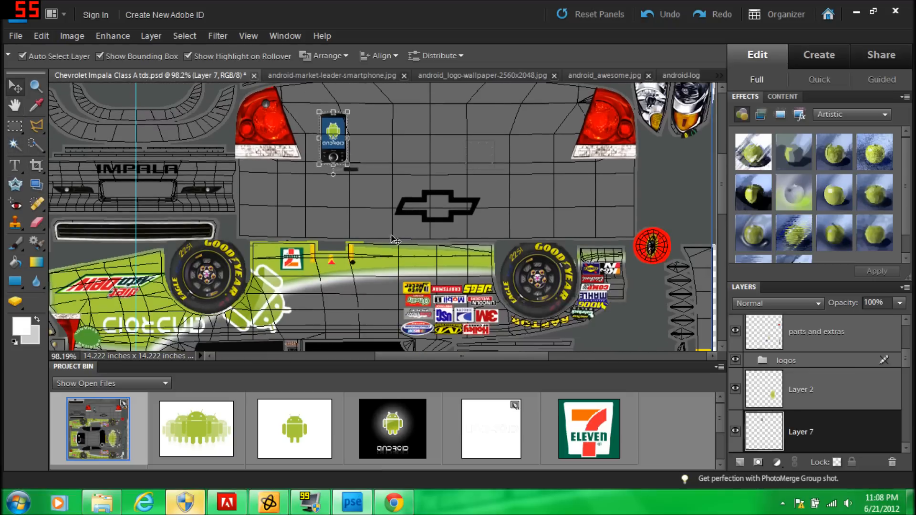
pyautogui.click(146, 257)
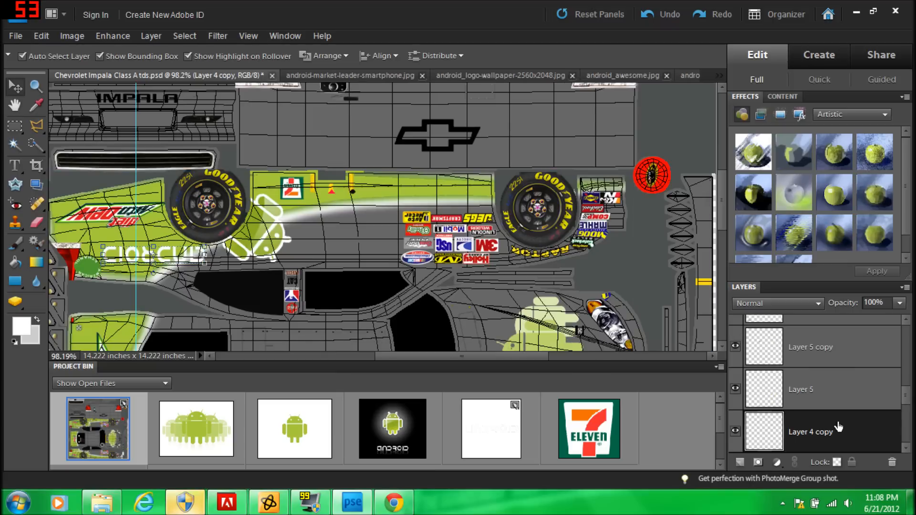
pyautogui.rightClick(854, 436)
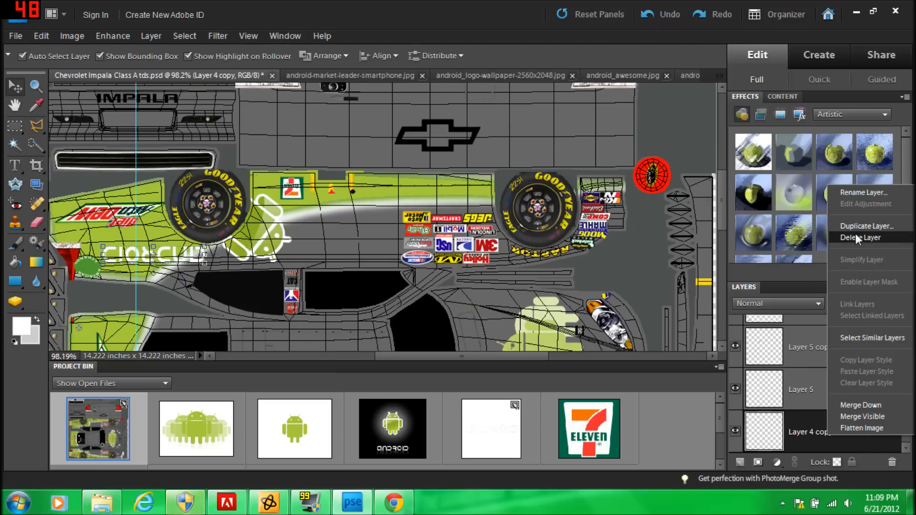
pyautogui.click(857, 228)
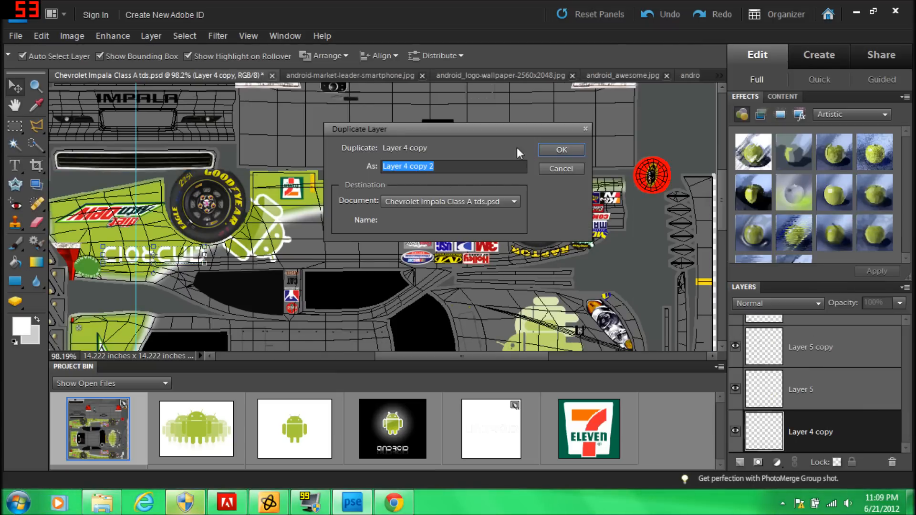
pyautogui.click(562, 151)
pyautogui.scroll(1, 230, 265)
pyautogui.moveTo(185, 310); pyautogui.dragTo(450, 123)
pyautogui.scroll(1, 424, 200)
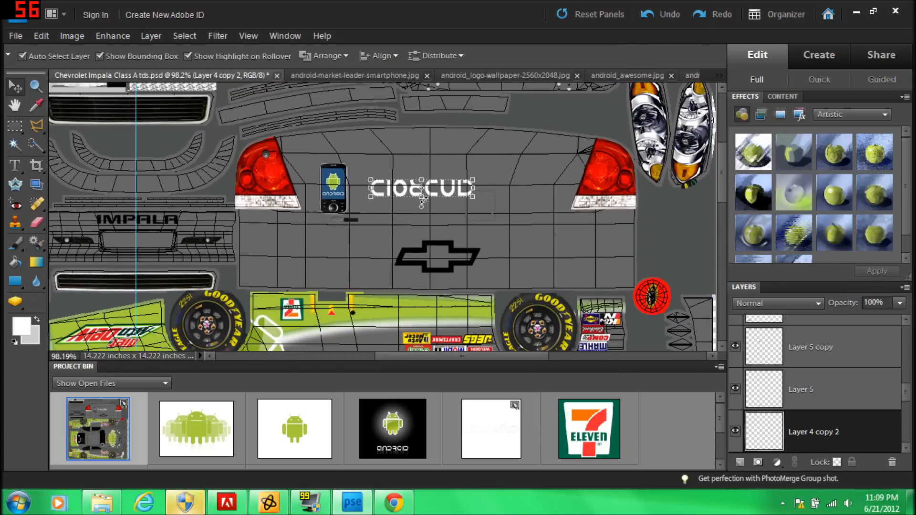
# Rotate the copied wordmark upright to 179.4° and enlarge it to 136.2% width and 128.8% height beside the phone.
pyautogui.moveTo(422, 206); pyautogui.dragTo(426, 156)
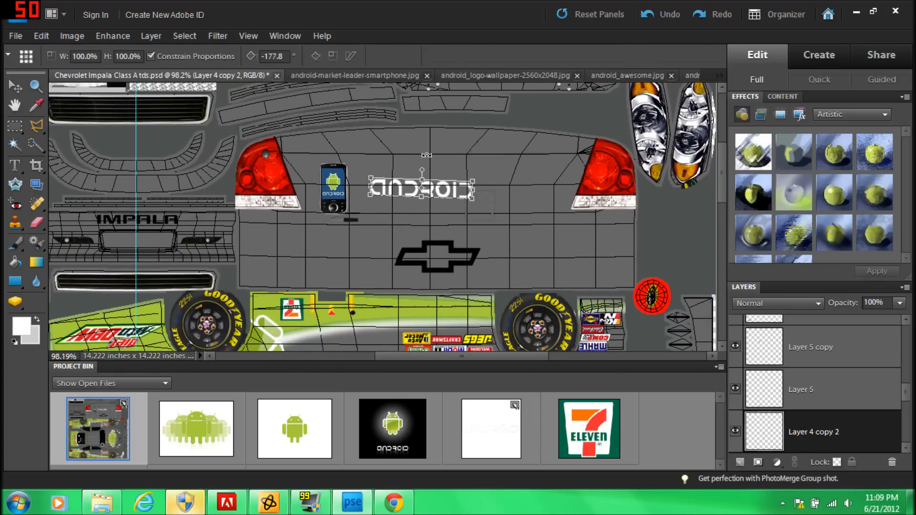
pyautogui.scroll(-1, 426, 156)
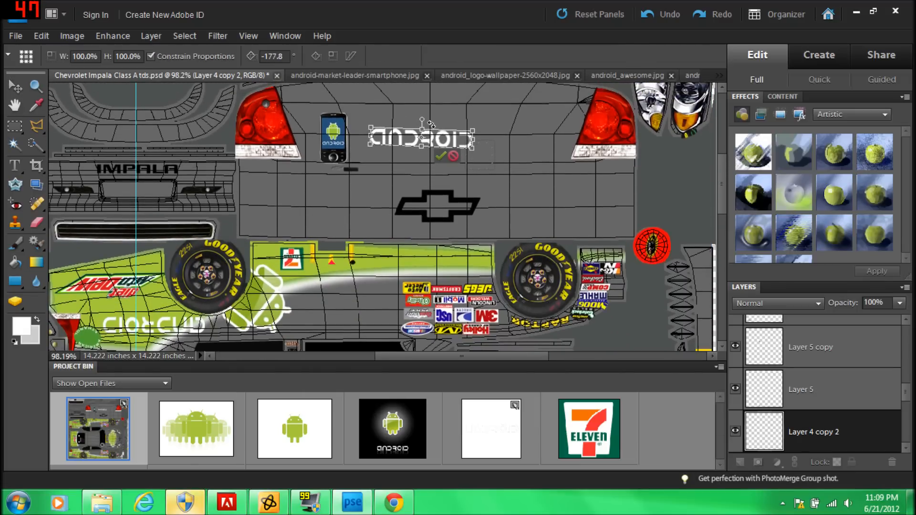
pyautogui.moveTo(428, 122); pyautogui.dragTo(426, 119)
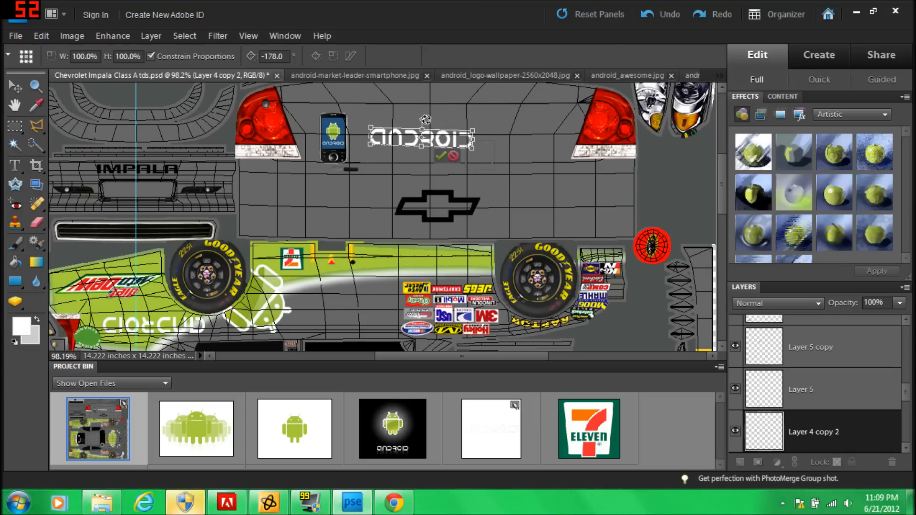
pyautogui.moveTo(471, 148); pyautogui.dragTo(496, 153)
pyautogui.moveTo(425, 126); pyautogui.dragTo(357, 126)
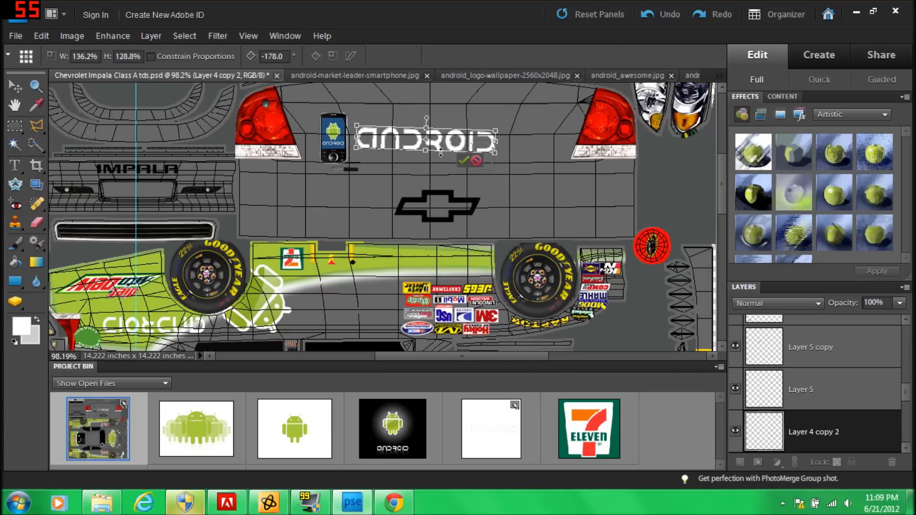
pyautogui.moveTo(424, 116); pyautogui.dragTo(424, 112)
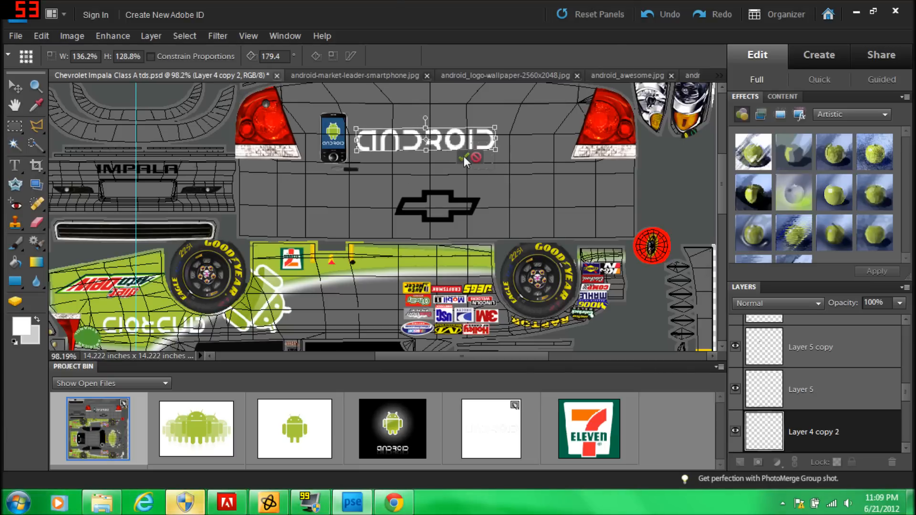
pyautogui.click(463, 157)
# Duplicate the white-outlined Android robot from the car's side and move the copy near the right tail light.
pyautogui.click(350, 318)
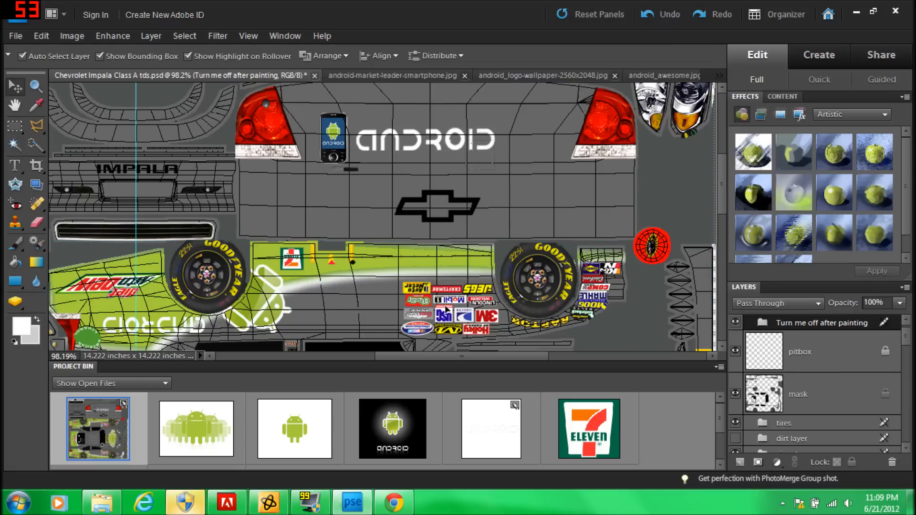
pyautogui.click(266, 306)
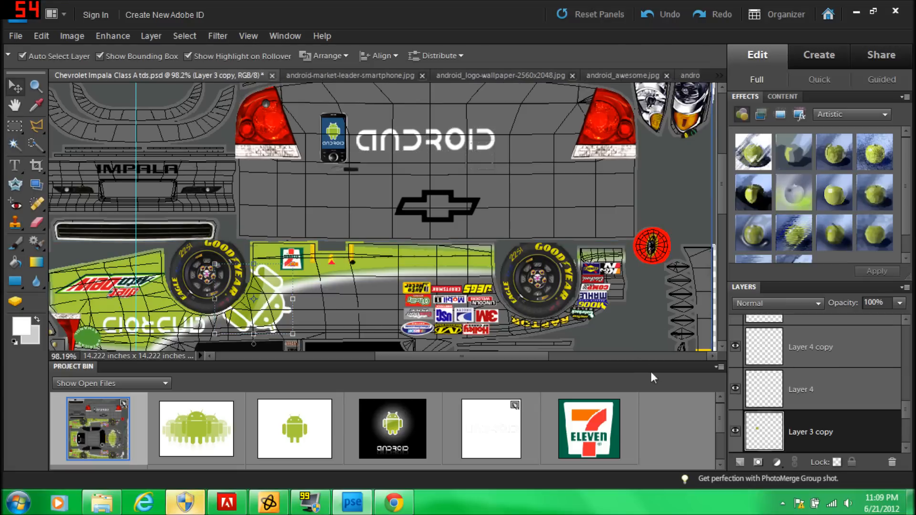
pyautogui.rightClick(797, 431)
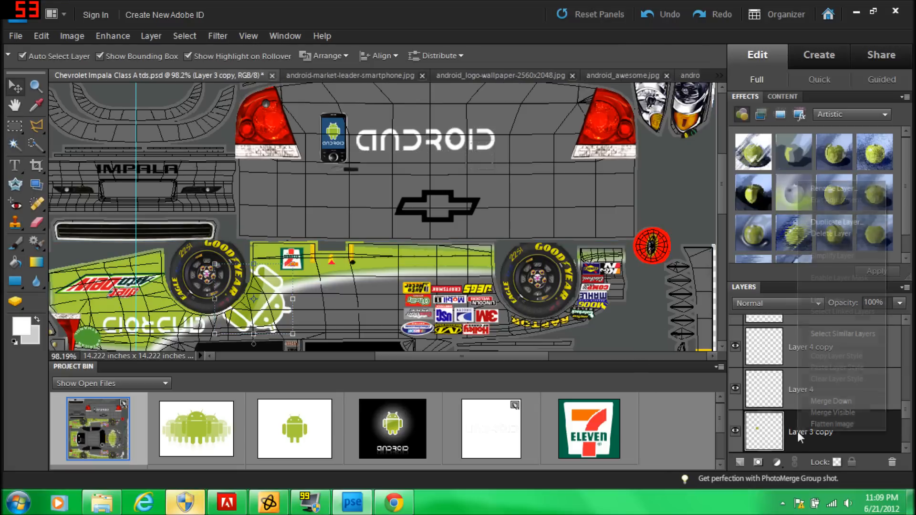
pyautogui.click(831, 222)
pyautogui.click(571, 147)
pyautogui.moveTo(283, 323); pyautogui.dragTo(583, 165)
# Rotate the robot copy by -98.1° and scale it to 56.8% between the wordmark and the right tail light.
pyautogui.moveTo(563, 130); pyautogui.dragTo(577, 138)
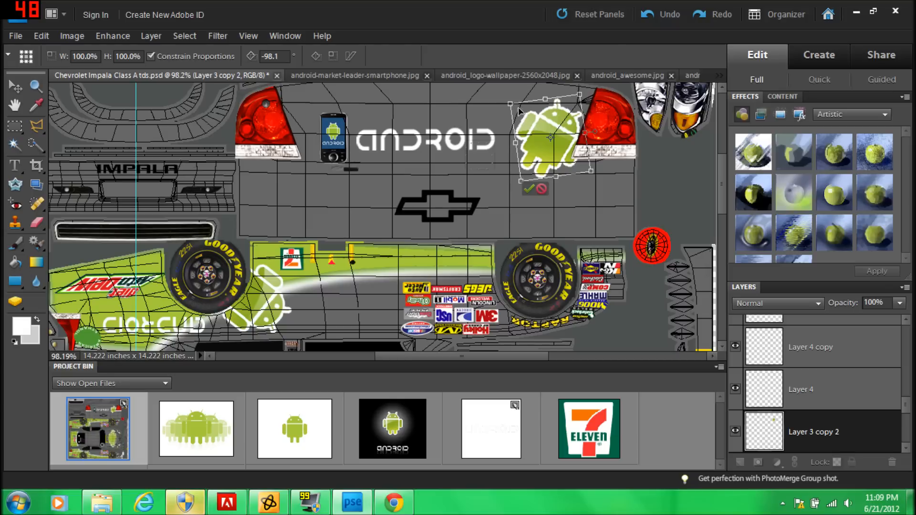
pyautogui.moveTo(510, 104); pyautogui.dragTo(536, 131)
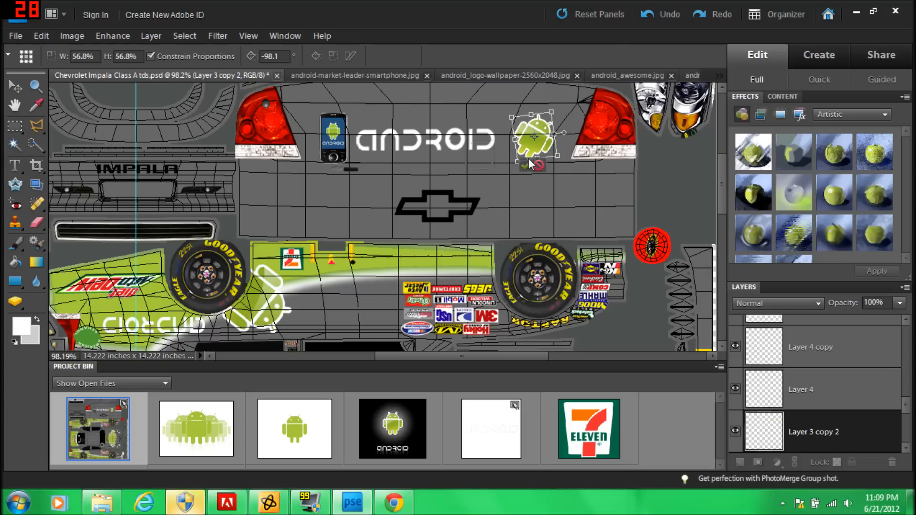
pyautogui.click(525, 164)
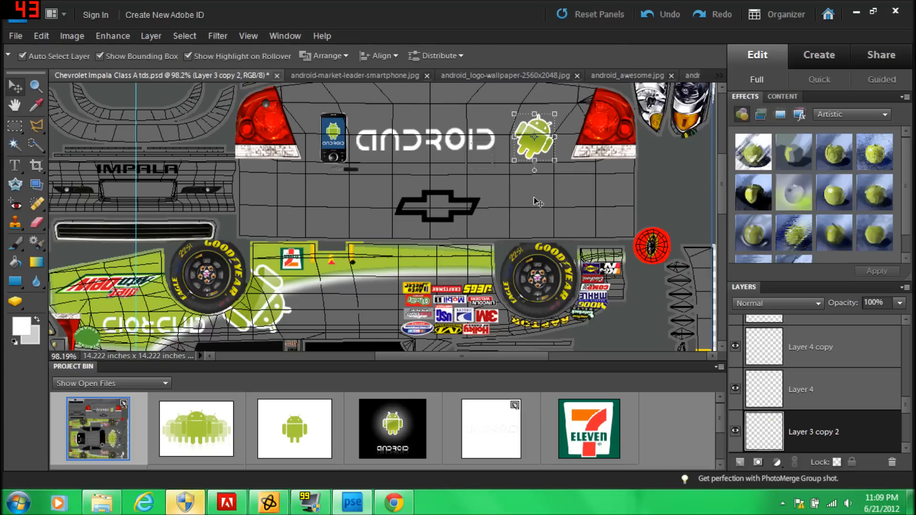
# Examine the arrangement of the phone, wordmark and robot on the rear panel at different zoom levels.
pyautogui.scroll(4, 520, 172)
pyautogui.scroll(-4, 519, 175)
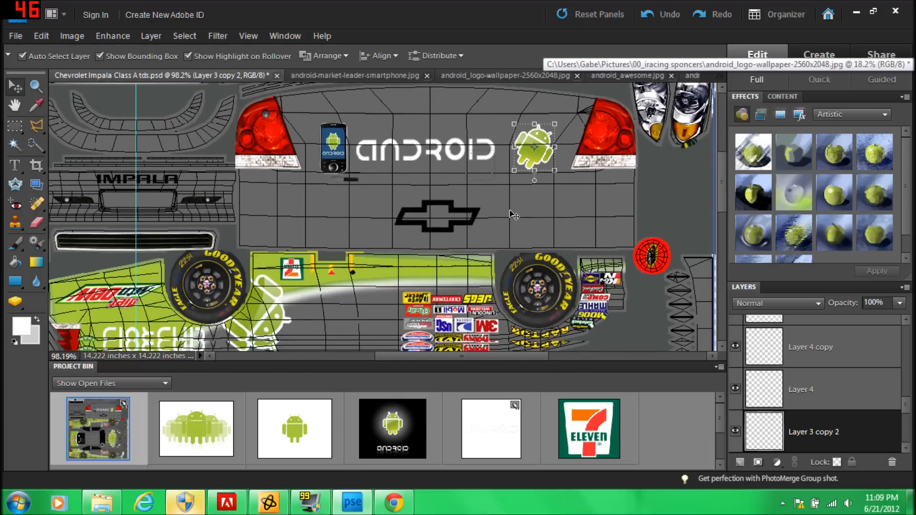
pyautogui.scroll(-2, 508, 199)
pyautogui.scroll(3, 509, 199)
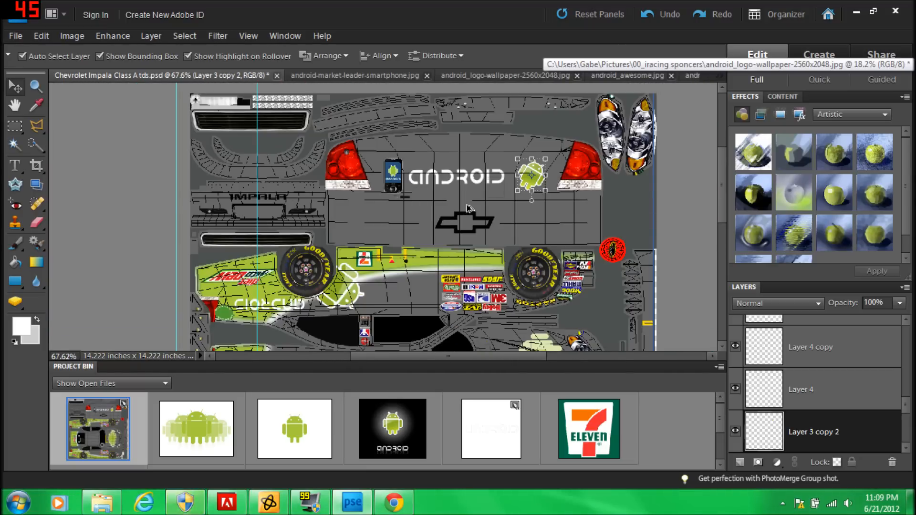
pyautogui.scroll(2, 423, 203)
pyautogui.scroll(-5, 410, 206)
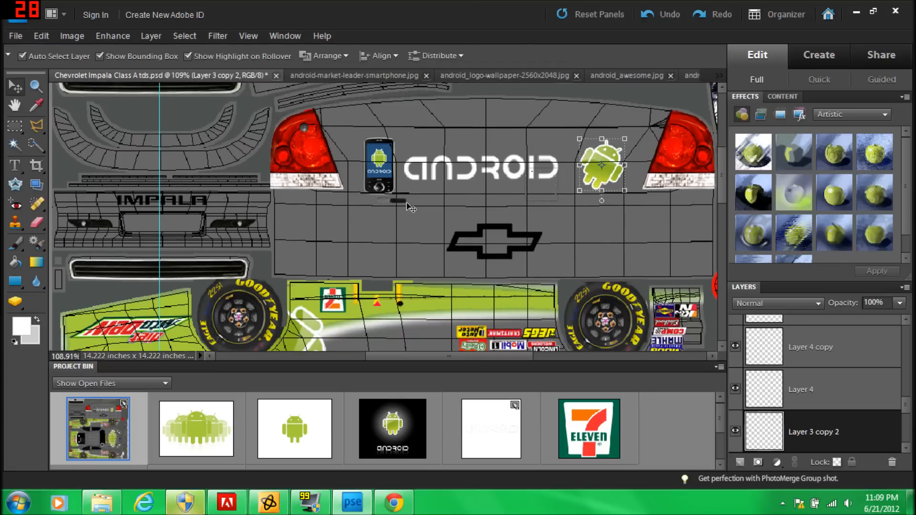
pyautogui.scroll(4, 449, 243)
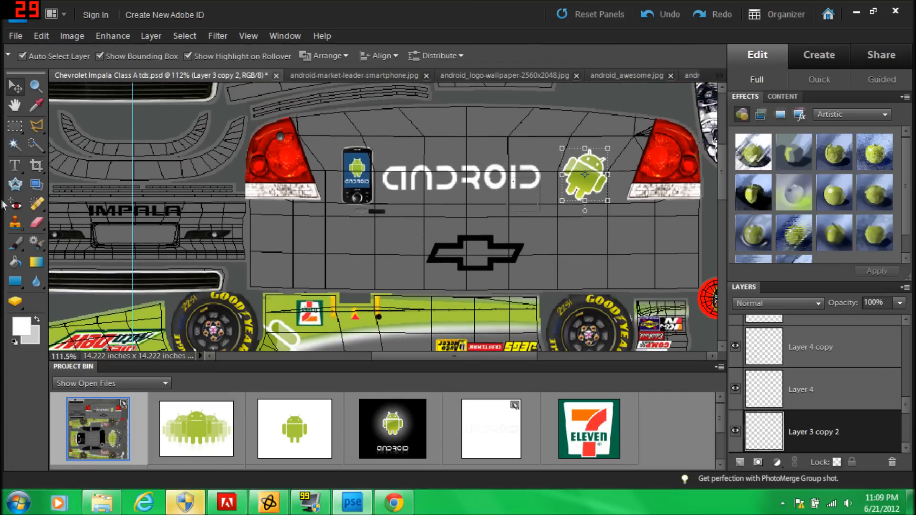
# Choose the Paint Bucket, select the logos group and convert it into a regular layer for filling the Chevrolet bowtie.
pyautogui.click(14, 264)
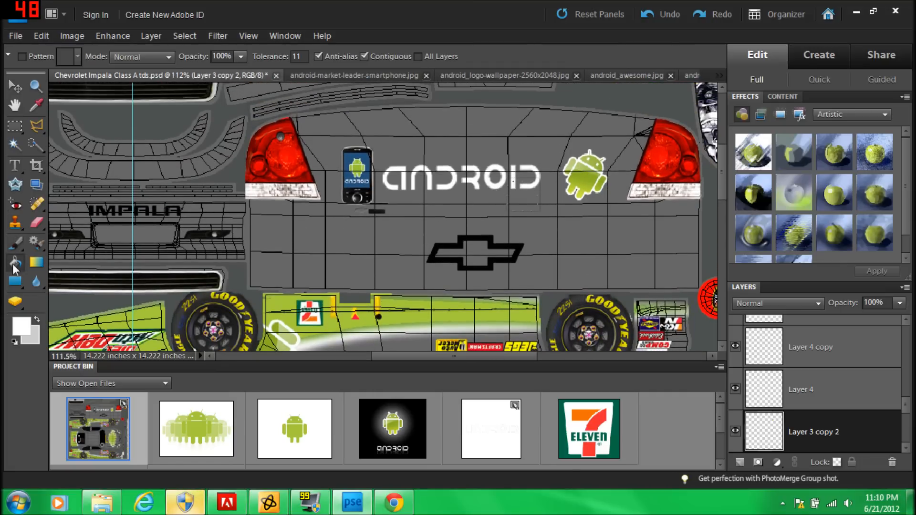
pyautogui.scroll(-2, 483, 218)
pyautogui.scroll(-5, 483, 221)
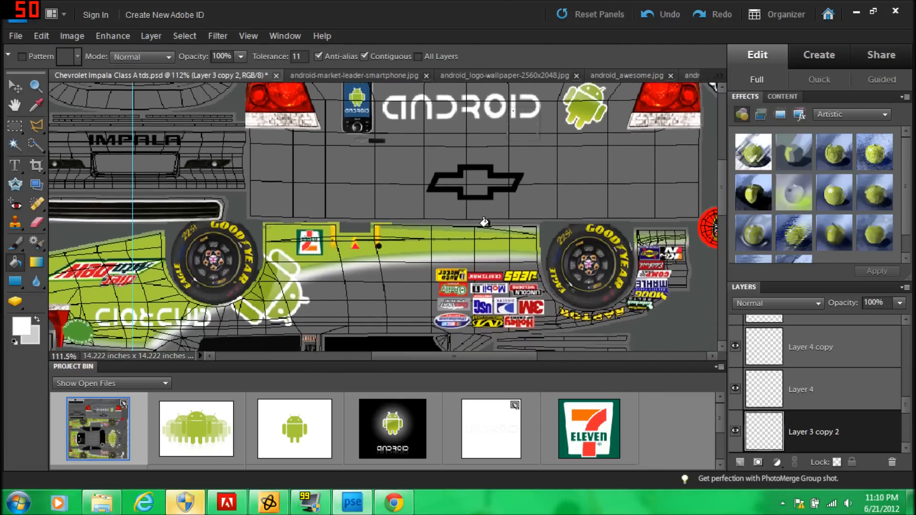
pyautogui.scroll(-5, 482, 224)
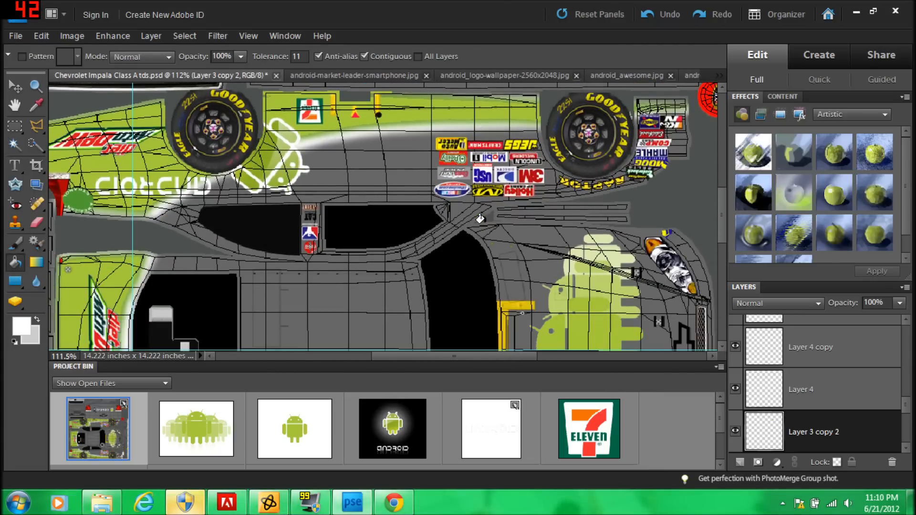
pyautogui.scroll(-2, 480, 219)
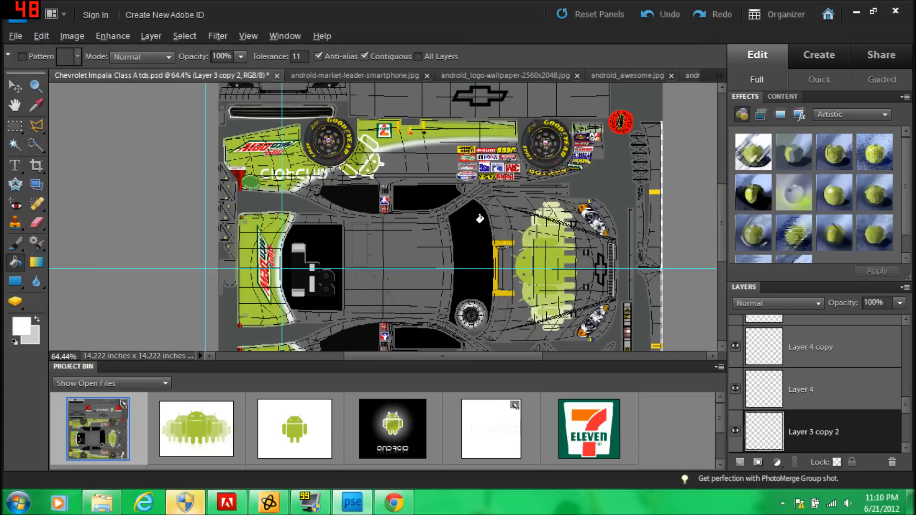
pyautogui.scroll(4, 454, 202)
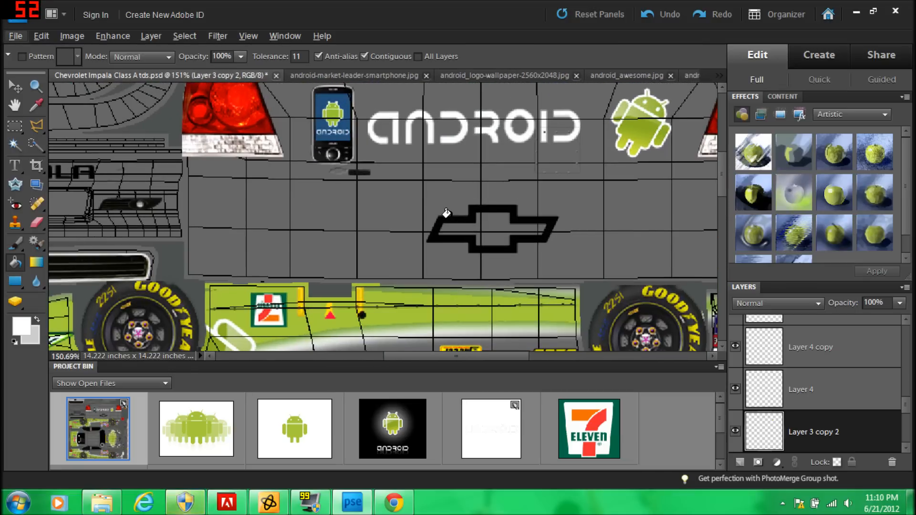
pyautogui.scroll(2, 864, 418)
pyautogui.scroll(5, 865, 415)
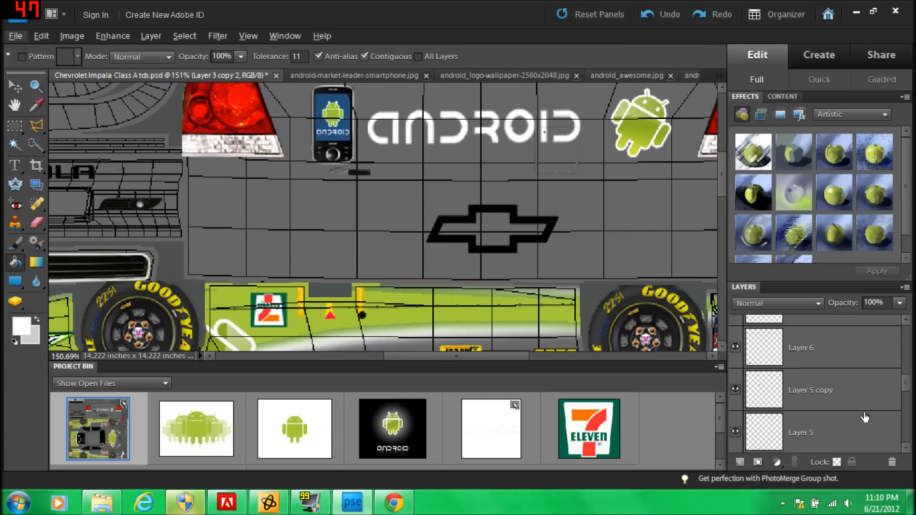
pyautogui.scroll(5, 784, 389)
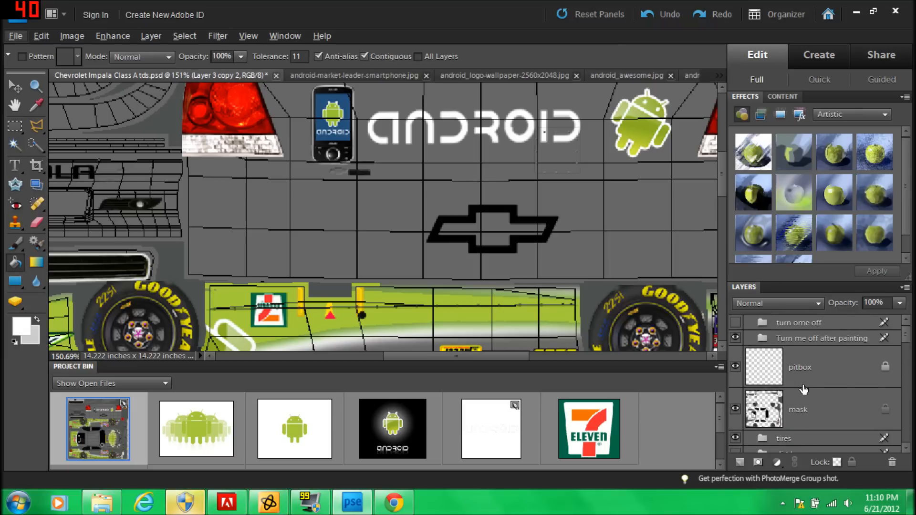
pyautogui.scroll(-2, 803, 390)
pyautogui.scroll(3, 801, 353)
pyautogui.scroll(-3, 811, 410)
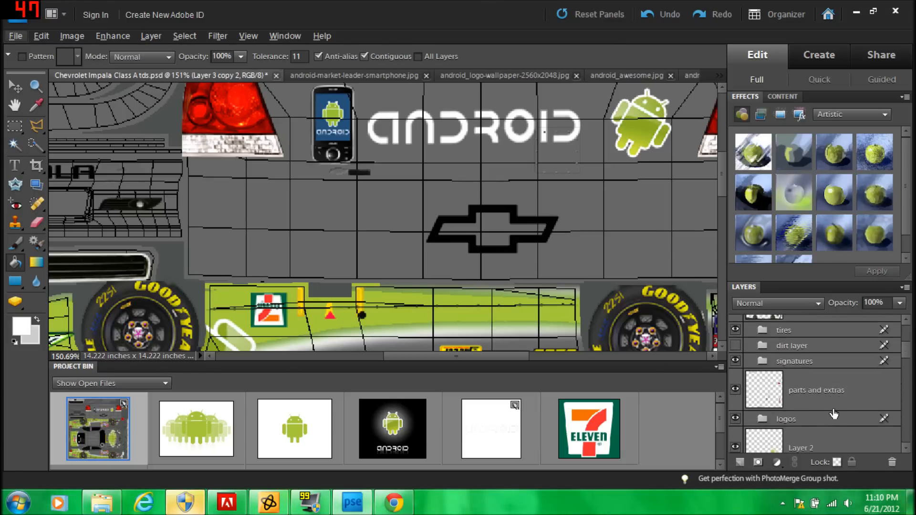
pyautogui.scroll(-1, 834, 413)
pyautogui.click(763, 404)
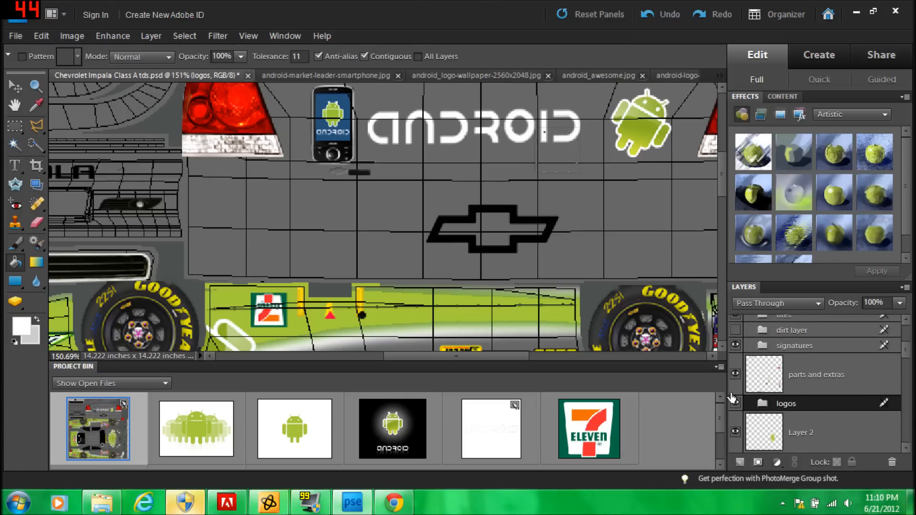
pyautogui.click(435, 239)
pyautogui.click(478, 197)
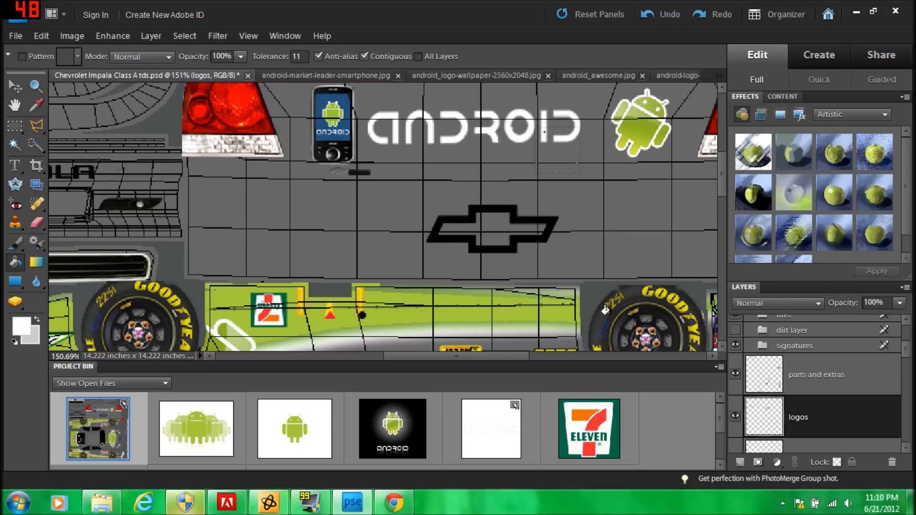
# Sample the lime green from the car's side and fill the rear panel's Chevrolet bowtie with it using the Paint Bucket.
pyautogui.scroll(-2, 215, 239)
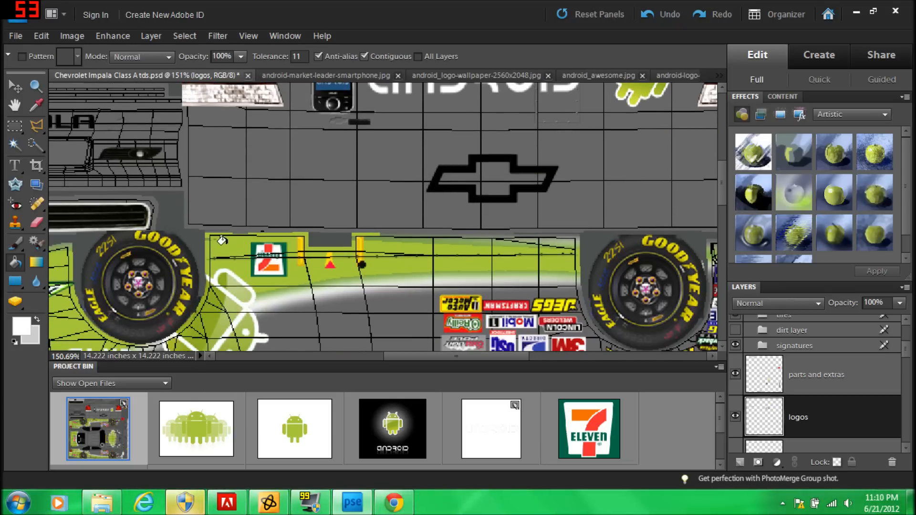
pyautogui.click(37, 106)
pyautogui.click(232, 243)
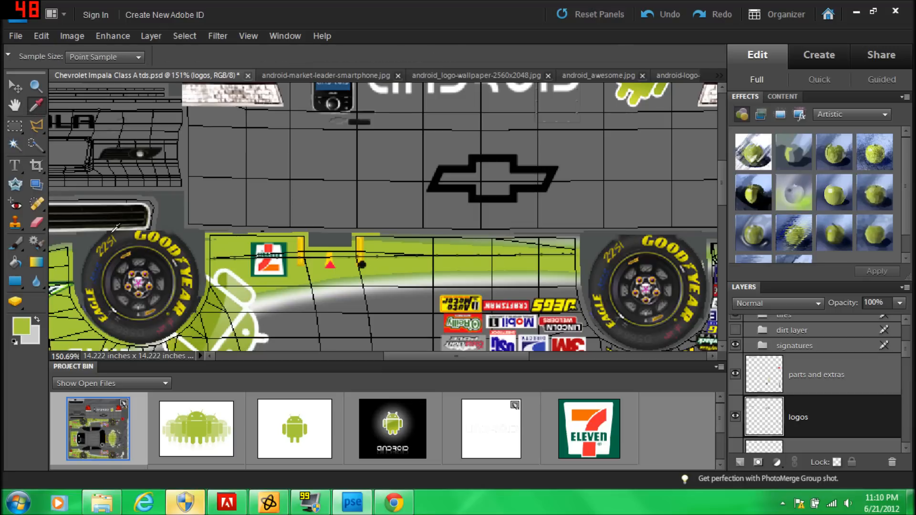
pyautogui.click(15, 261)
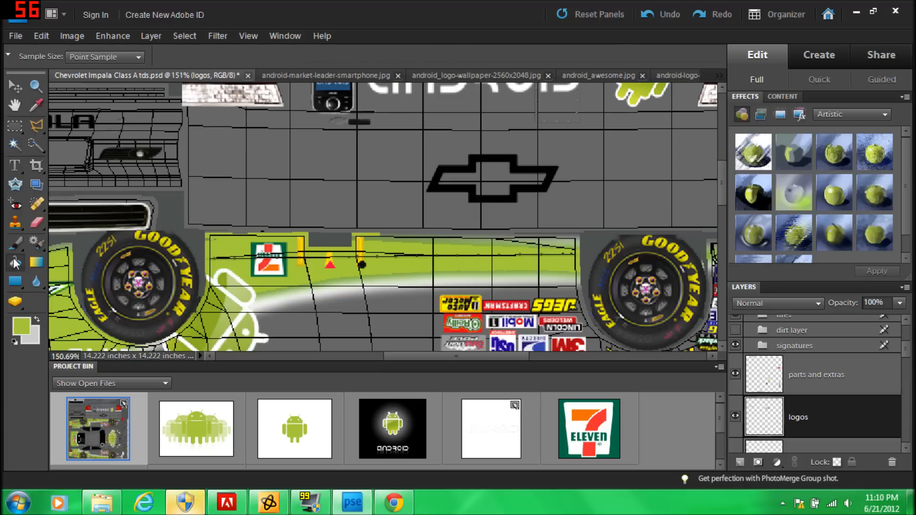
pyautogui.click(425, 184)
# Fill every letter of the IMPALA lettering on the bumper with the sampled lime green.
pyautogui.scroll(-3, 240, 184)
pyautogui.scroll(3, 229, 186)
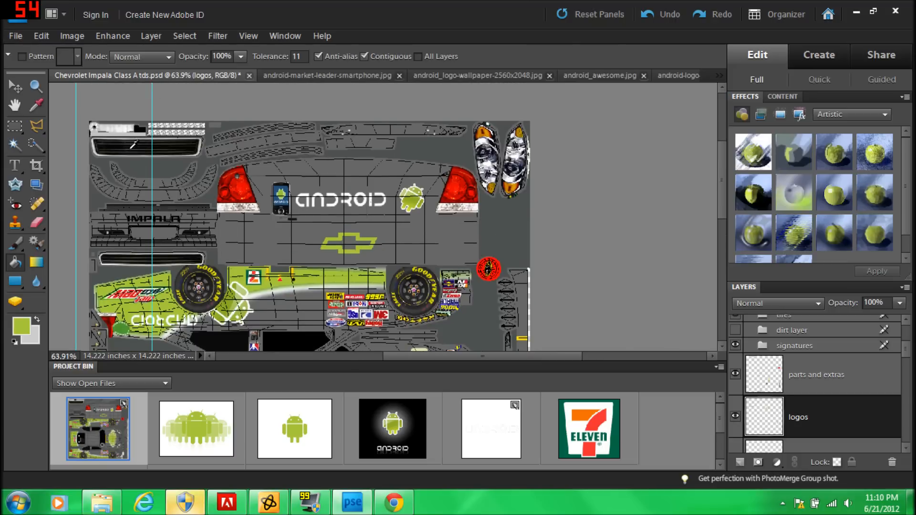
pyautogui.scroll(4, 119, 205)
pyautogui.scroll(2, 120, 259)
pyautogui.click(185, 222)
pyautogui.click(201, 220)
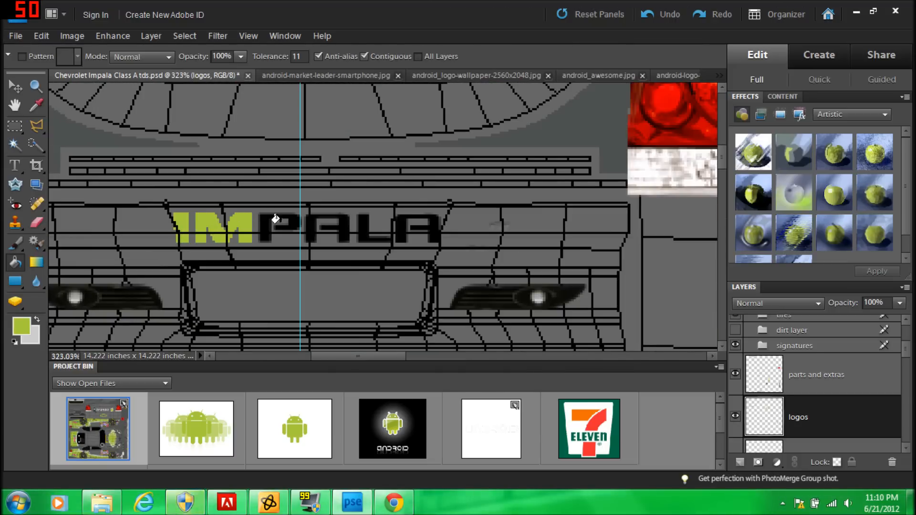
pyautogui.click(266, 220)
pyautogui.click(315, 224)
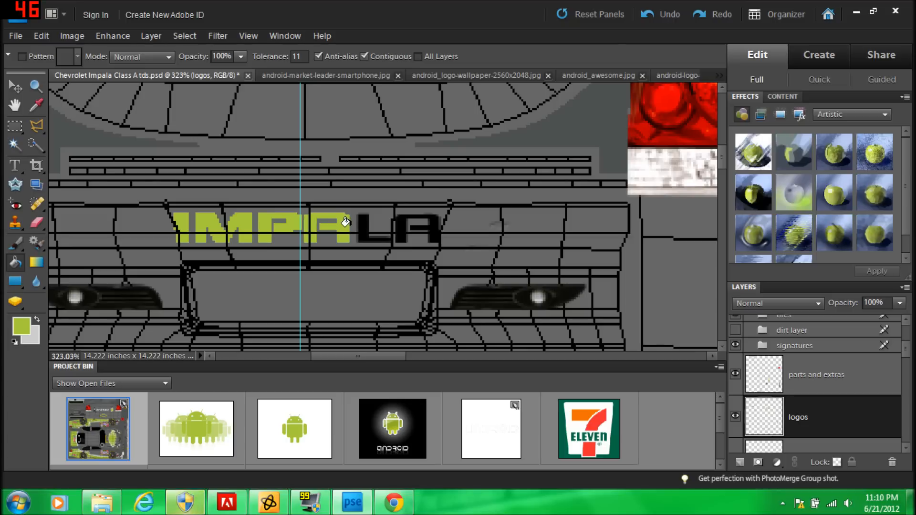
pyautogui.click(375, 227)
pyautogui.click(399, 222)
# Fill the Chevrolet bowtie at the front of the hood with the same lime green.
pyautogui.scroll(-5, 692, 214)
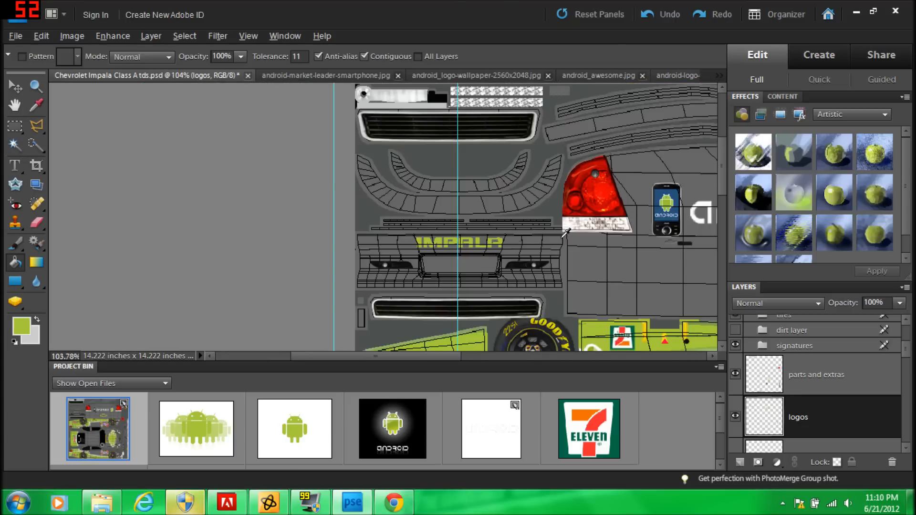
pyautogui.scroll(-1, 735, 266)
pyautogui.scroll(-1, 667, 303)
pyautogui.moveTo(448, 360); pyautogui.dragTo(592, 371)
pyautogui.scroll(5, 345, 279)
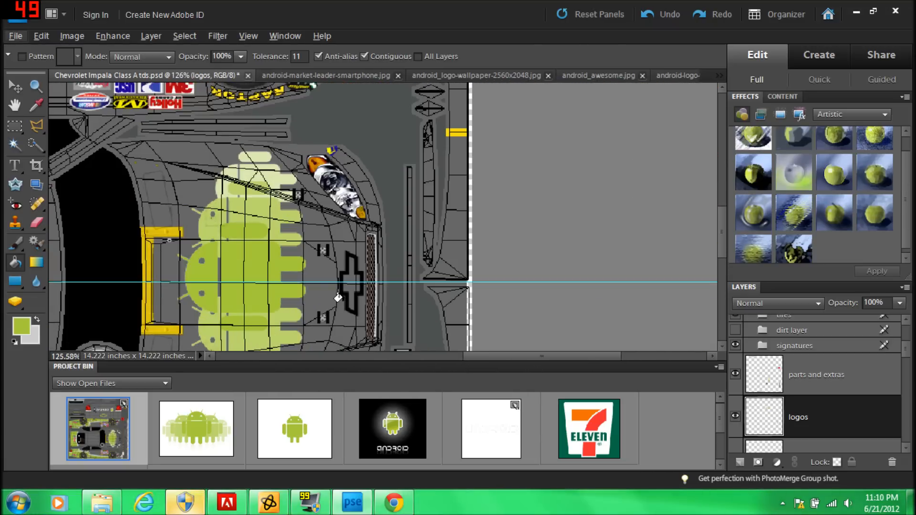
pyautogui.click(339, 291)
# Examine the recoloured bowties and lettering across the whole car template at different zoom levels.
pyautogui.scroll(-5, 325, 294)
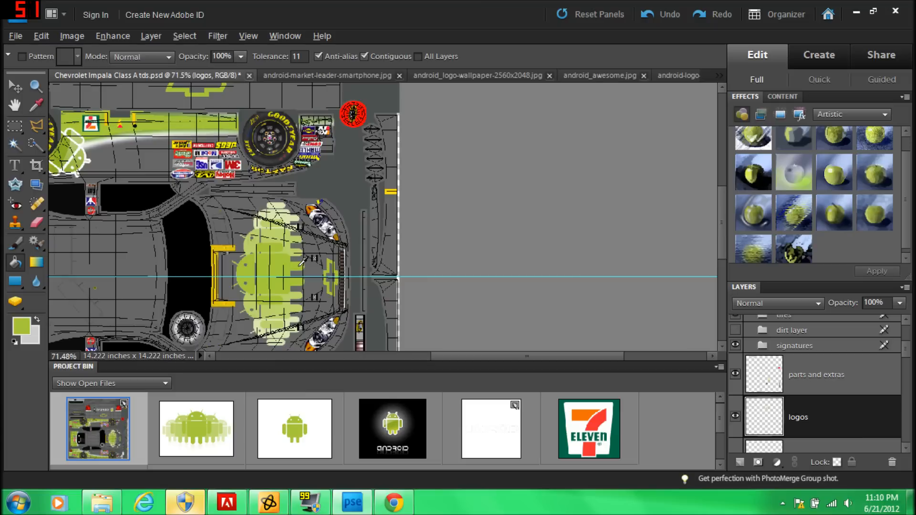
pyautogui.scroll(-3, 335, 317)
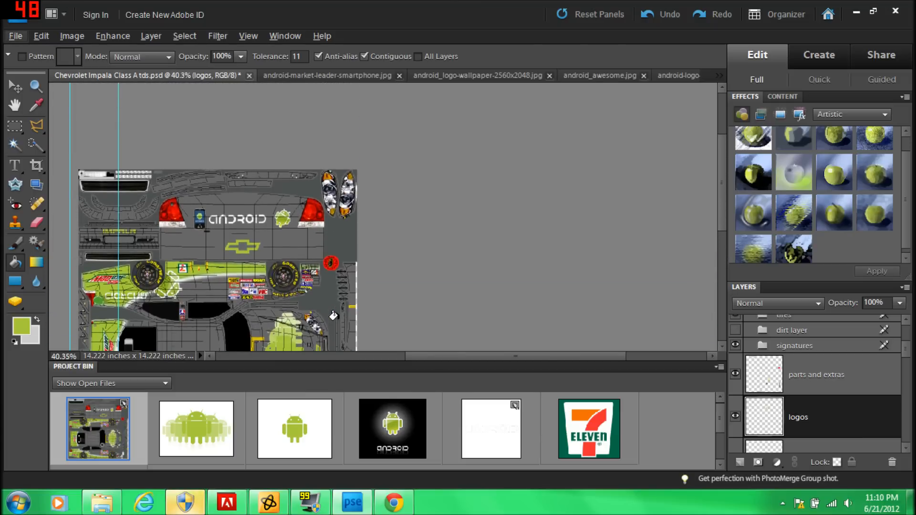
pyautogui.scroll(-3, 331, 299)
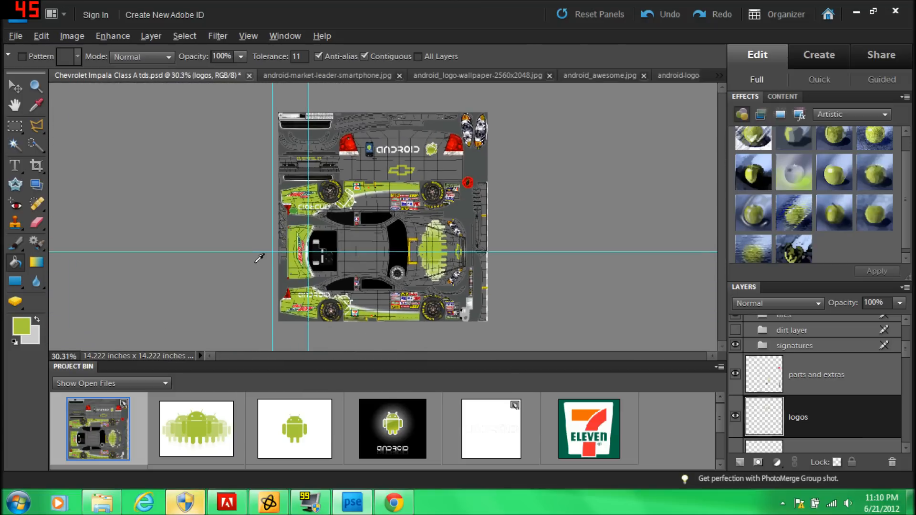
pyautogui.scroll(5, 328, 269)
pyautogui.scroll(1, 564, 280)
pyautogui.scroll(-3, 379, 261)
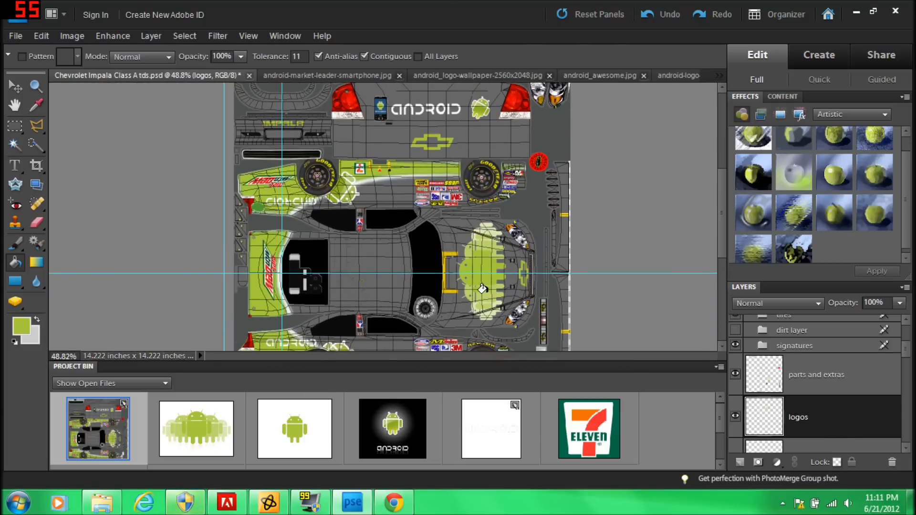
pyautogui.scroll(1, 378, 261)
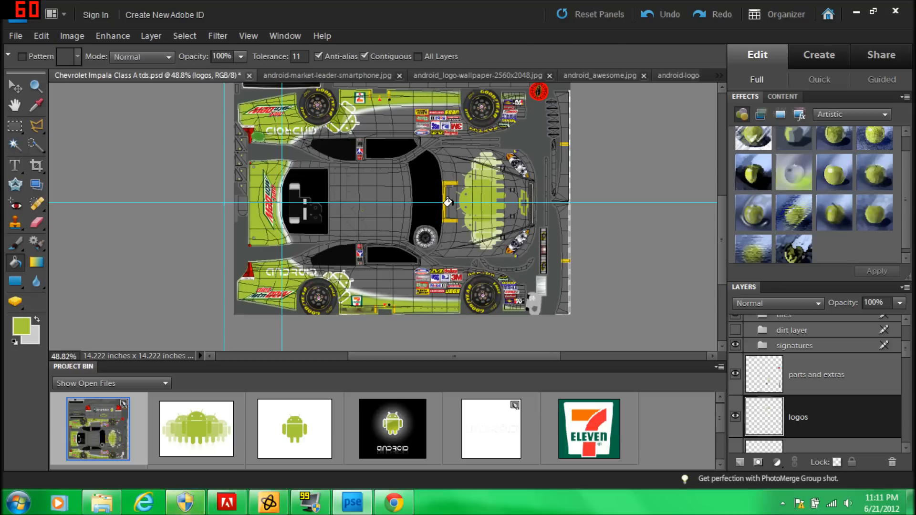
# Hide the "Turn me off after painting" layer group and check the paint scheme without its wireframe and decals.
pyautogui.scroll(5, 816, 391)
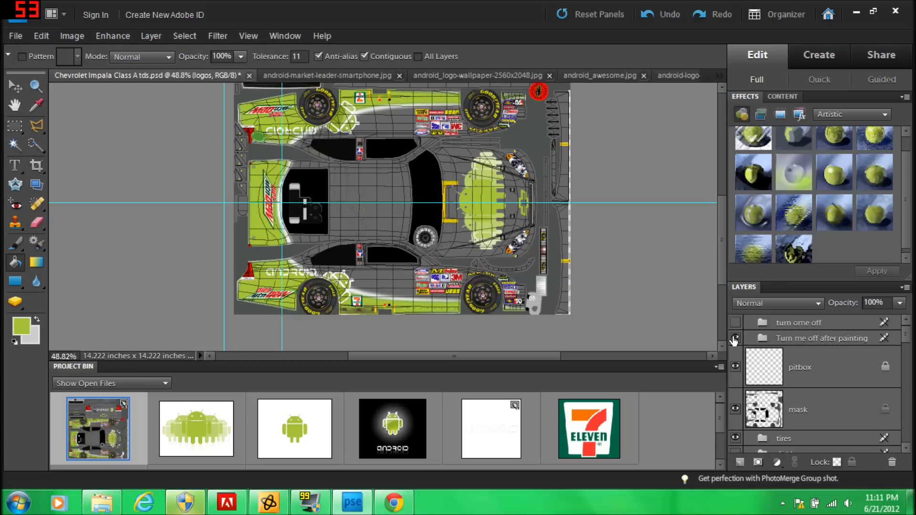
pyautogui.click(735, 339)
pyautogui.click(734, 339)
pyautogui.click(734, 338)
pyautogui.click(734, 338)
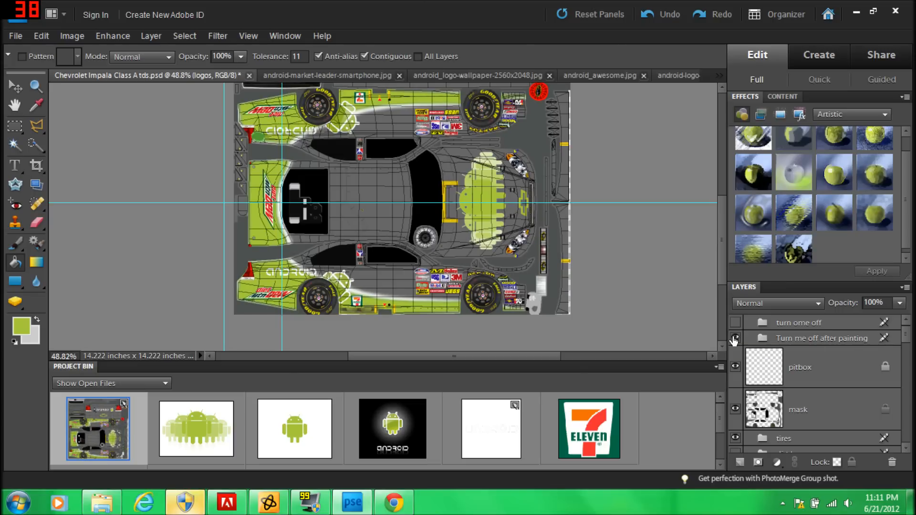
pyautogui.click(734, 339)
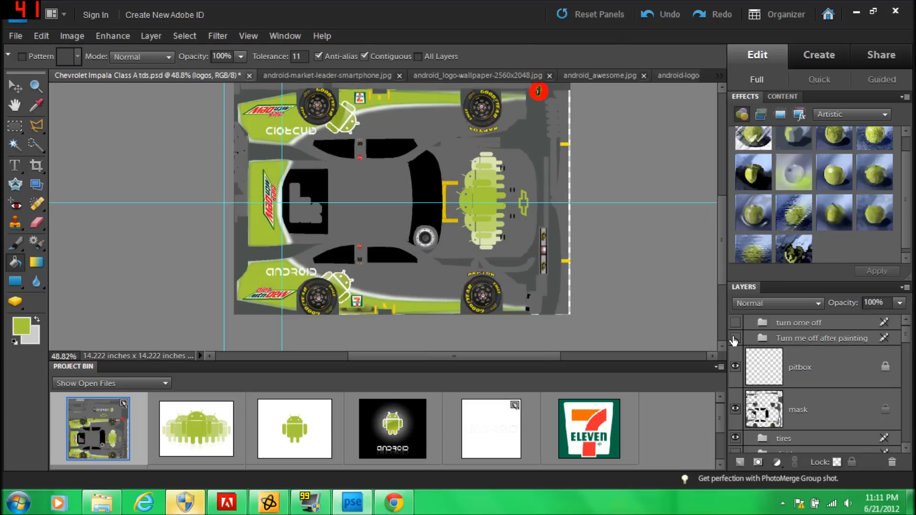
pyautogui.scroll(5, 381, 267)
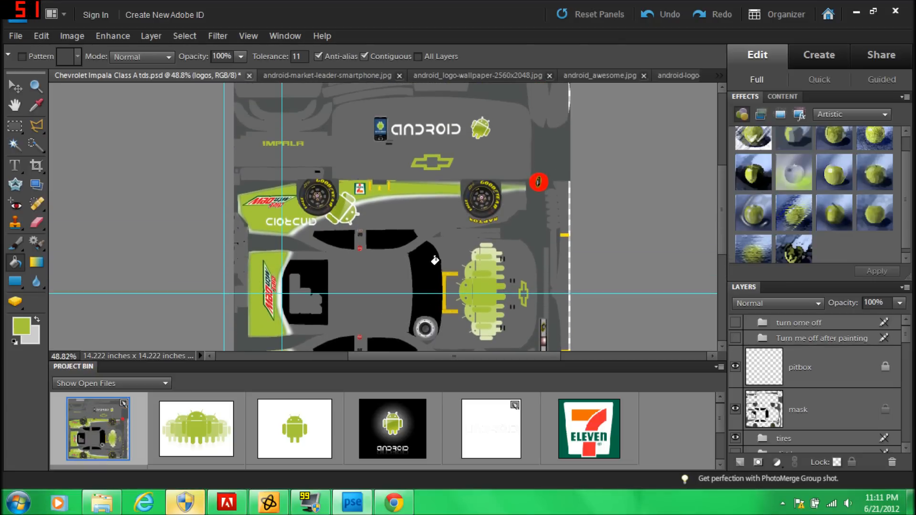
pyautogui.scroll(2, 435, 260)
pyautogui.scroll(-4, 435, 262)
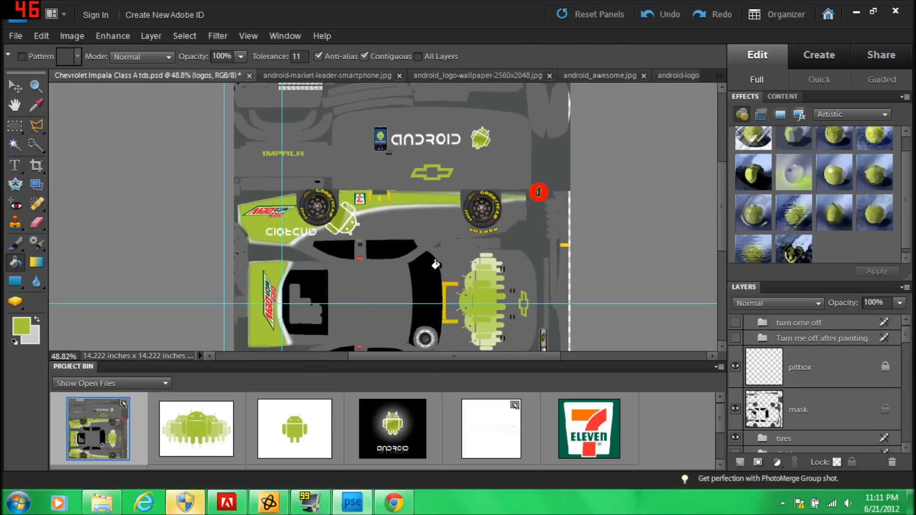
pyautogui.scroll(-4, 435, 264)
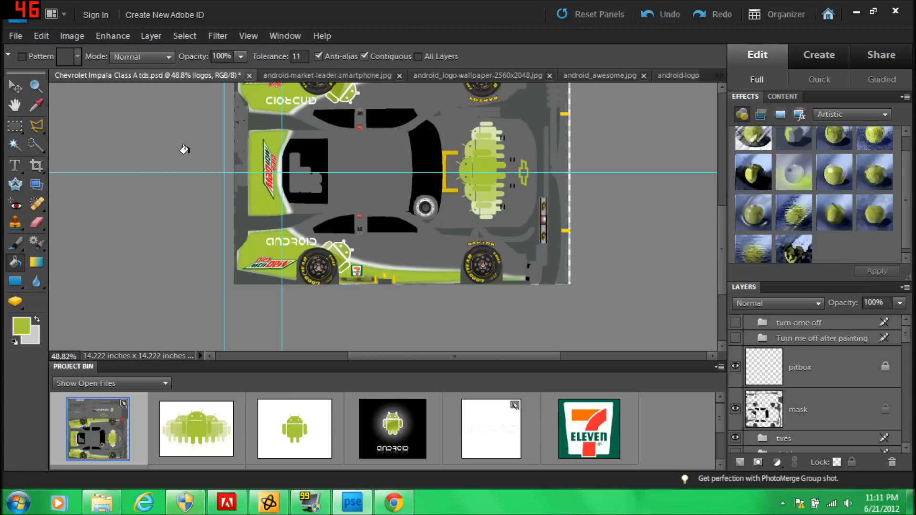
# Start saving the template under a new name in the iracing templates folder, entering android as the file name.
pyautogui.click(15, 36)
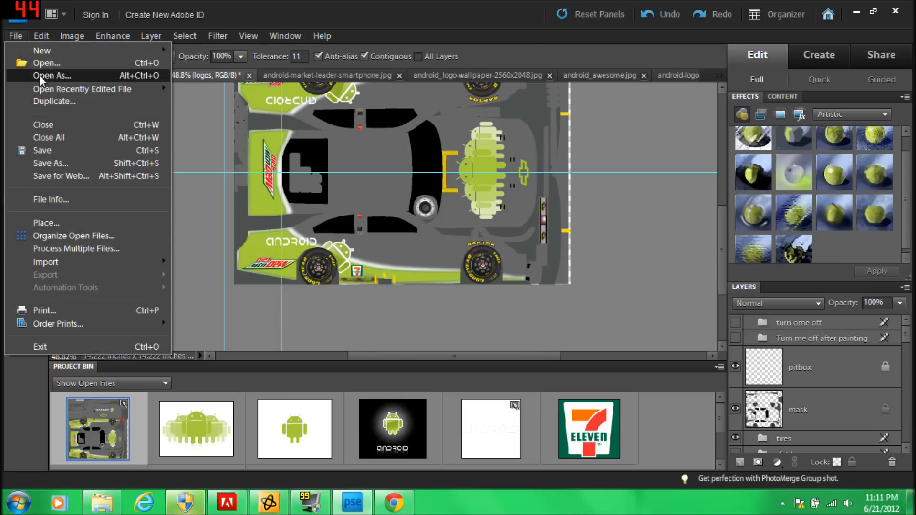
pyautogui.click(53, 163)
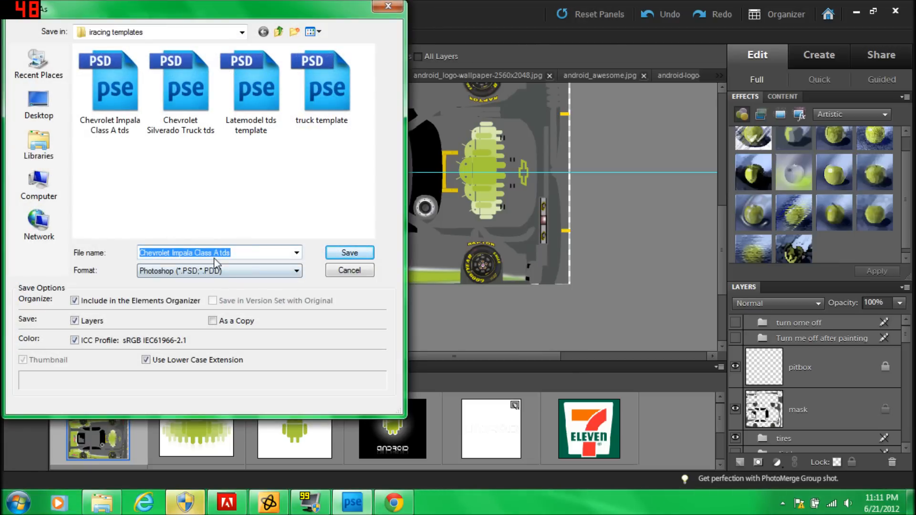
pyautogui.click(240, 269)
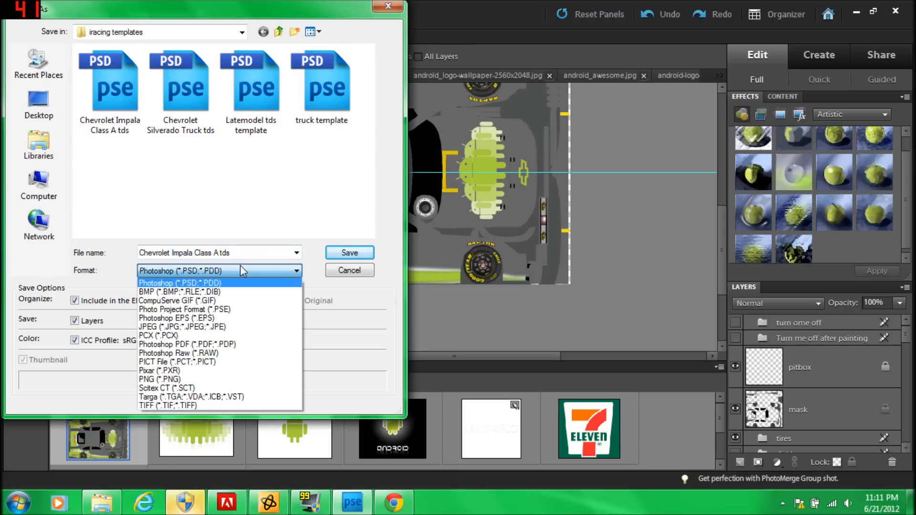
pyautogui.click(240, 252)
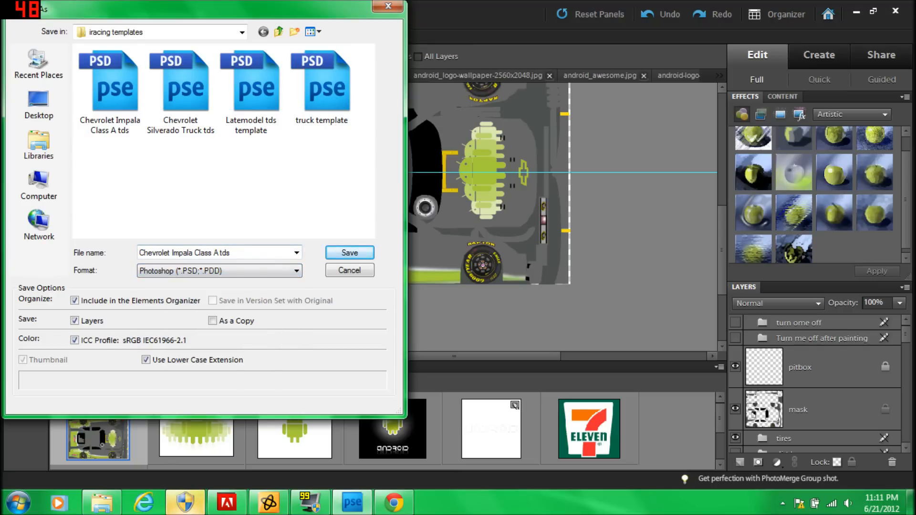
pyautogui.click(240, 252)
pyautogui.press('BackSpace')
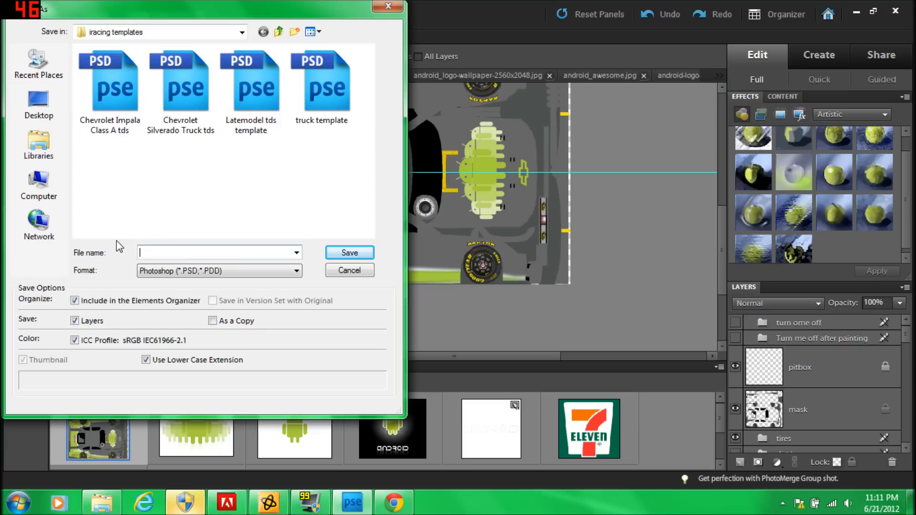
pyautogui.write('android')
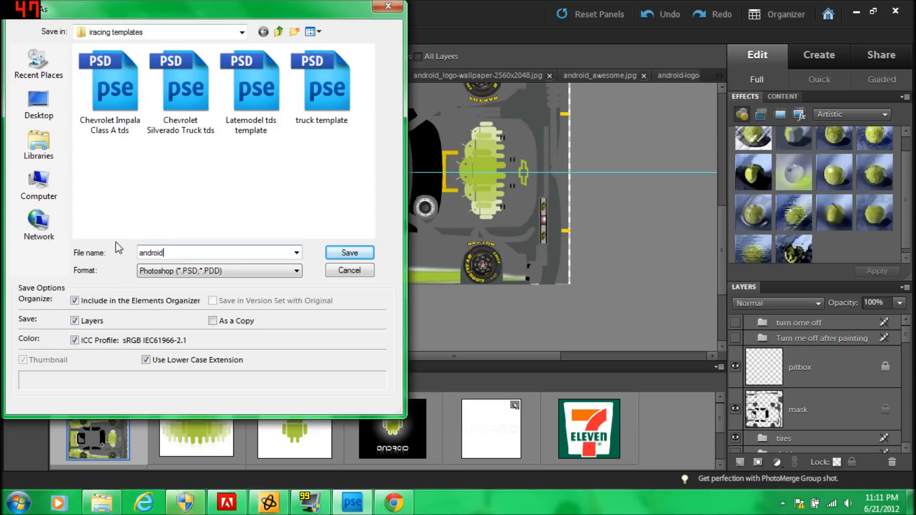
# Save android as a Targa (TGA) copy at 24 bits/pixel without RLE compression.
pyautogui.click(220, 271)
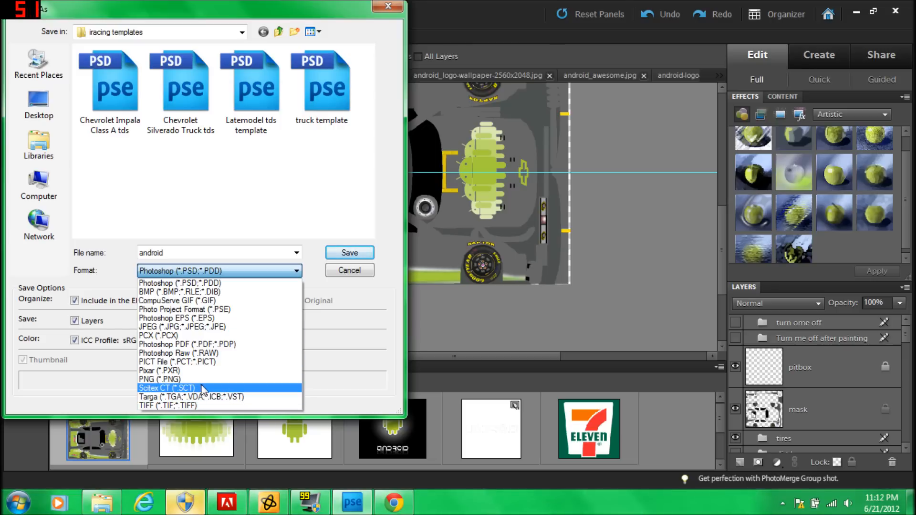
pyautogui.click(205, 397)
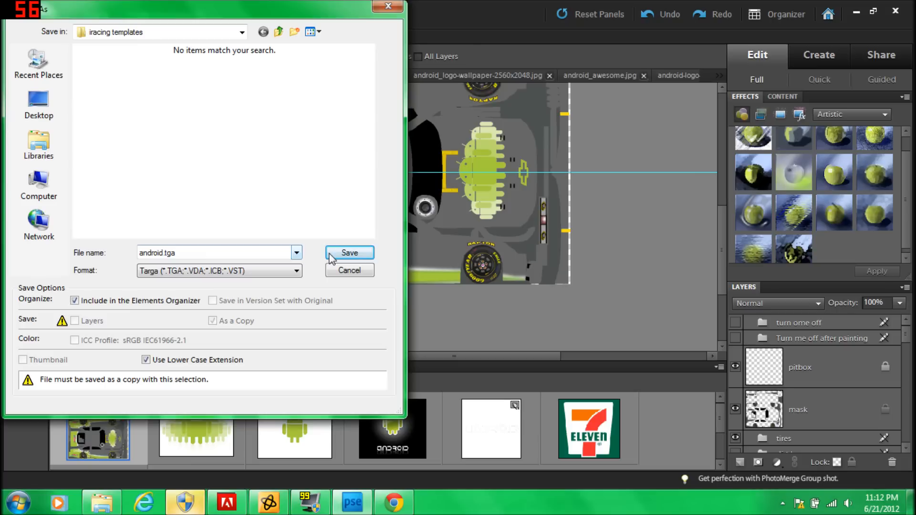
pyautogui.click(334, 253)
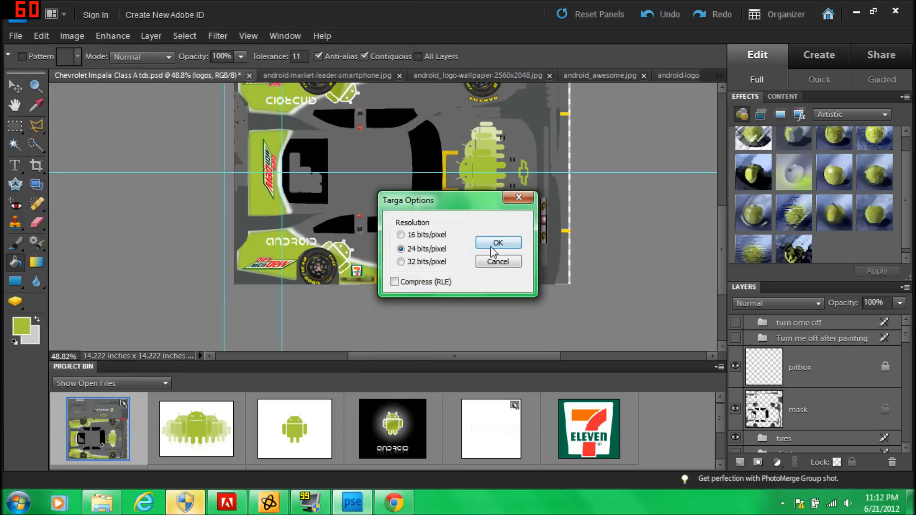
pyautogui.click(494, 247)
# Review the finished paint scheme from the rear panel down to the lower side of the car.
pyautogui.scroll(10, 494, 247)
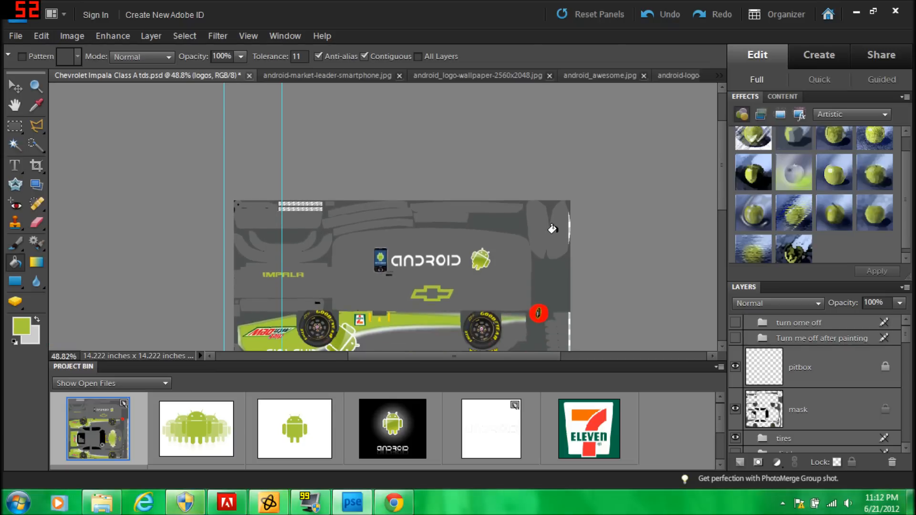
pyautogui.scroll(-7, 549, 238)
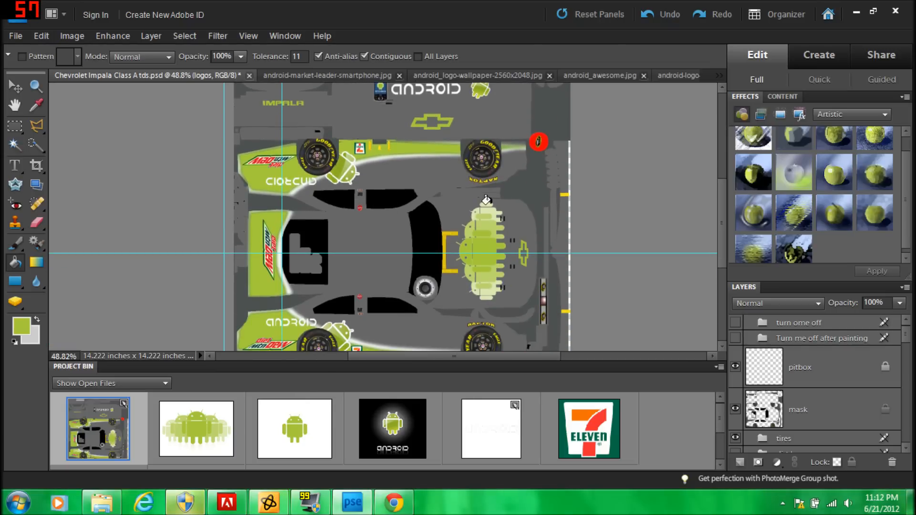
pyautogui.scroll(-3, 516, 151)
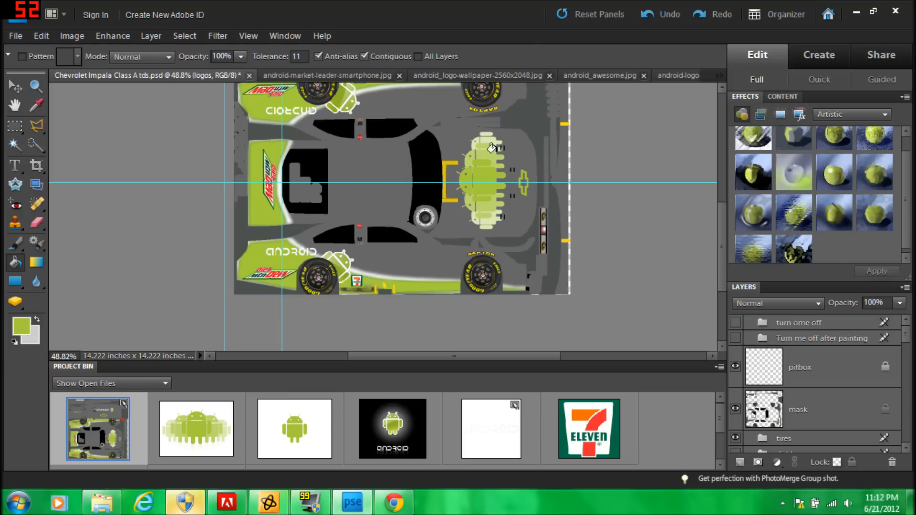
pyautogui.scroll(2, 505, 162)
pyautogui.scroll(1, 525, 174)
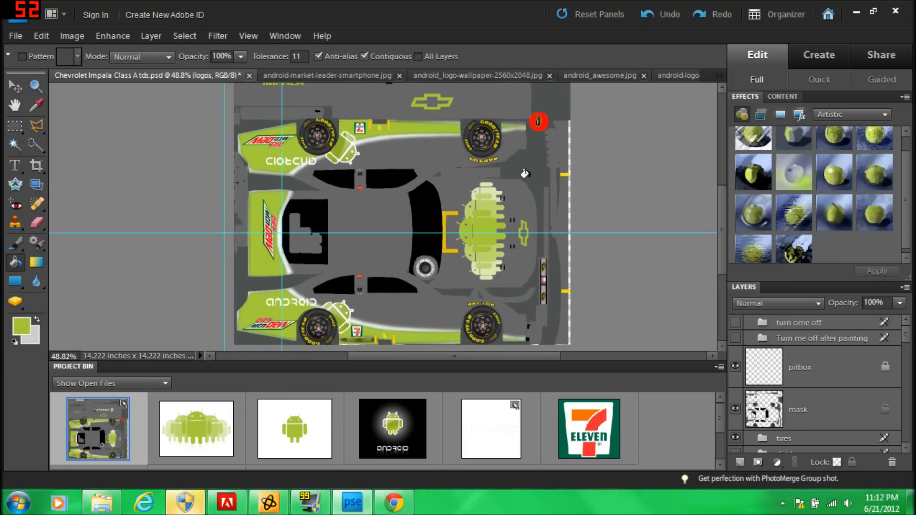
pyautogui.scroll(1, 639, 279)
pyautogui.scroll(-1, 567, 274)
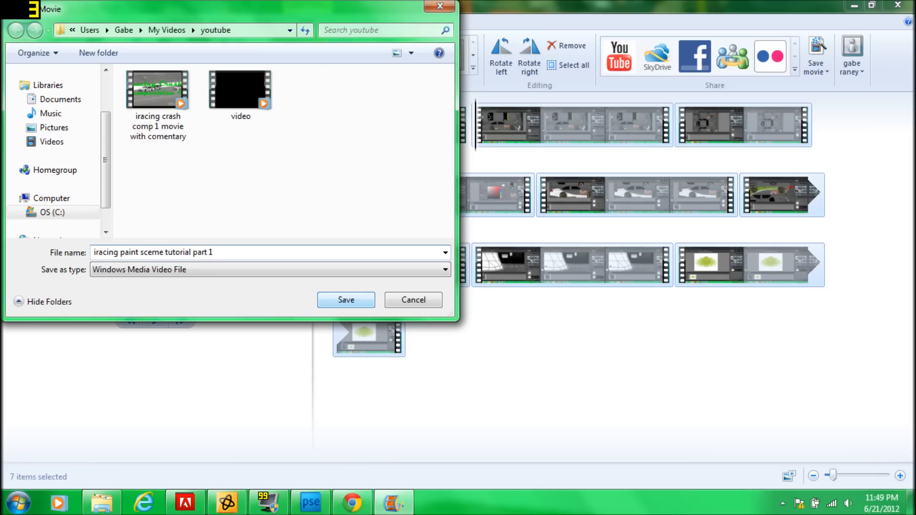
# In Windows Live Movie Maker, save the movie as Windows Media Video "iracing paint sceme tutorial part 1" in the youtube folder.
pyautogui.click(369, 300)
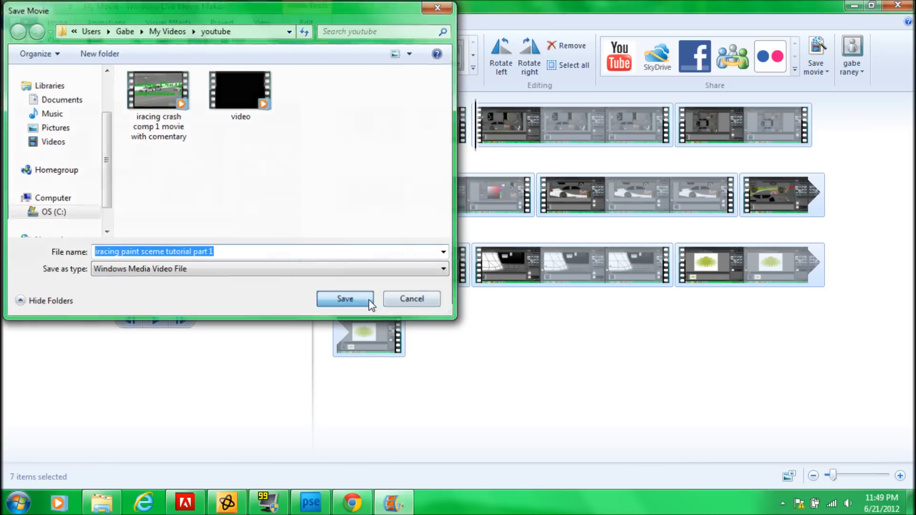